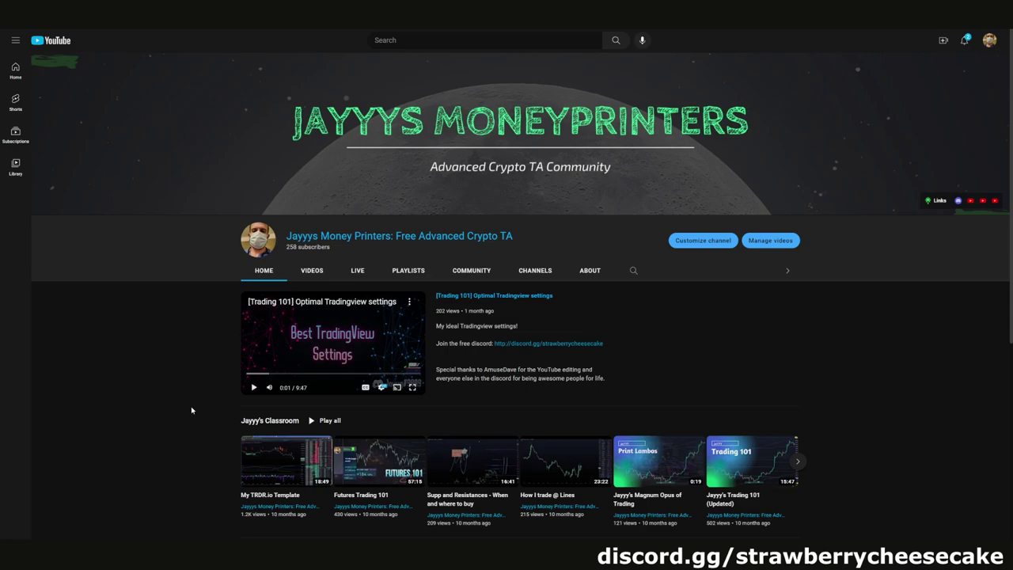
Open the Jayyys DreamSuite indicator page from the channel's links and read its description and release notes.
left_click(938, 202)
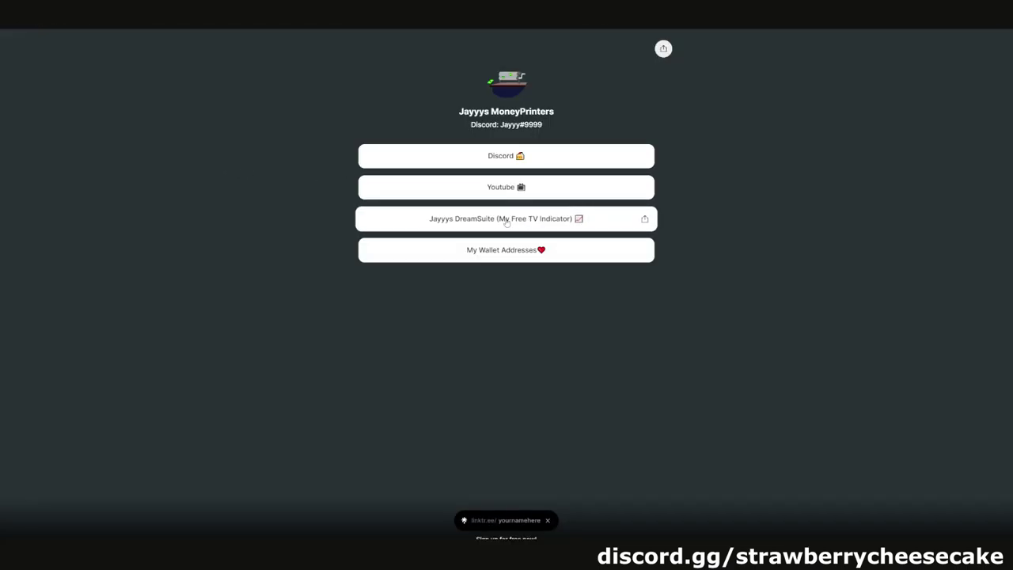
left_click(499, 222)
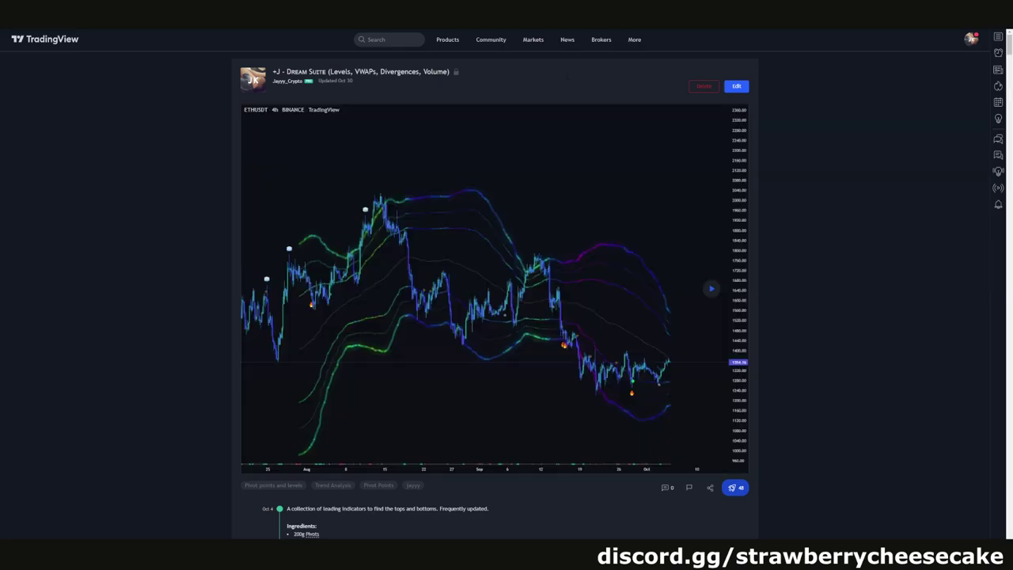
scroll(494, 293, "down", 10)
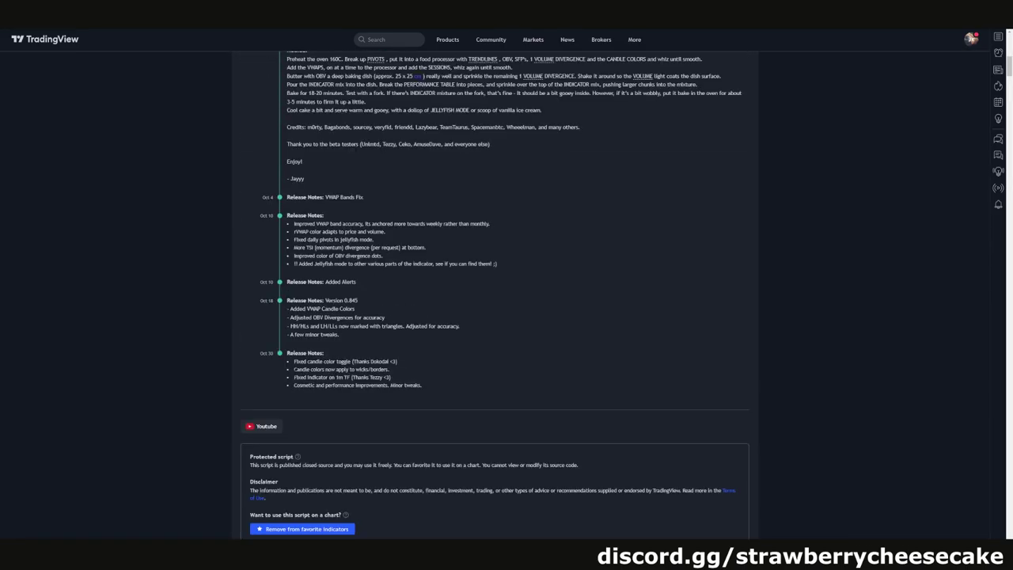
scroll(494, 293, "up", 1)
scroll(494, 293, "down", 1)
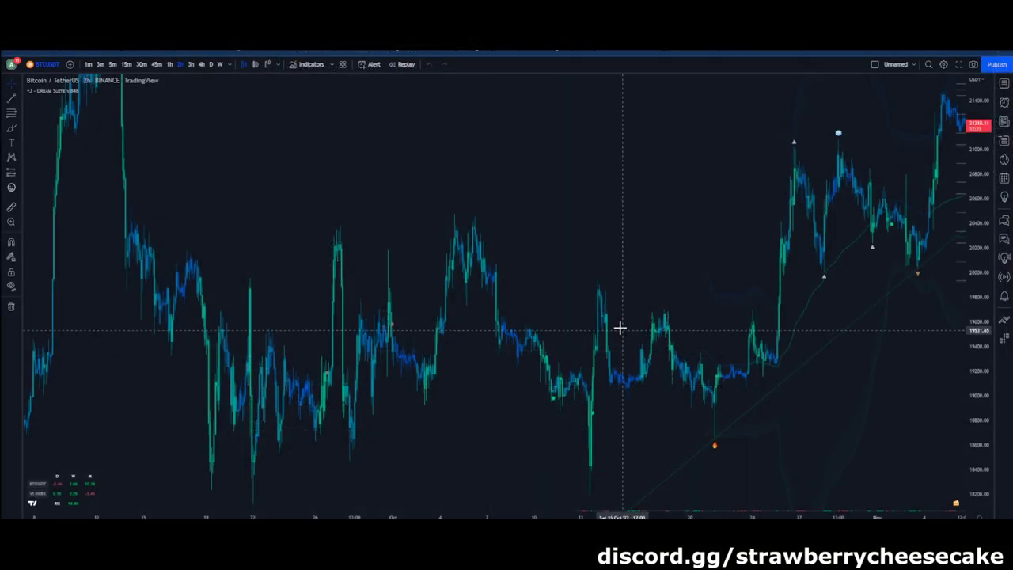
Check the chart's favorite indicators list and the input settings of the Dream Suite indicator.
left_click(298, 70)
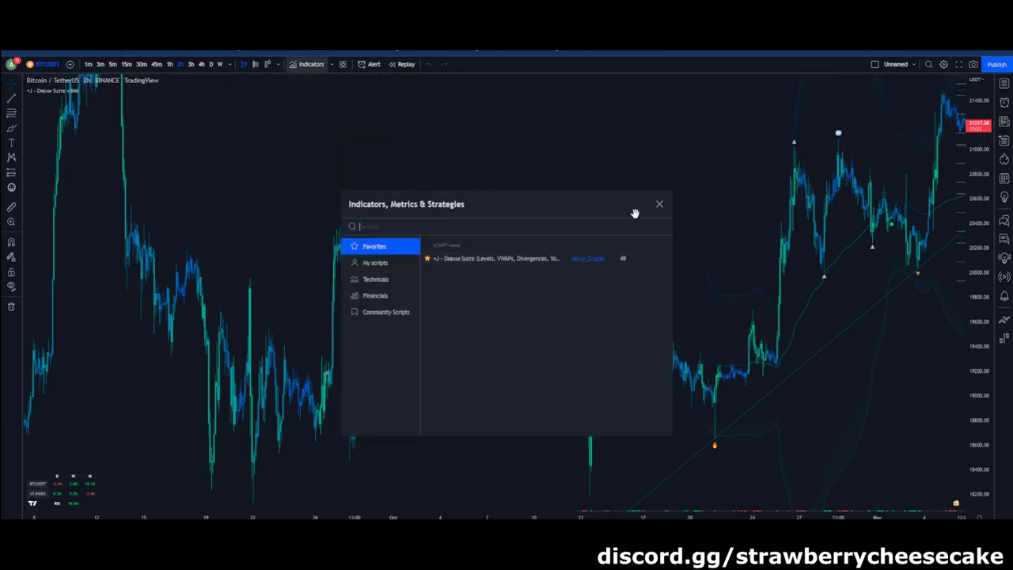
left_click(659, 205)
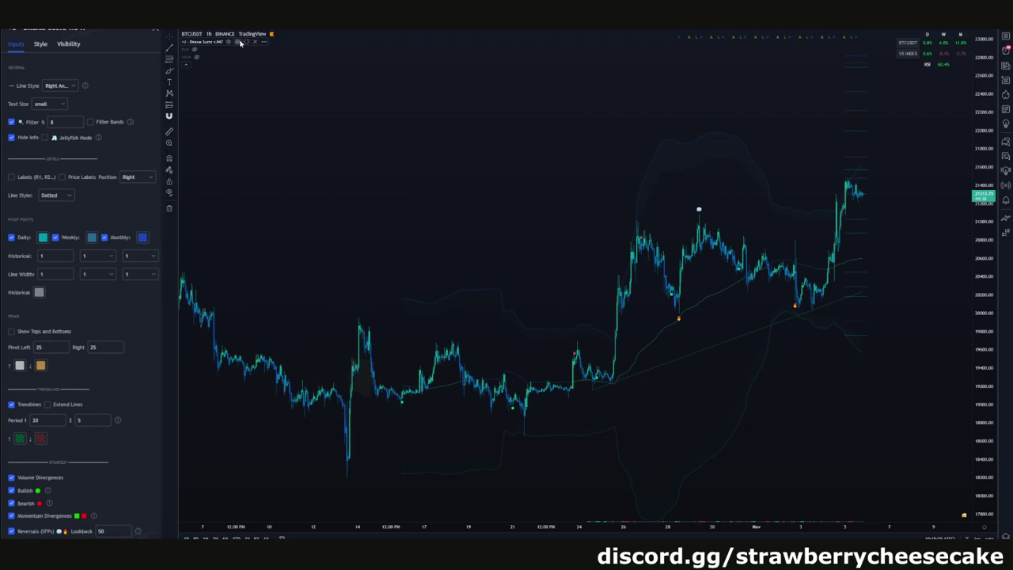
left_click(242, 42)
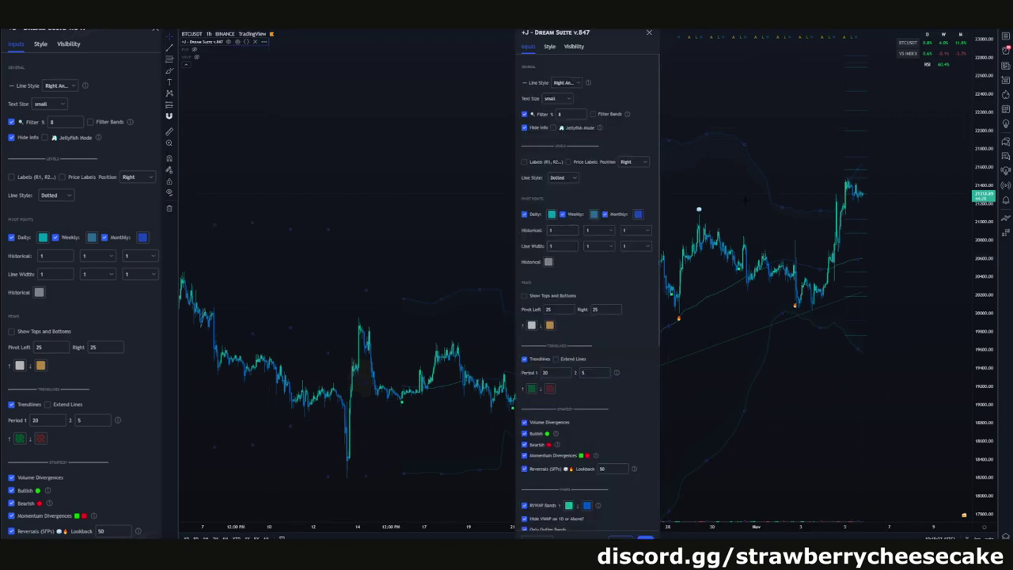
left_click(650, 33)
Examine the Dream Suite bands, trendlines and signal markers on the 1h BTCUSDT chart from mid-October to early November.
scroll(405, 212, "up", 3)
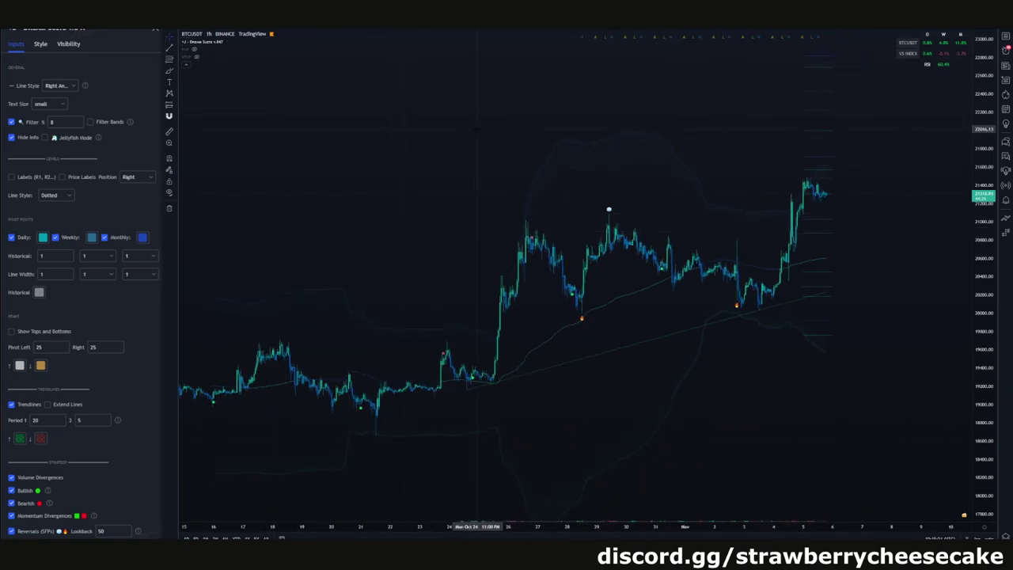
scroll(473, 129, "down", 2)
scroll(444, 82, "up", 4)
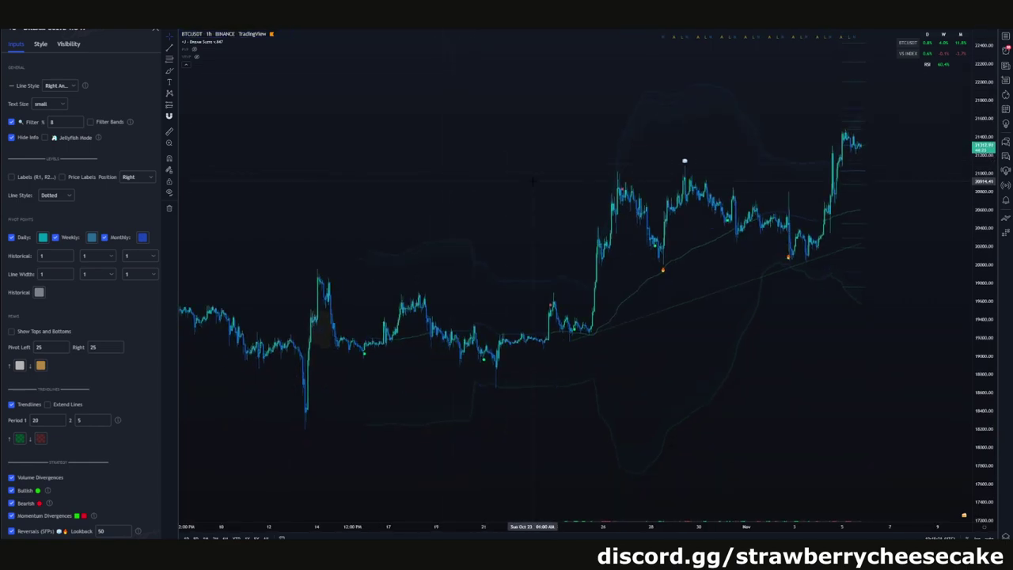
scroll(488, 156, "up", 3)
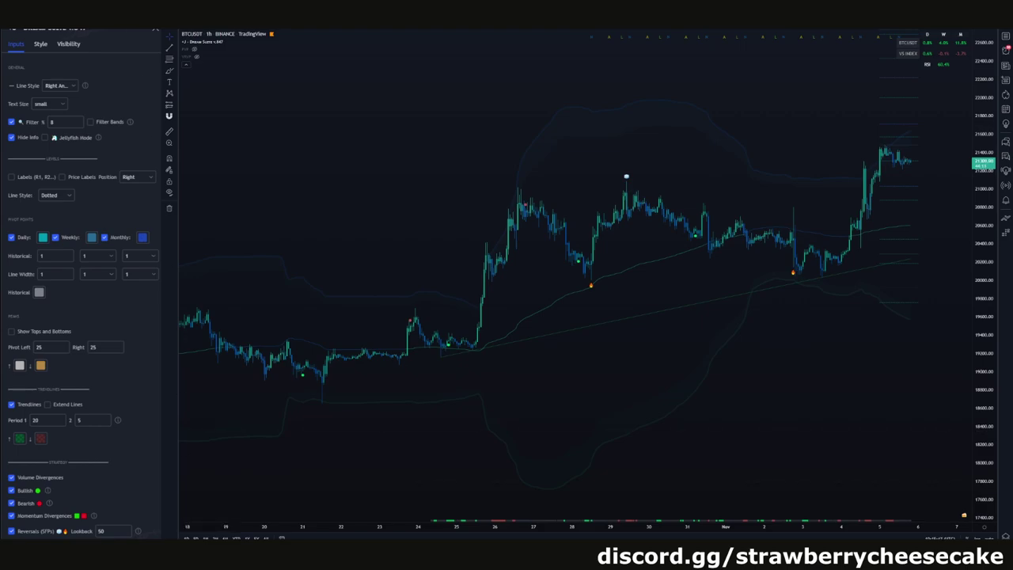
left_click_drag(310, 145, 351, 148)
scroll(362, 150, "down", 2)
left_click_drag(445, 181, 443, 197)
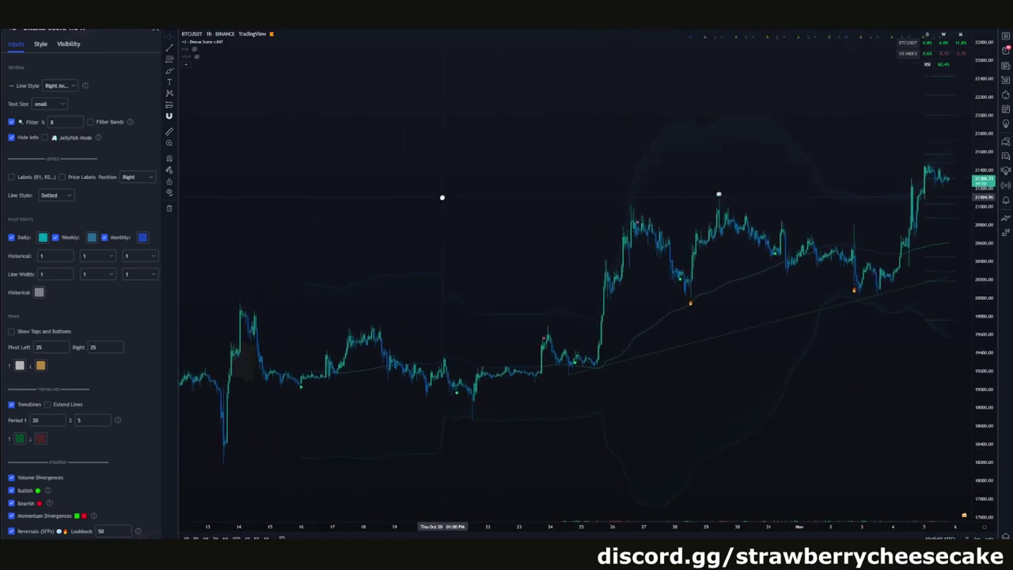
scroll(447, 186, "up", 3)
scroll(453, 150, "down", 1)
left_click_drag(444, 147, 358, 100)
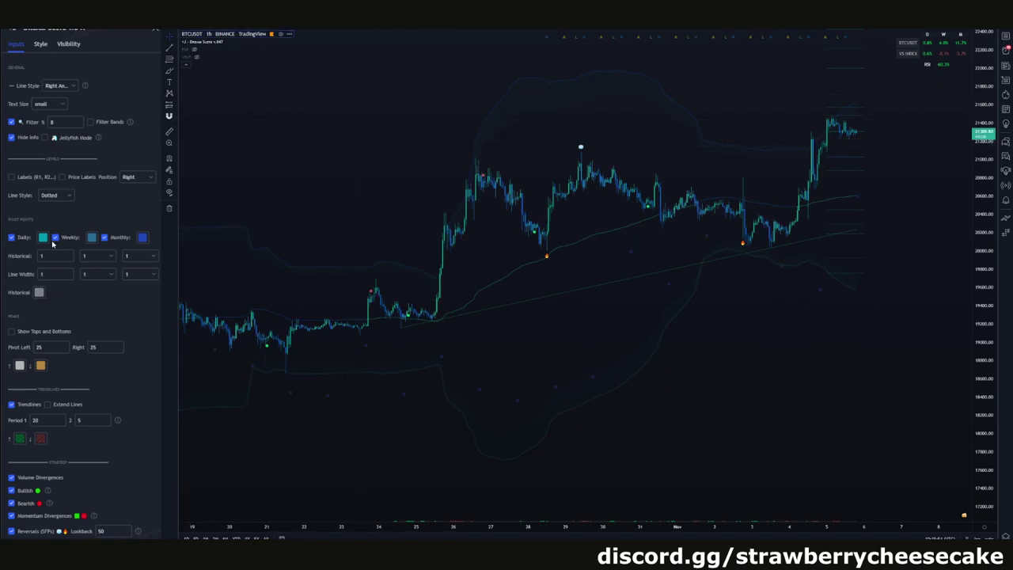
scroll(475, 167, "down", 4)
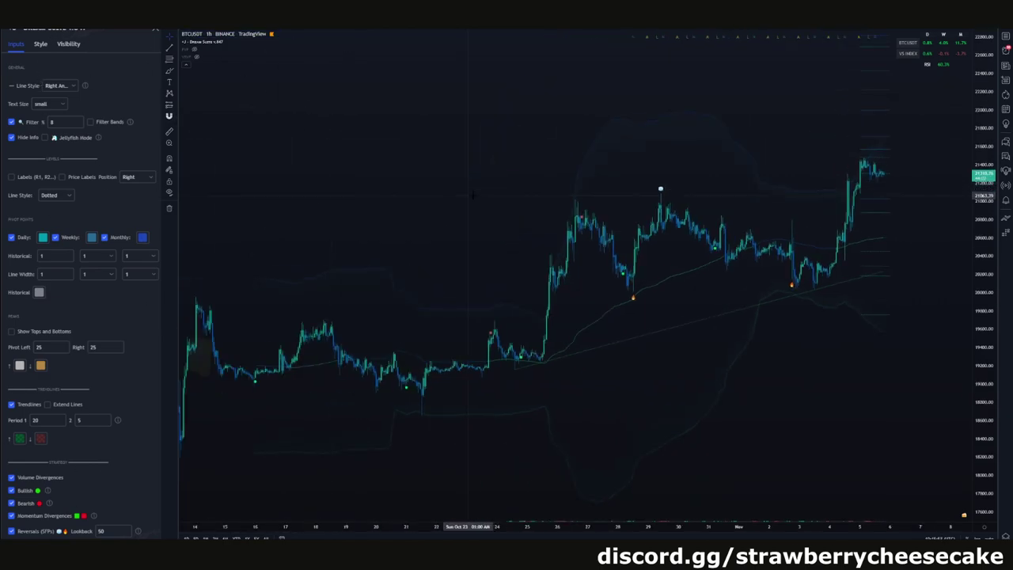
scroll(486, 168, "up", 3)
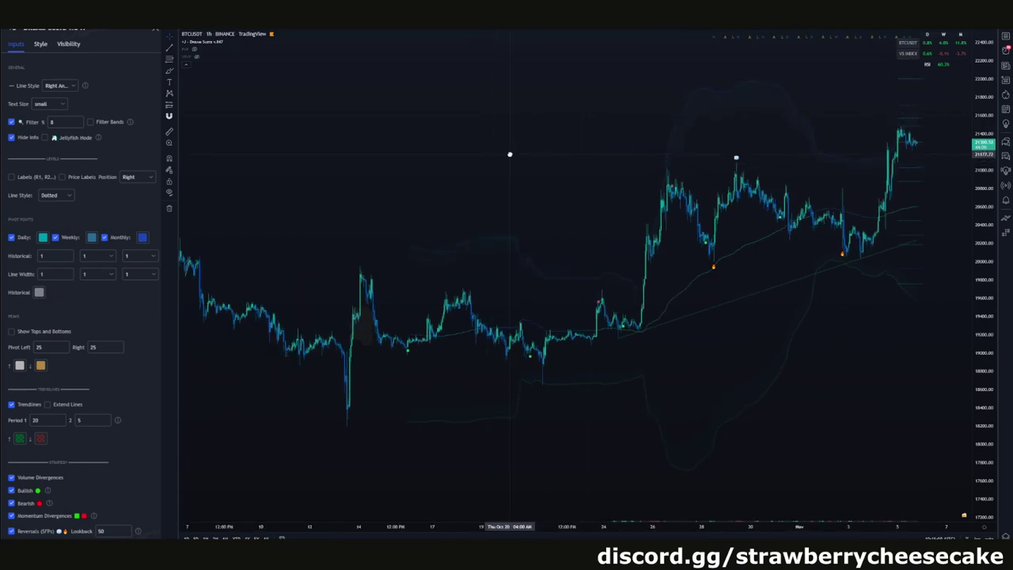
scroll(519, 171, "down", 4)
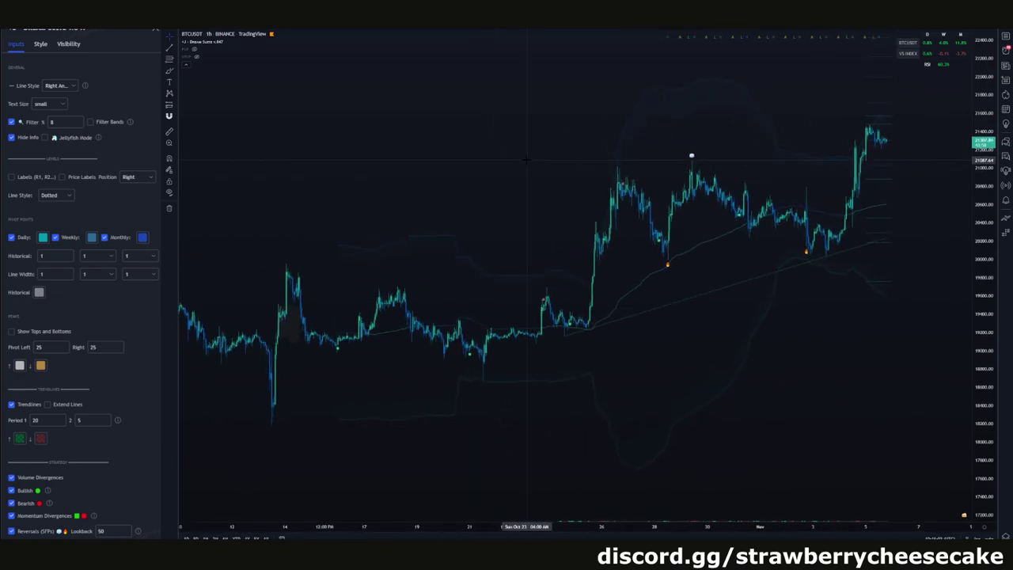
scroll(438, 155, "up", 1)
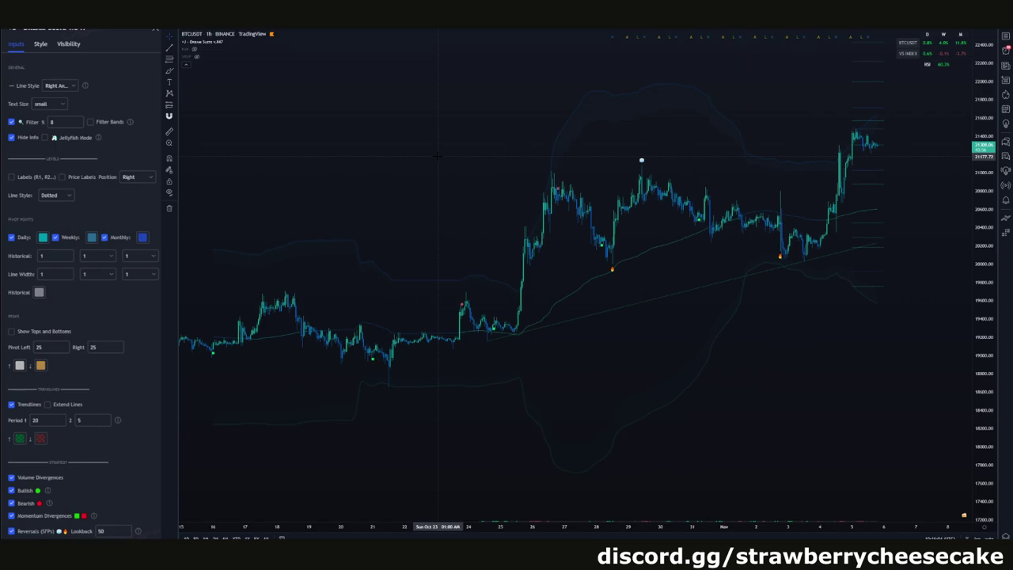
scroll(437, 160, "down", 1)
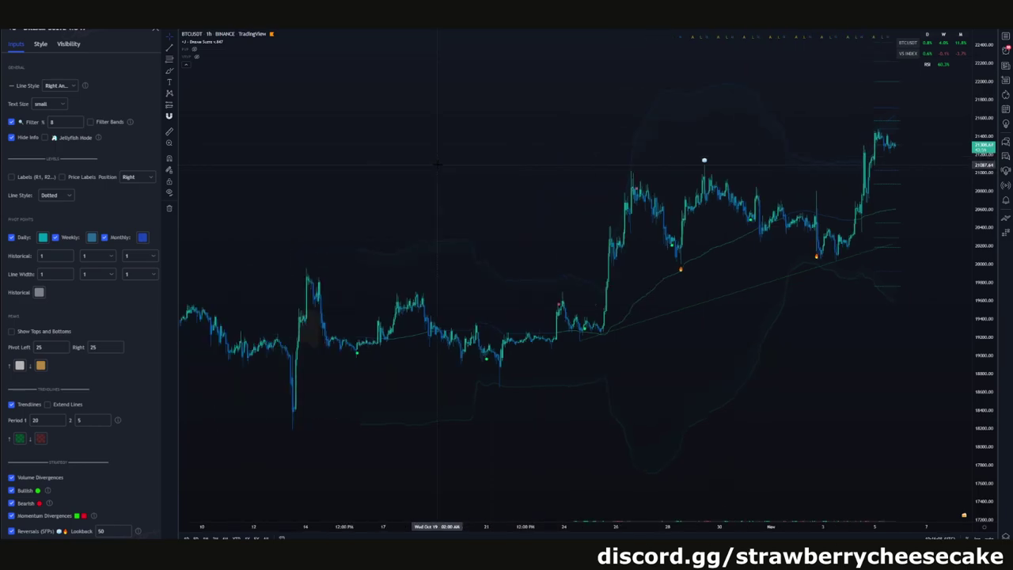
scroll(417, 155, "down", 1)
left_click_drag(442, 155, 414, 162)
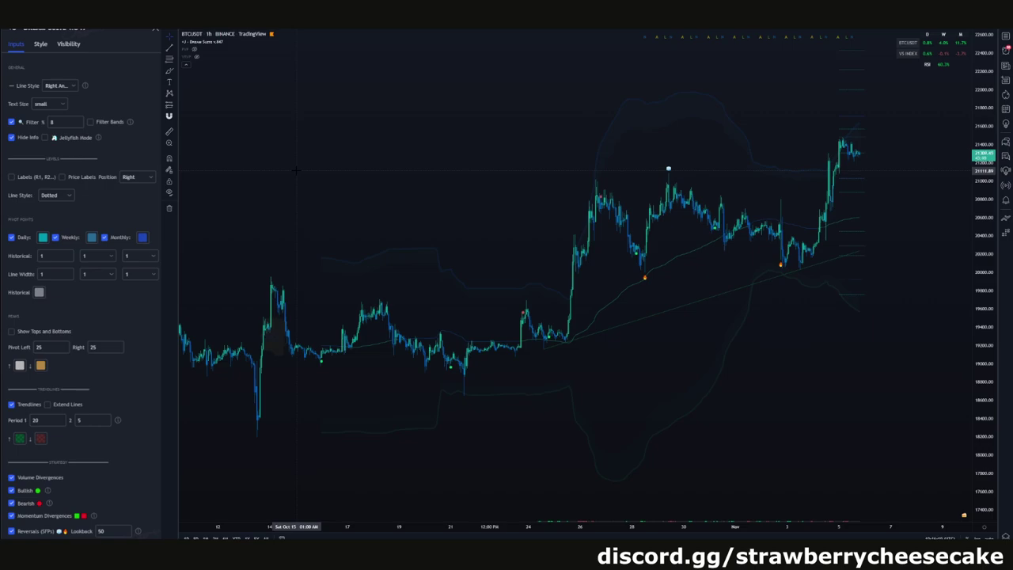
scroll(435, 194, "up", 1)
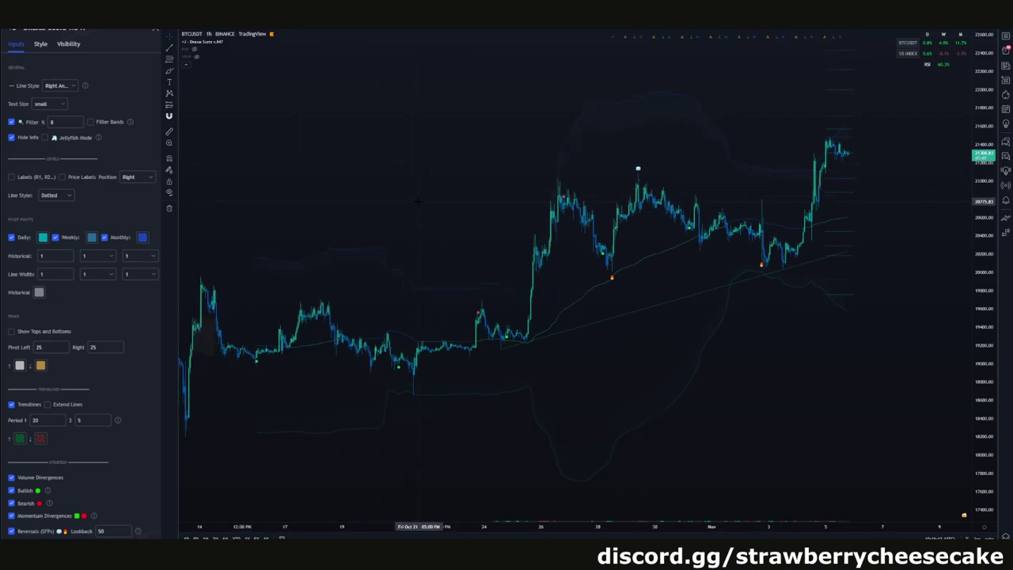
scroll(383, 198, "up", 2)
left_click_drag(368, 196, 452, 194)
scroll(413, 189, "down", 2)
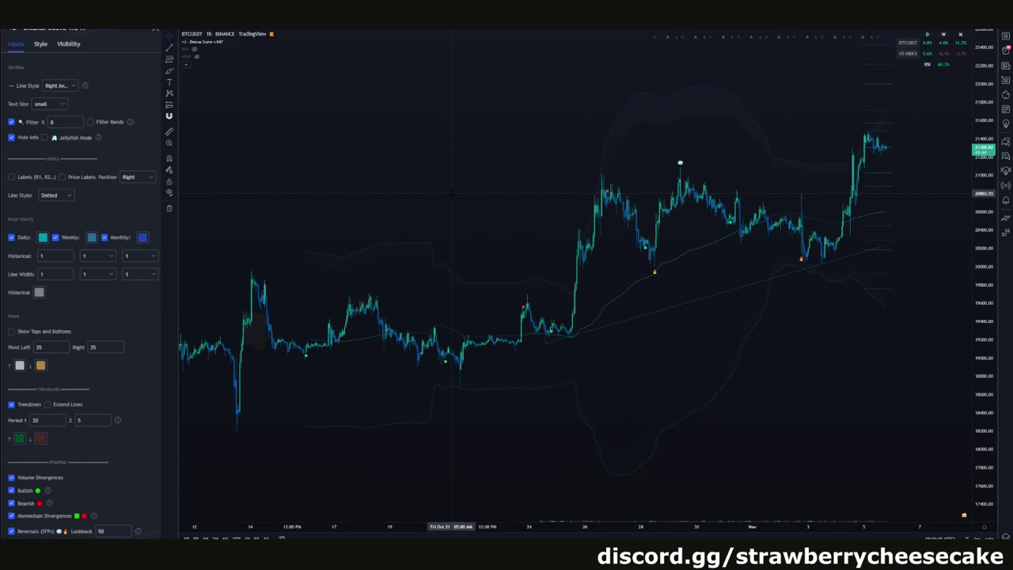
scroll(451, 194, "down", 1)
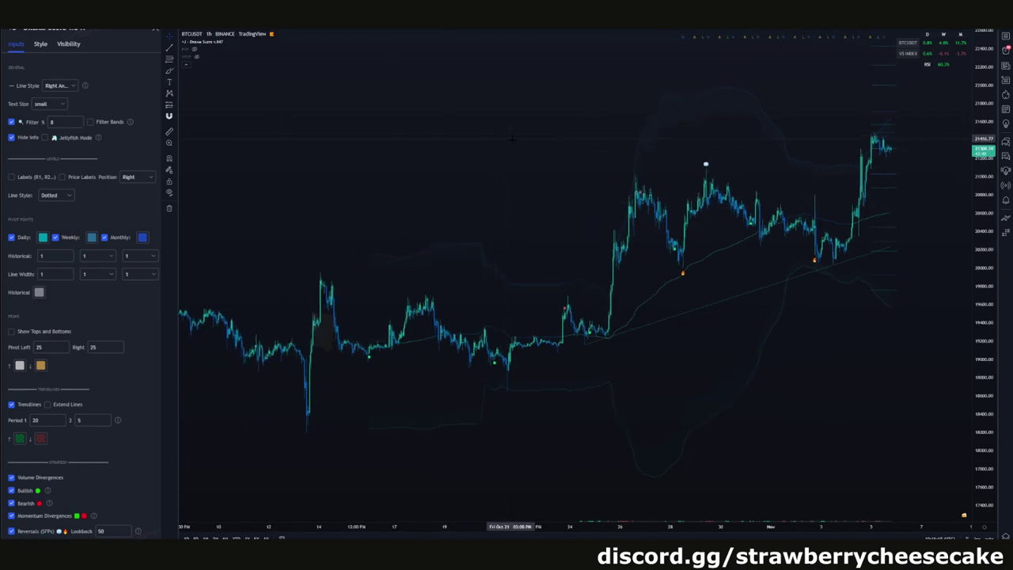
scroll(511, 139, "down", 1)
Compress the chart's price scale and inspect the swing lows and highs between mid-October and October 24.
left_click_drag(975, 154, 974, 244)
left_click_drag(834, 131, 818, 130)
scroll(818, 129, "up", 3)
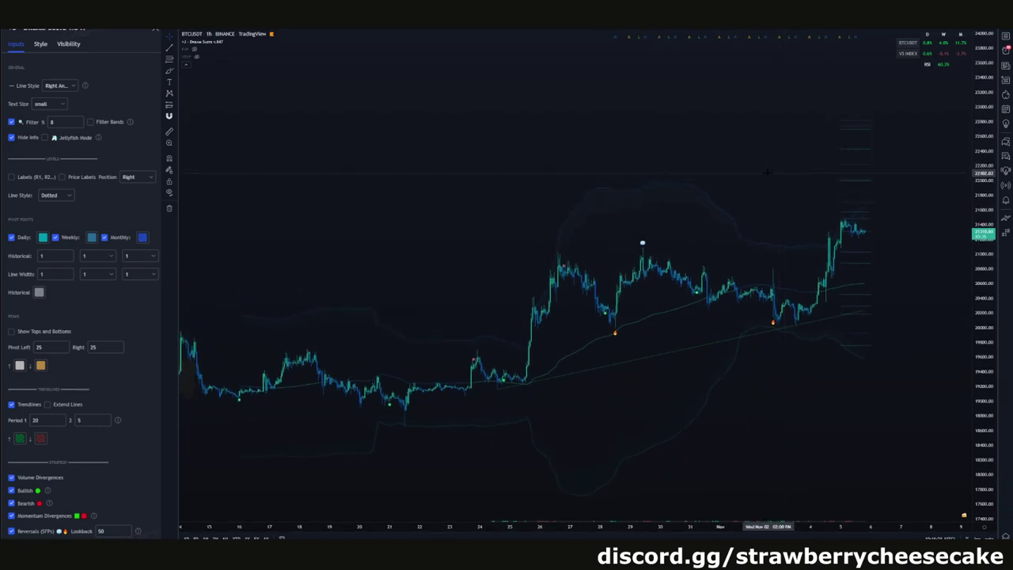
scroll(717, 150, "up", 2)
left_click_drag(768, 174, 715, 151)
scroll(717, 152, "down", 1)
scroll(715, 151, "down", 3)
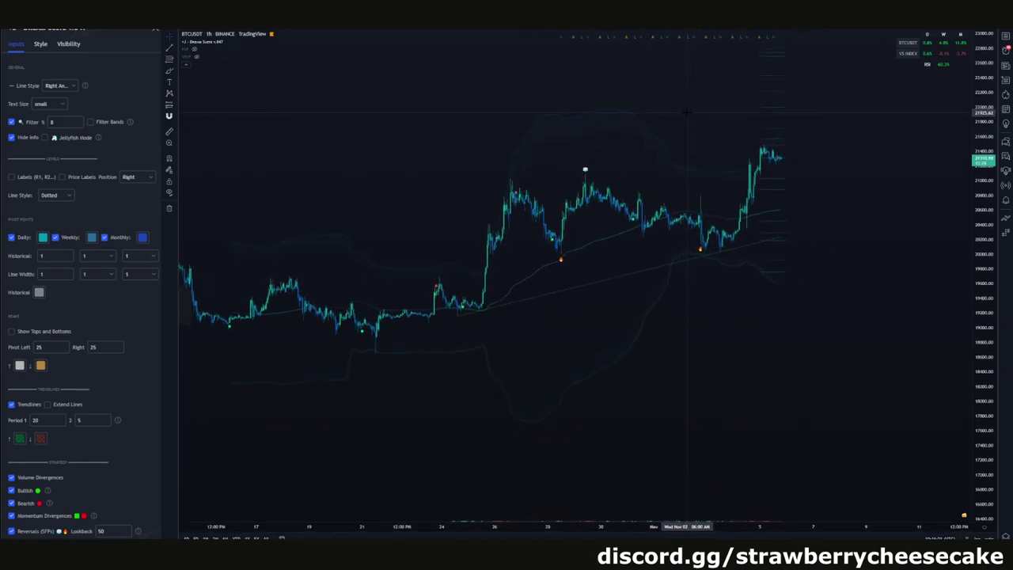
scroll(682, 113, "down", 2)
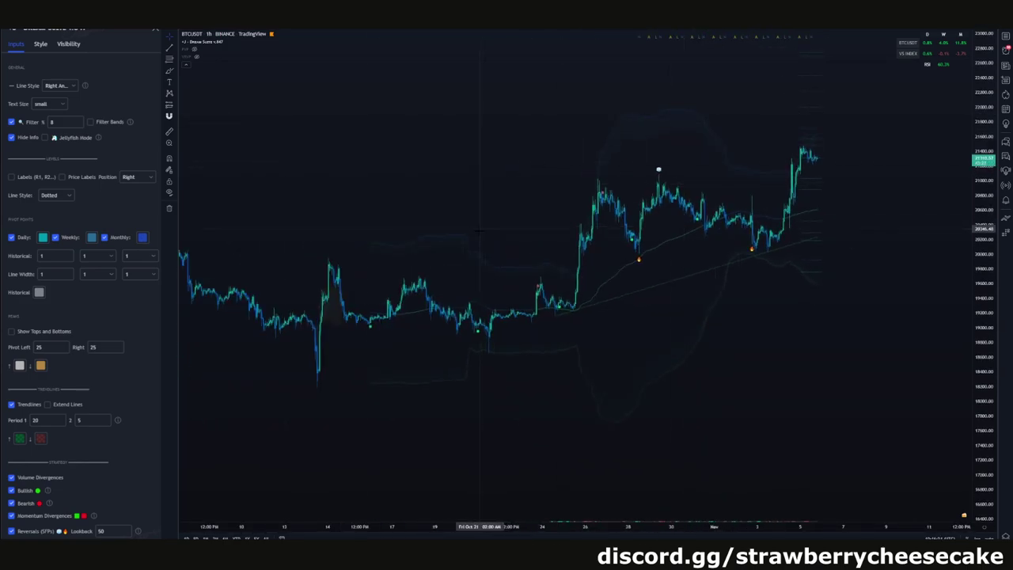
left_click(486, 338)
left_click(422, 281)
left_click(539, 284)
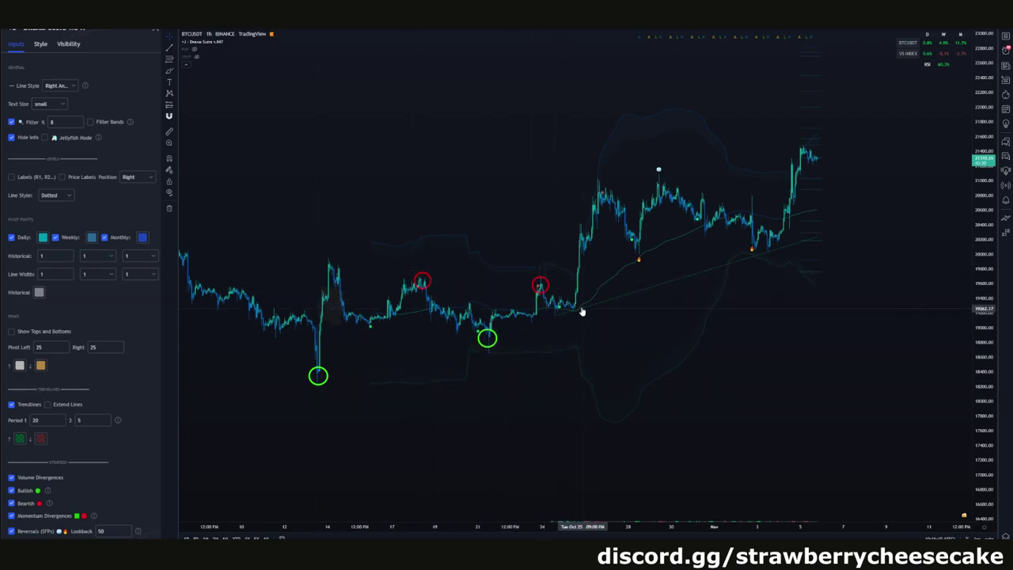
Examine the late-October rally and early-November price action up close, including the reversal markers and nearby pivot levels.
left_click_drag(766, 419, 728, 451)
scroll(817, 444, "up", 4)
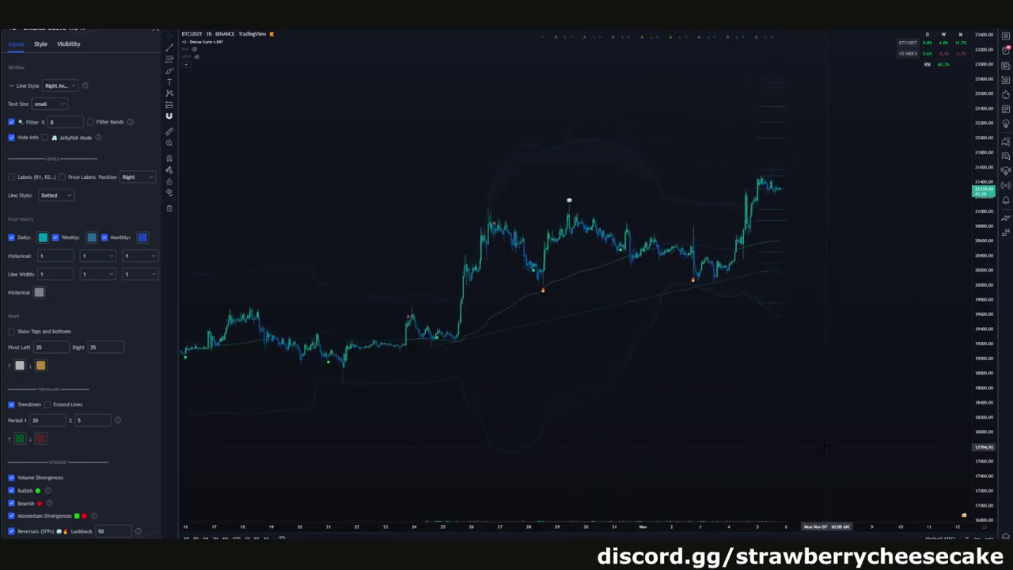
scroll(776, 419, "up", 2)
scroll(920, 341, "up", 2)
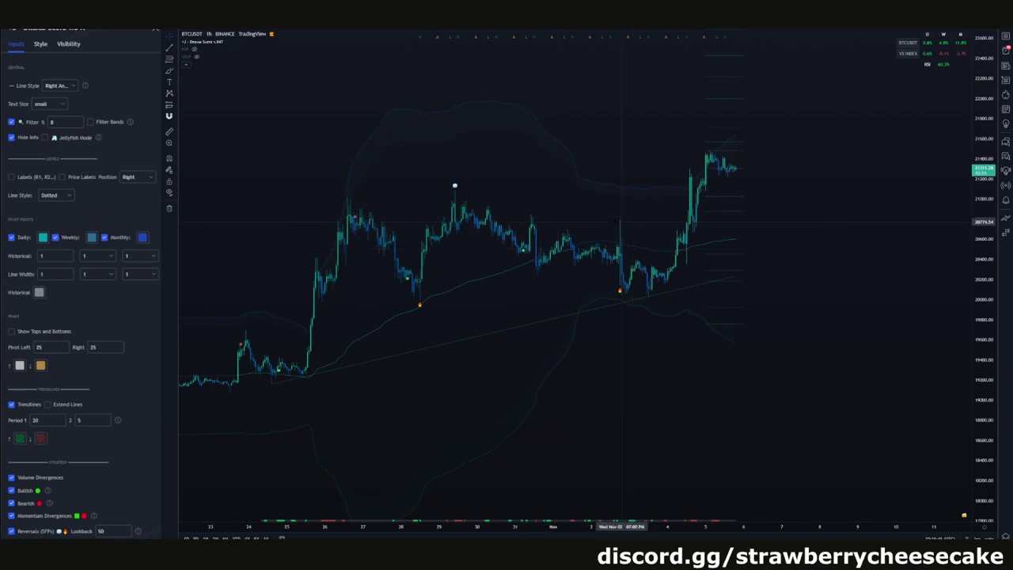
scroll(763, 237, "up", 2)
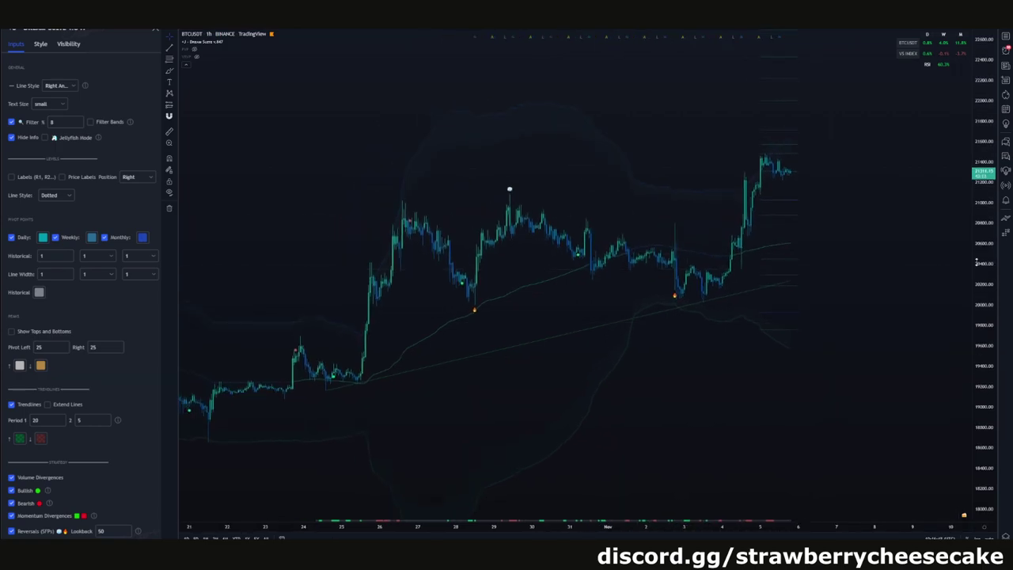
scroll(874, 252, "up", 1)
scroll(823, 269, "up", 2)
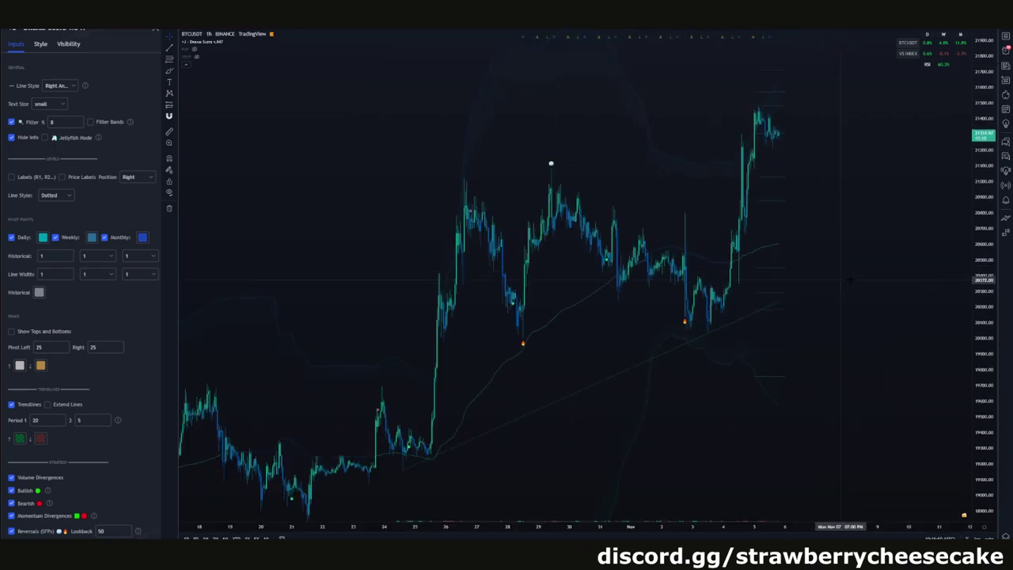
scroll(852, 279, "up", 1)
scroll(852, 283, "down", 4)
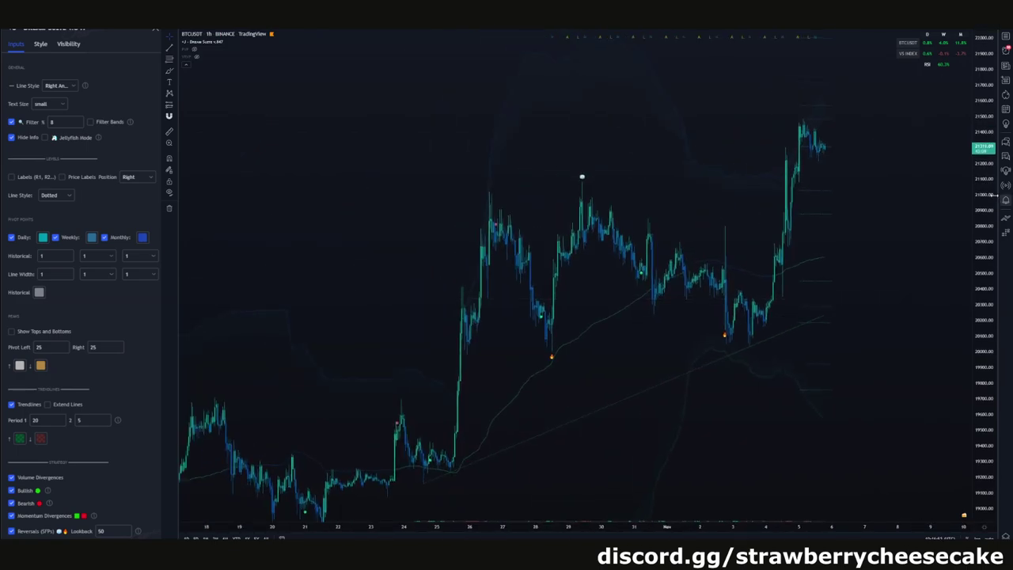
left_click_drag(312, 217, 318, 207)
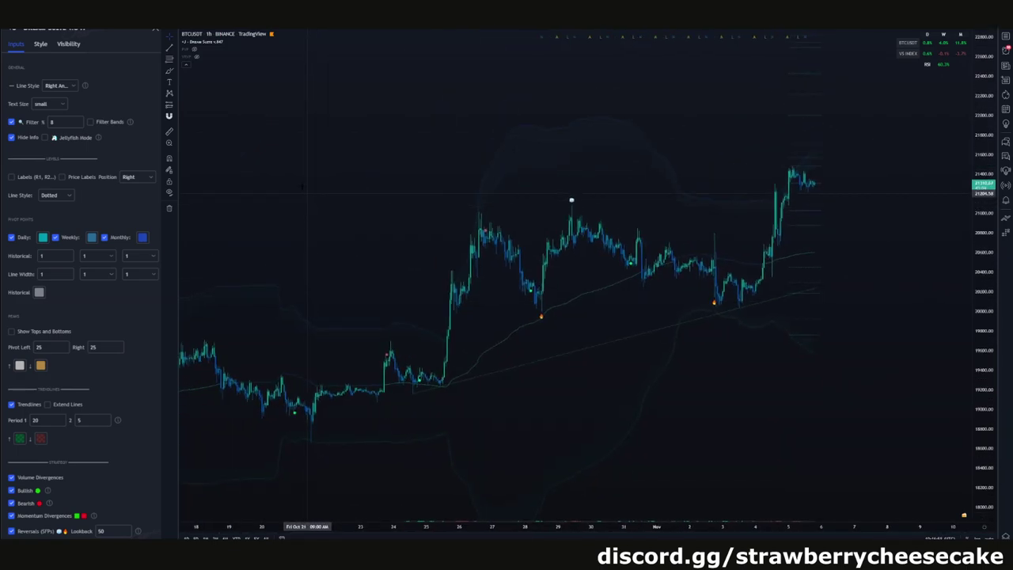
left_click_drag(286, 128, 279, 162)
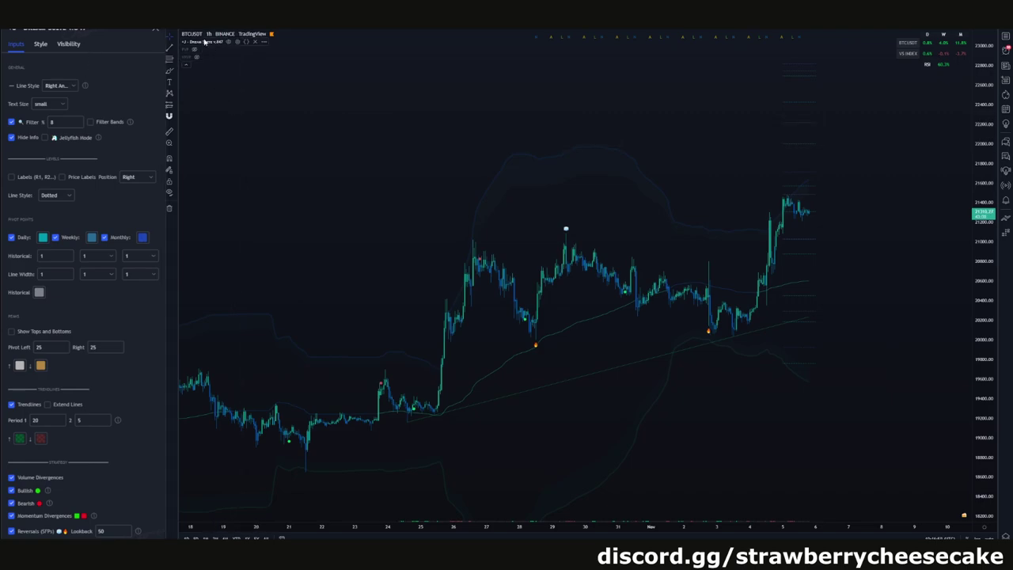
Set the general line style in the Dream Suite indicator's inputs to Standard.
left_click(236, 41)
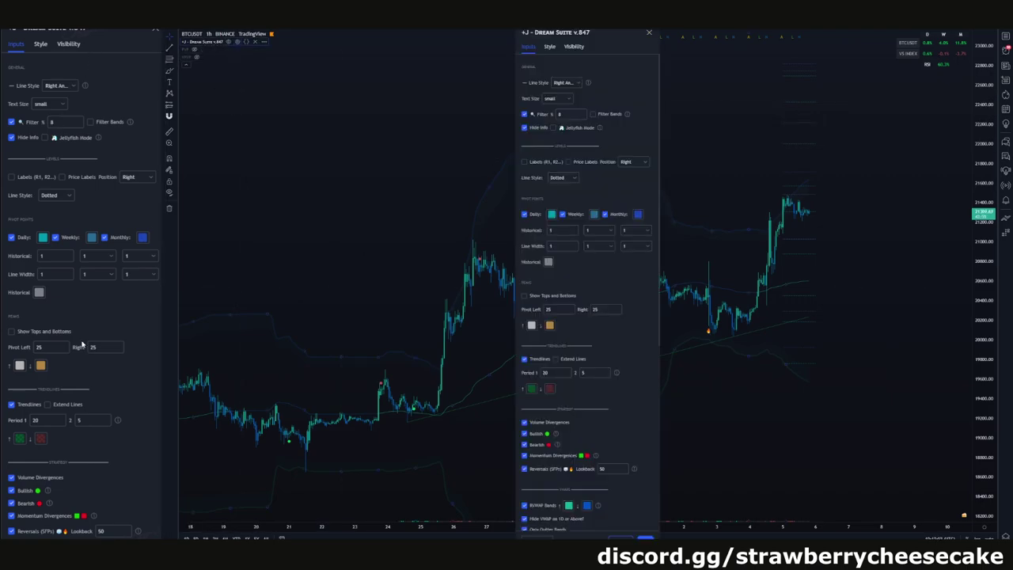
left_click(685, 54)
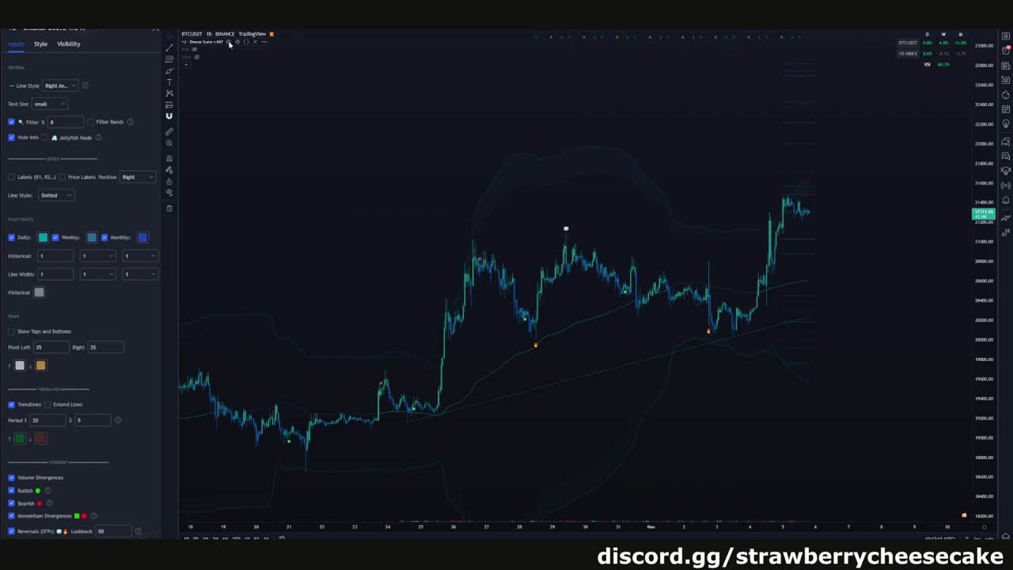
left_click(237, 41)
left_click(567, 83)
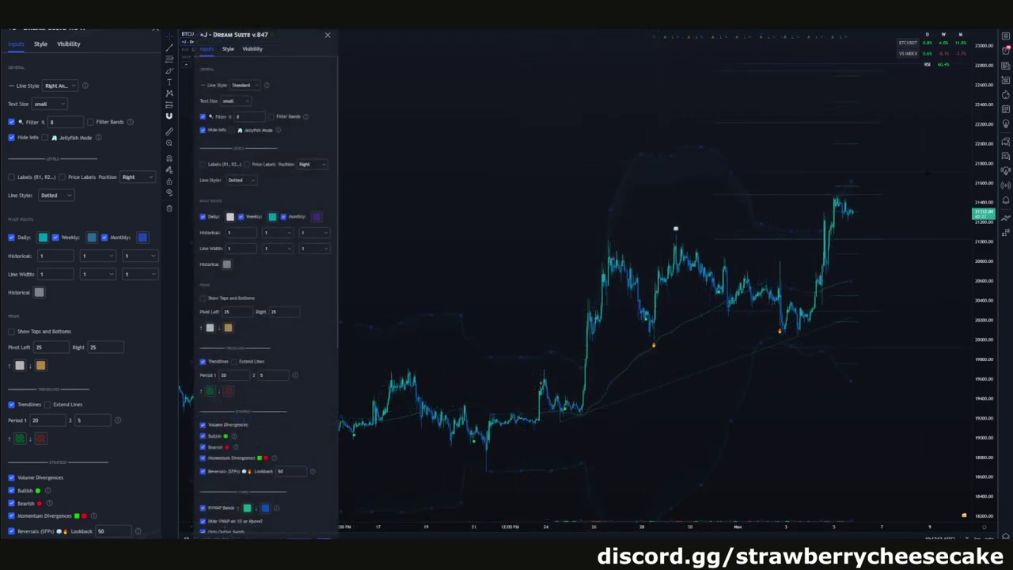
Keep the general line style on Standard, close the settings and examine the extended pivot levels around early November.
left_click(248, 86)
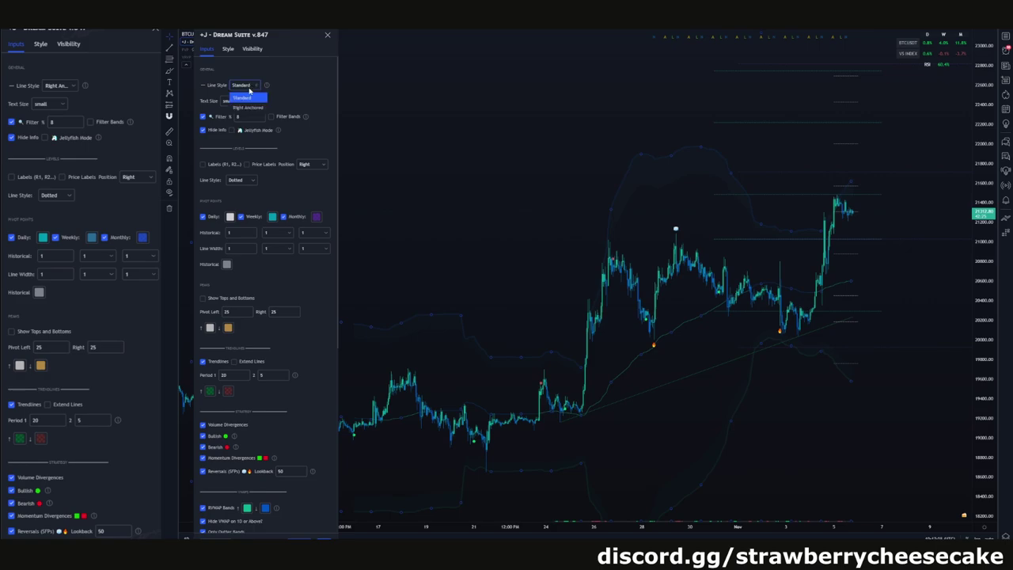
left_click(247, 97)
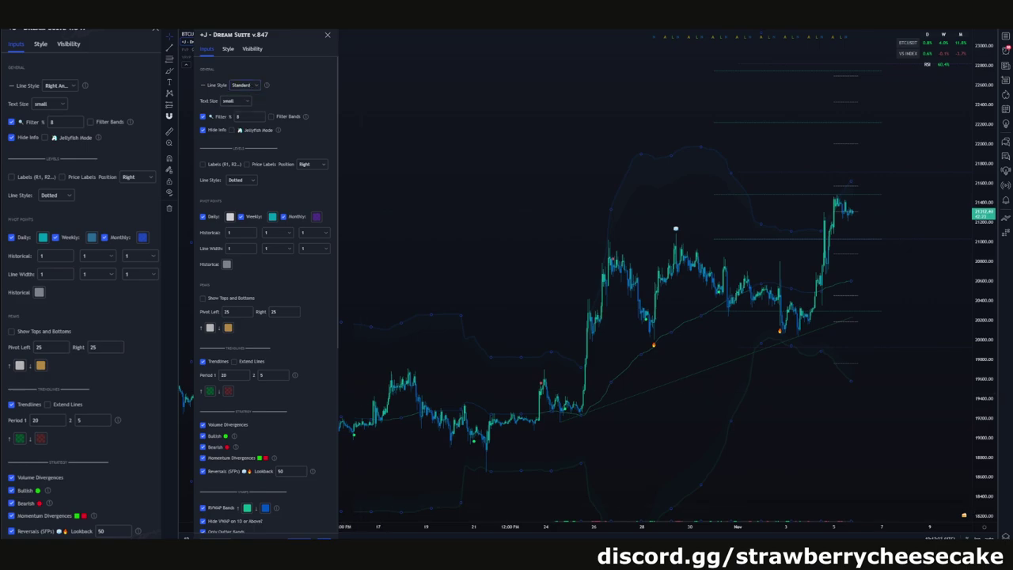
key("Escape")
left_click_drag(547, 220, 507, 341)
scroll(507, 341, "down", 2)
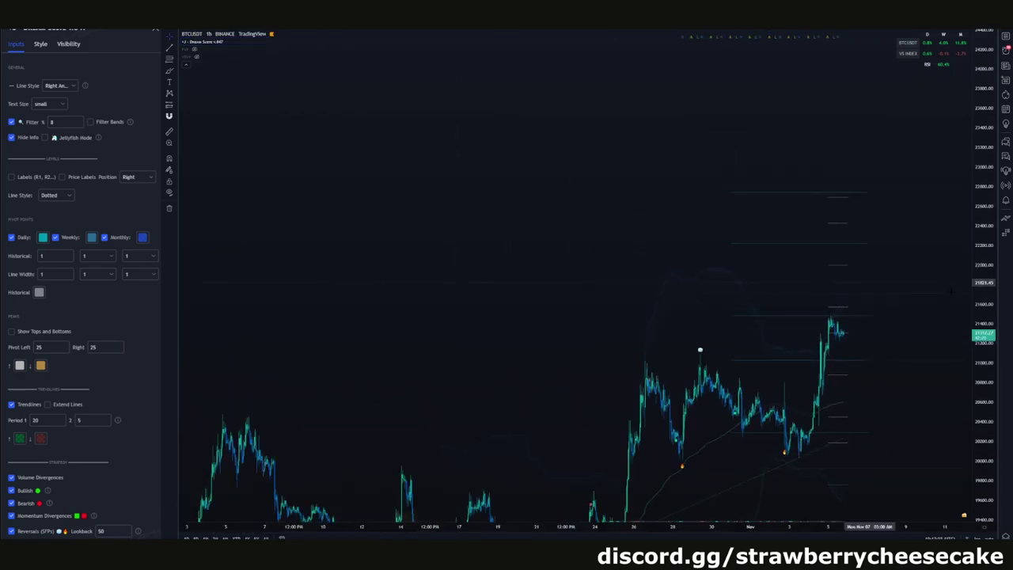
left_click_drag(890, 393, 815, 256)
scroll(876, 287, "down", 2)
left_click_drag(880, 313, 784, 281)
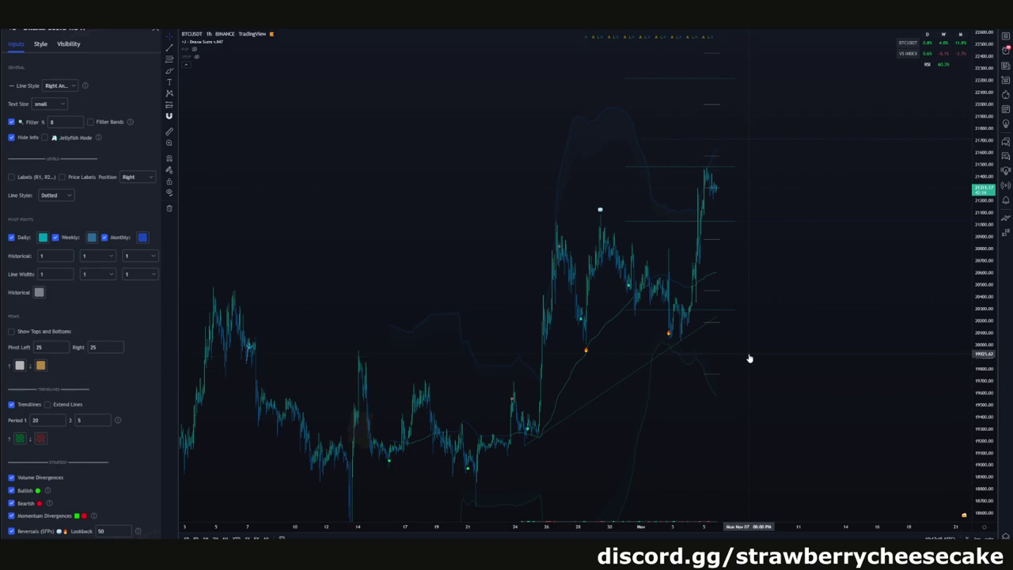
Set the Dream Suite level lines to Solid, all pivot line widths to 2, and the monthly pivots to a brighter purple.
double_click(674, 350)
left_click(637, 215)
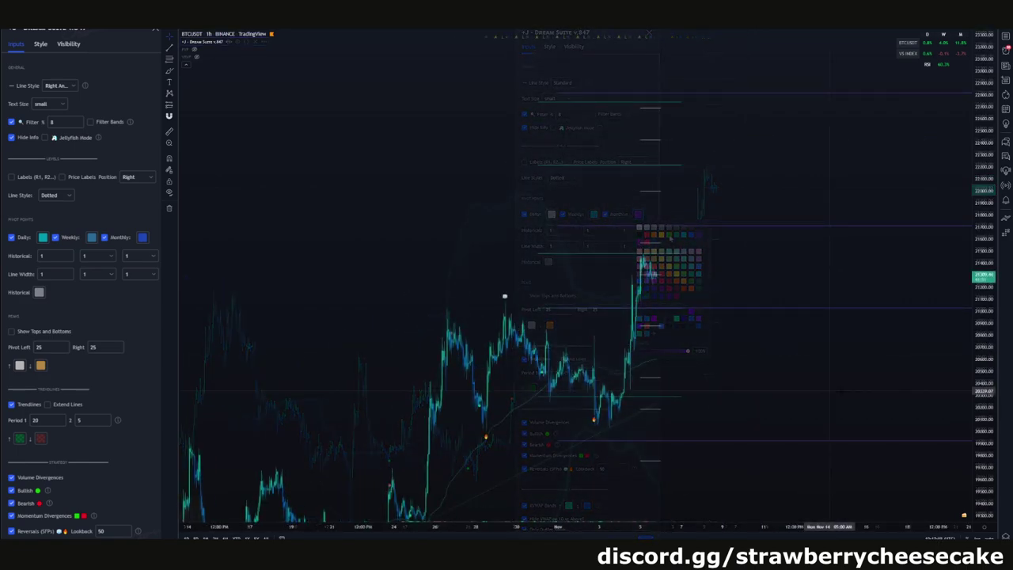
left_click_drag(988, 316, 989, 350)
left_click_drag(890, 309, 862, 321)
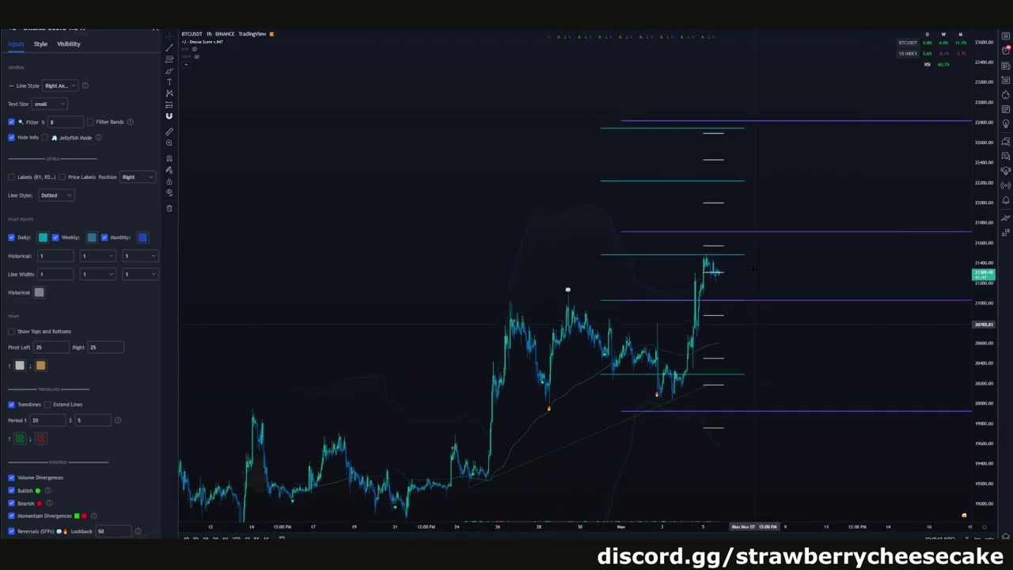
Set the daily pivot points' Historical value to 2 in the Dream Suite inputs.
double_click(721, 254)
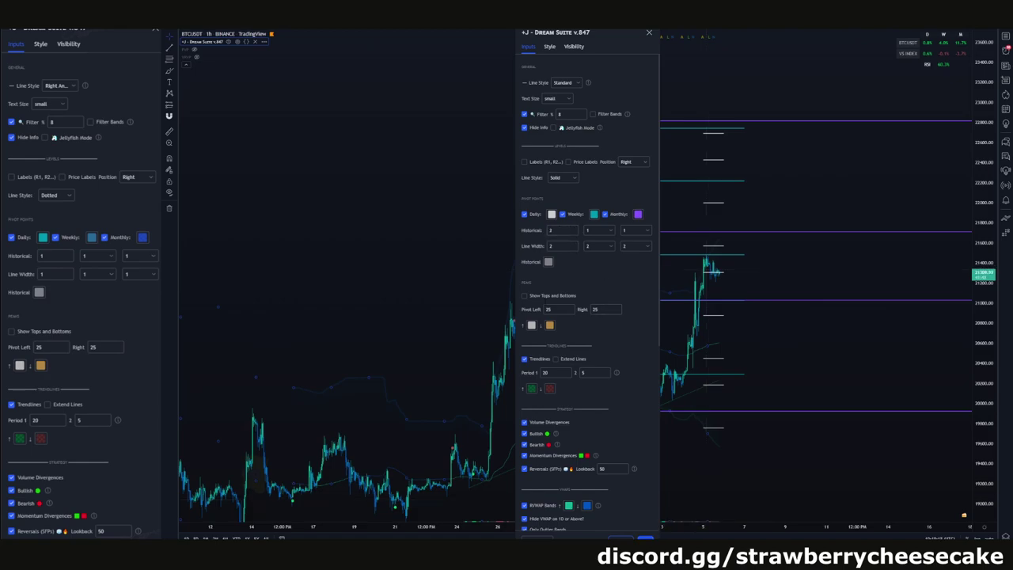
left_click(874, 468)
scroll(868, 452, "up", 2)
left_click_drag(854, 366, 831, 368)
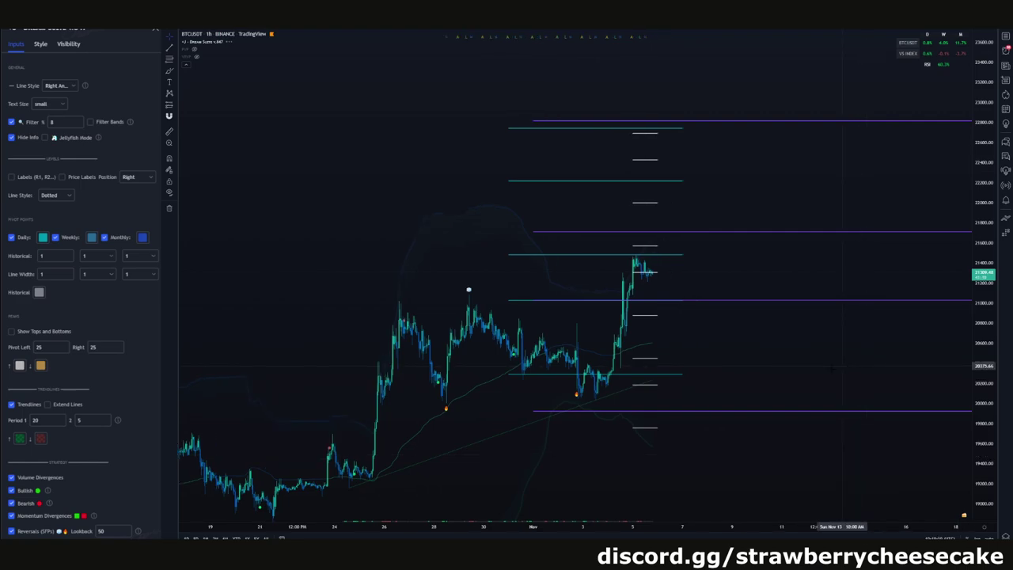
scroll(832, 368, "down", 1)
left_click_drag(975, 299, 961, 119)
left_click_drag(734, 178, 746, 110)
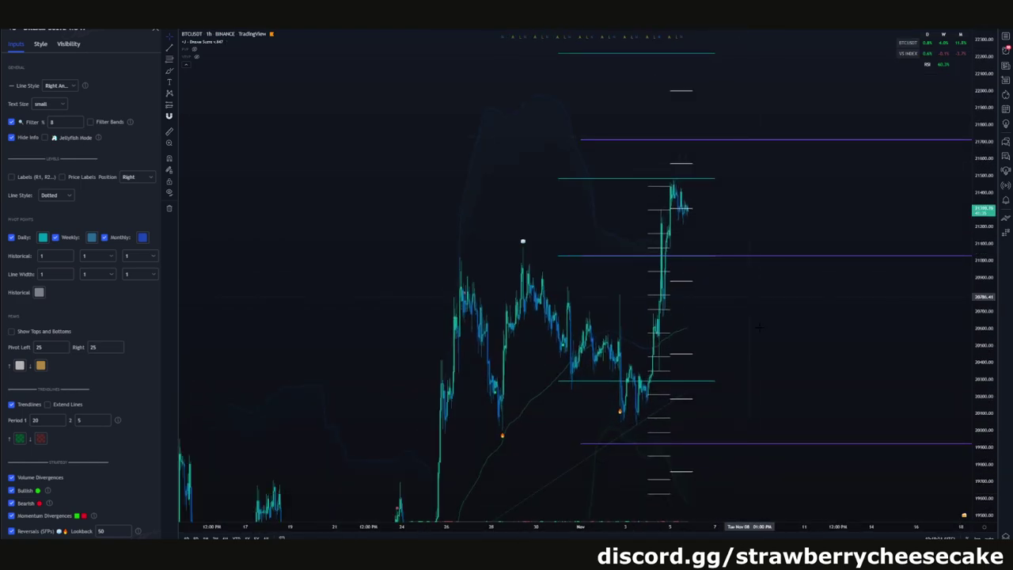
Compare the previous day's historical pivot levels with the current daily, weekly and monthly levels around November 4 and 5.
scroll(753, 339, "up", 3)
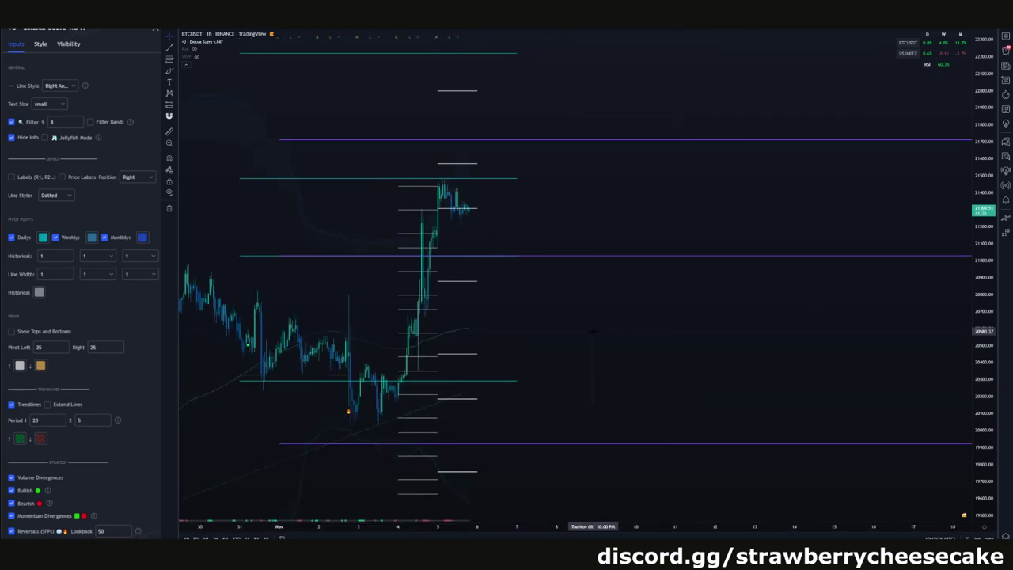
left_click_drag(690, 306, 800, 348)
scroll(802, 348, "up", 5)
scroll(465, 157, "down", 3)
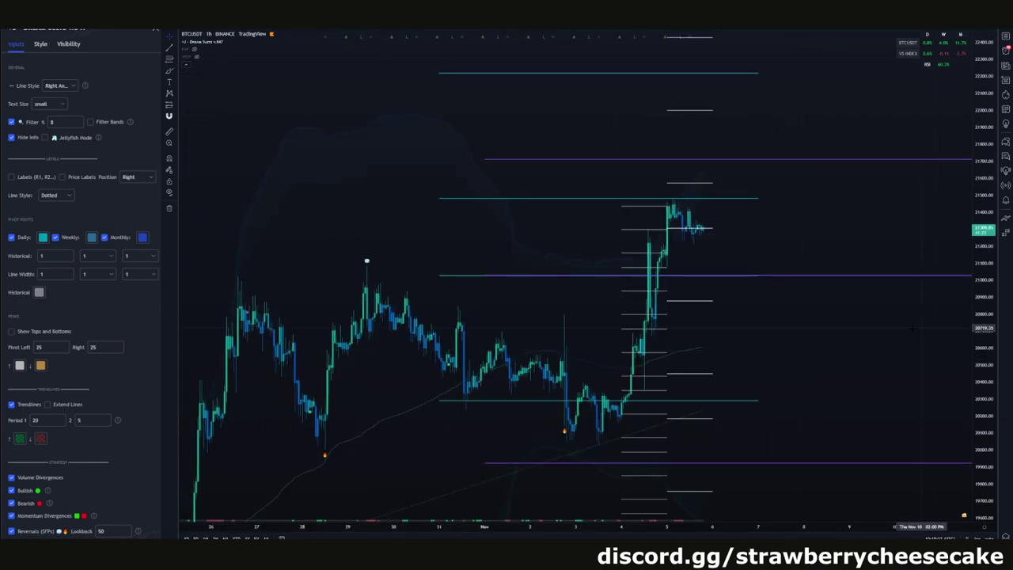
left_click_drag(991, 303, 989, 384)
left_click_drag(858, 173, 684, 197)
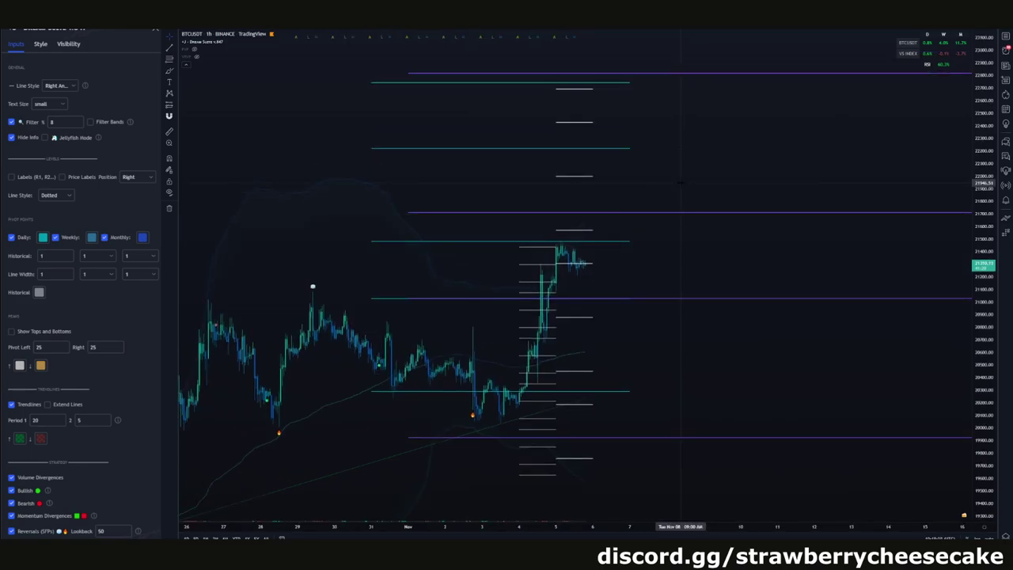
left_click_drag(676, 193, 666, 202)
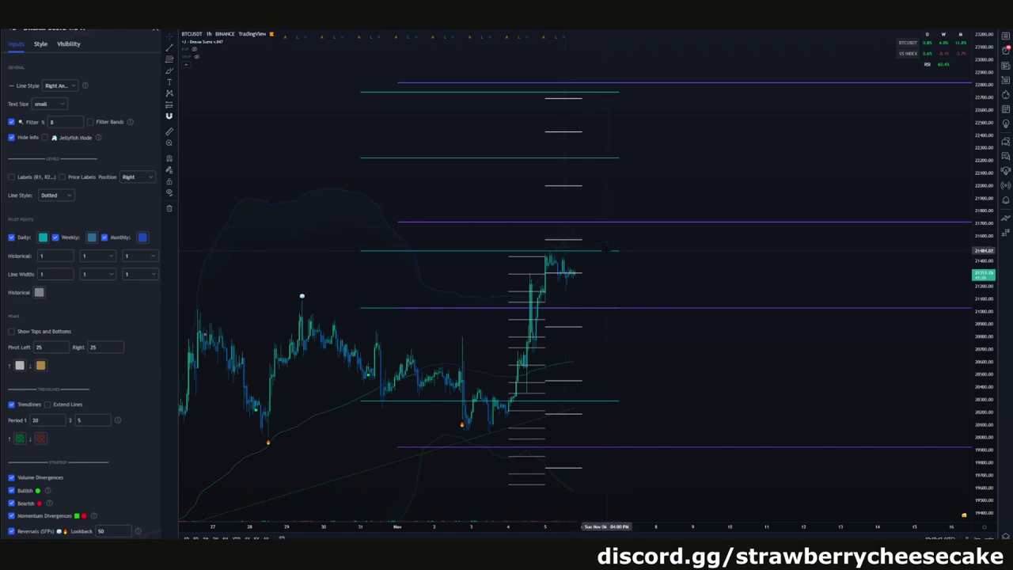
Set the general line style to Right Anchored, check the shortened pivot lines beside the current price and accept the settings.
double_click(607, 251)
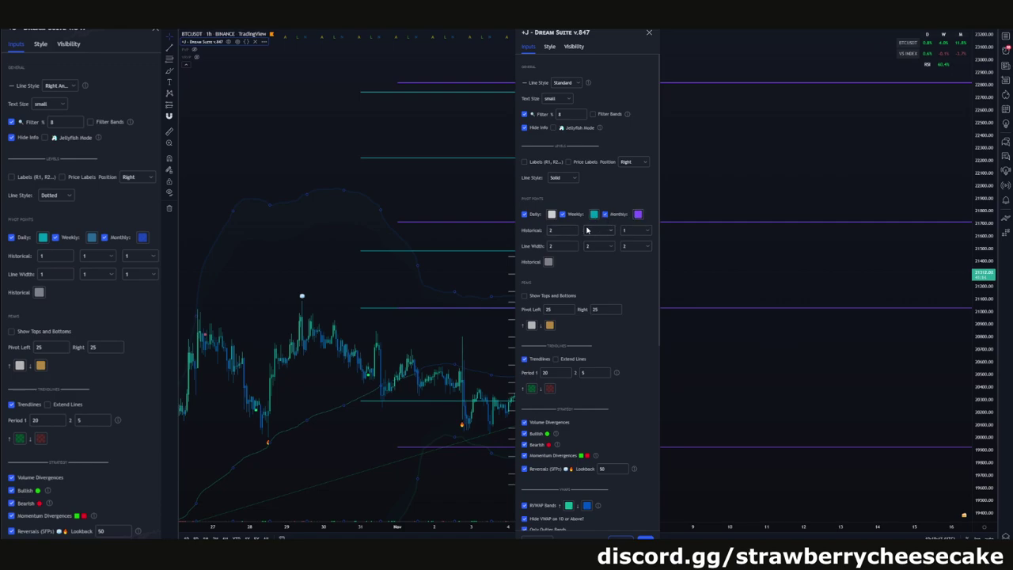
left_click_drag(594, 34, 754, 30)
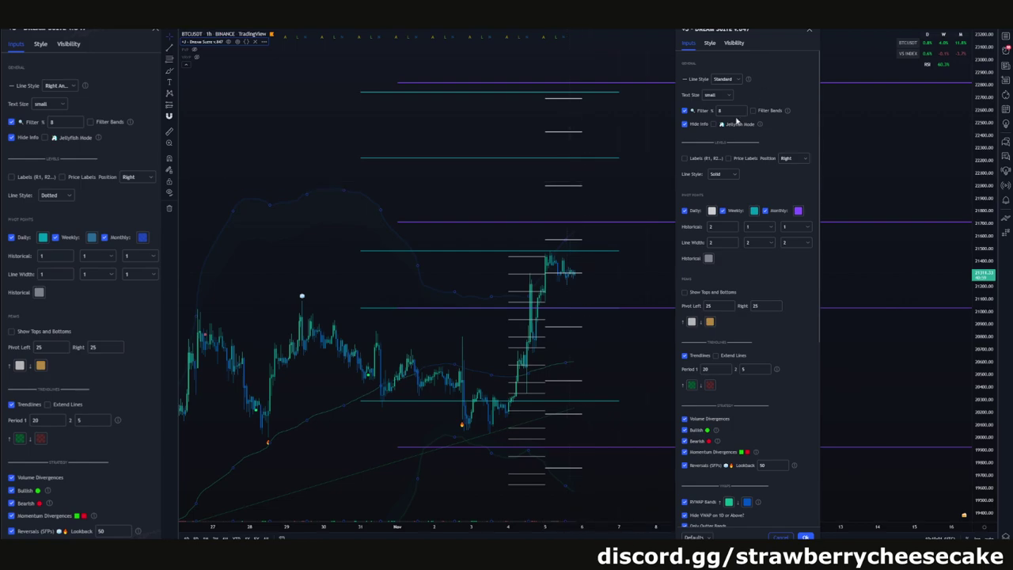
left_click(729, 80)
left_click(729, 101)
left_click_drag(712, 30, 826, 33)
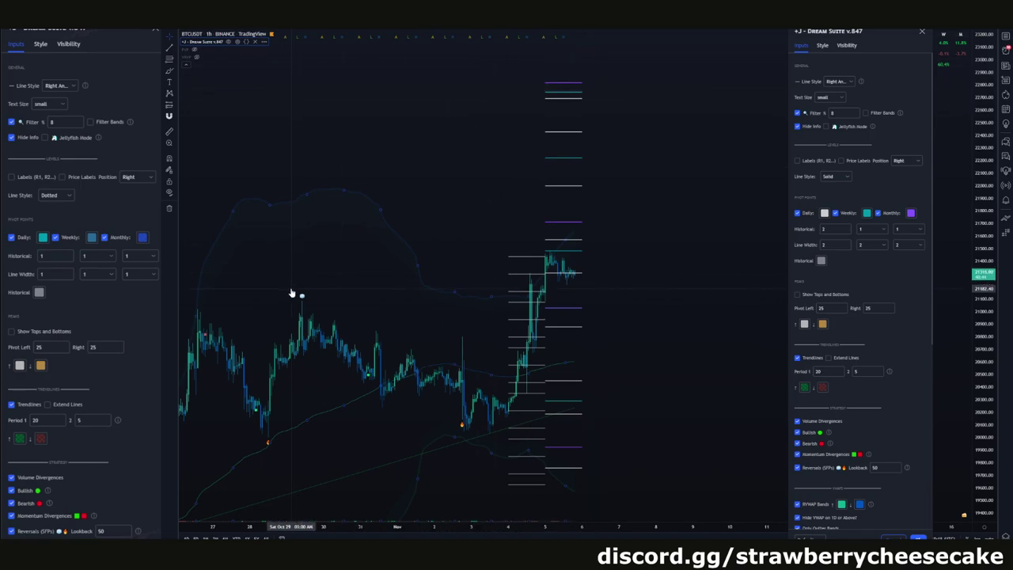
scroll(291, 289, "down", 2)
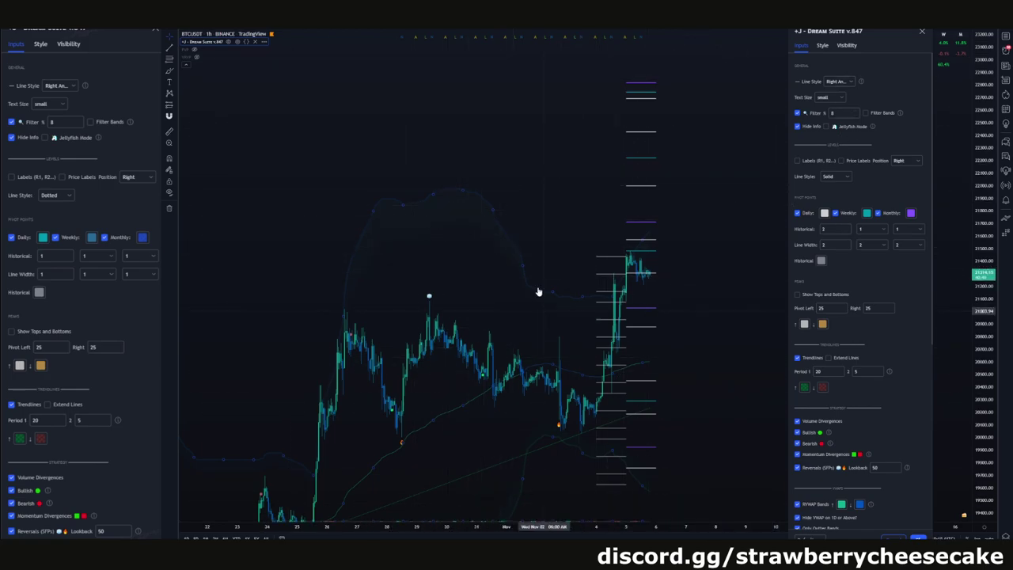
left_click_drag(893, 32, 818, 24)
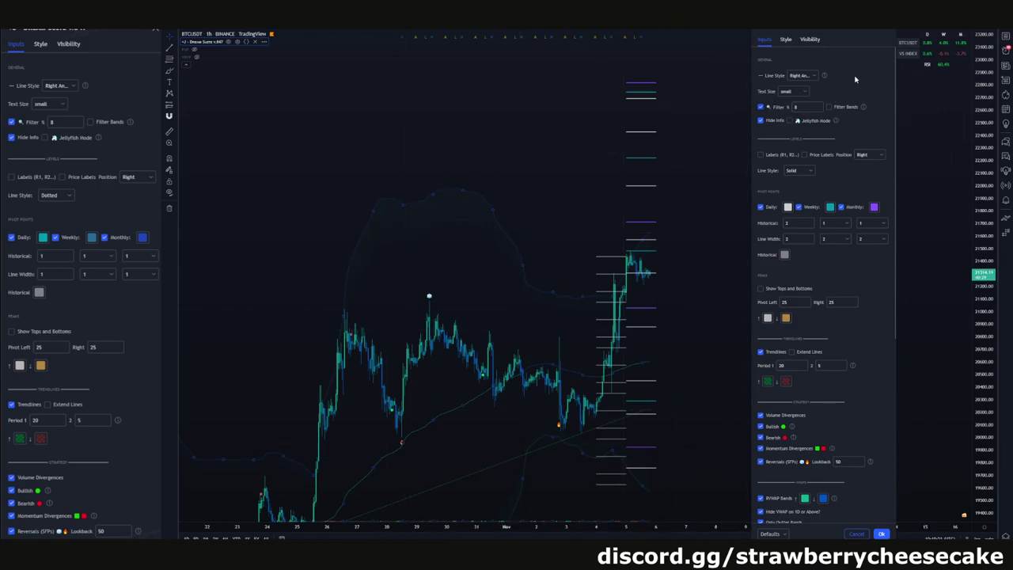
left_click(886, 533)
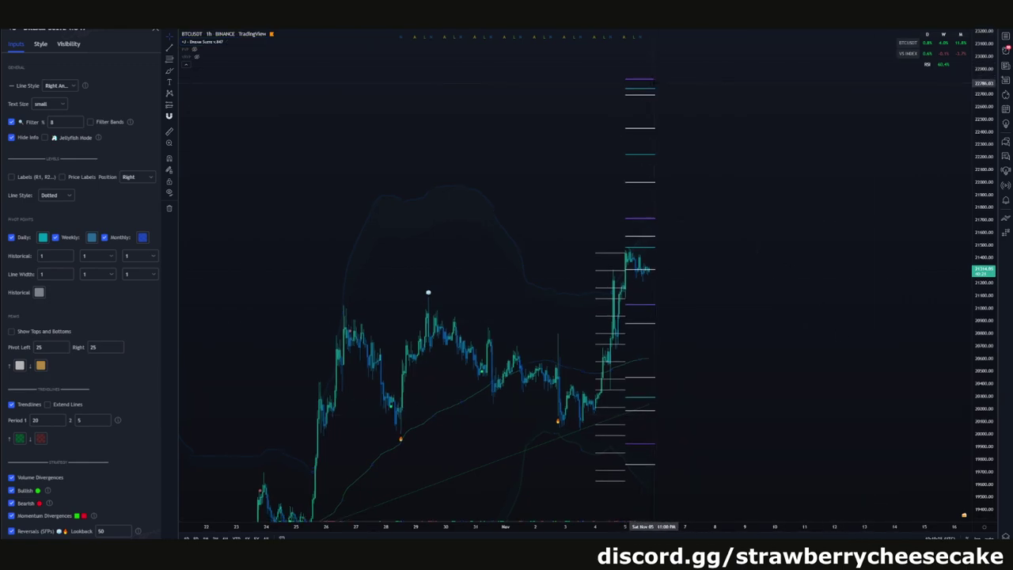
Turn off the percentage filter in the Dream Suite inputs and compress the price scale to fit all pivot levels.
double_click(649, 82)
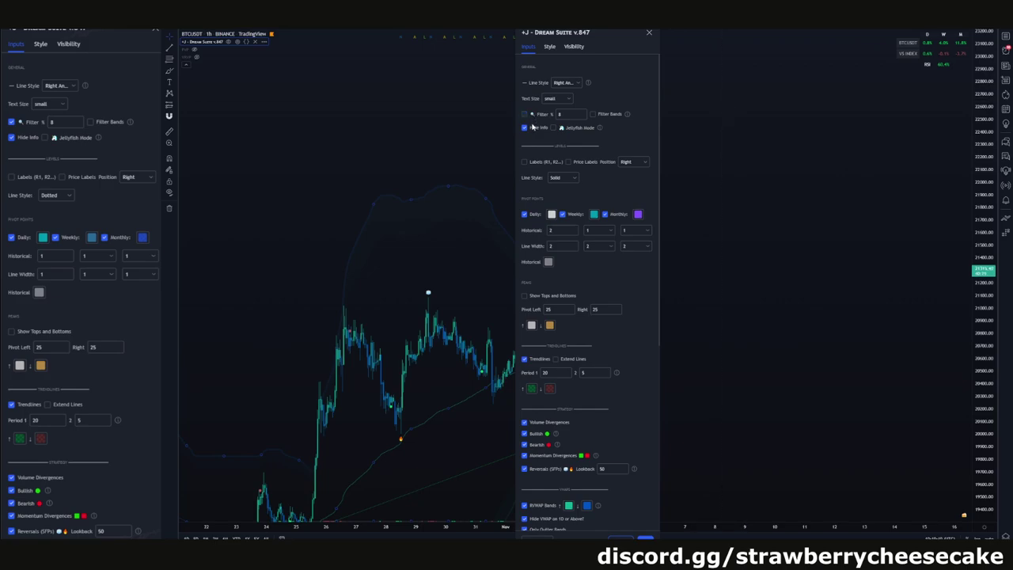
left_click(645, 538)
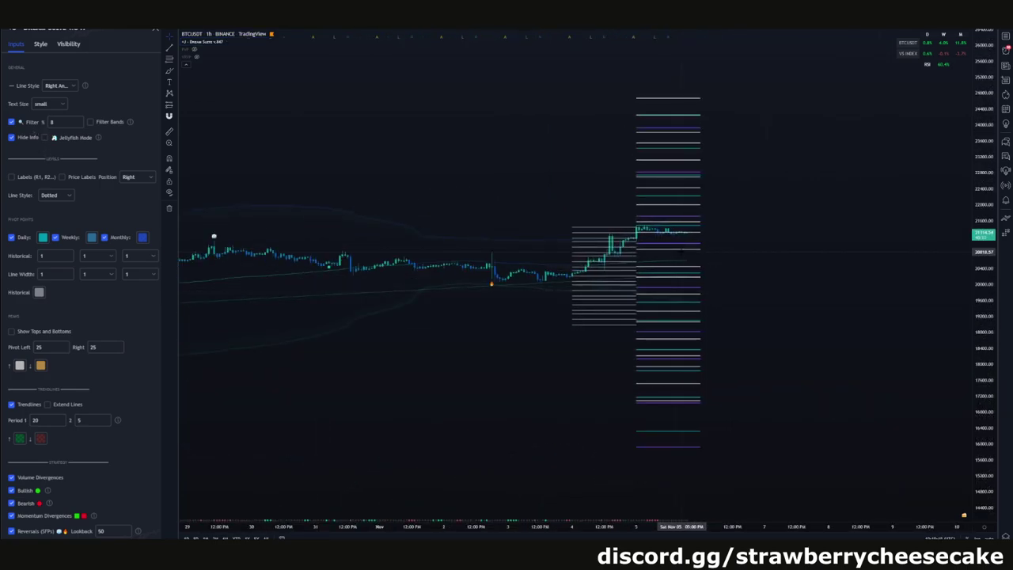
scroll(679, 250, "down", 4)
left_click_drag(983, 162, 983, 363)
left_click_drag(916, 283, 888, 330)
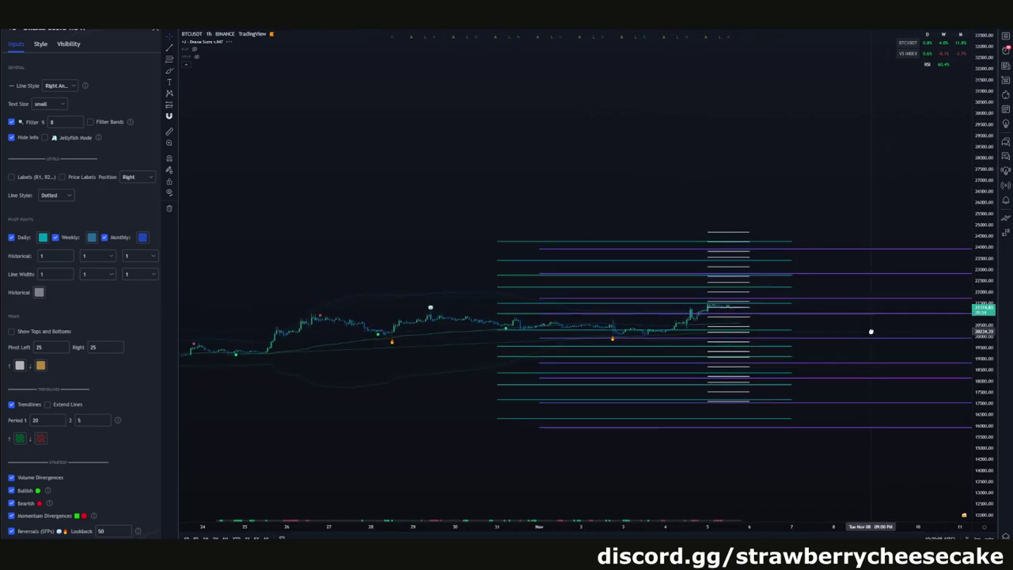
Examine the full set of unfiltered daily, weekly and monthly pivot levels above and below the current price.
left_click_drag(837, 304, 752, 210)
left_click_drag(983, 468, 984, 339)
left_click_drag(718, 68, 683, 176)
scroll(683, 176, "down", 4)
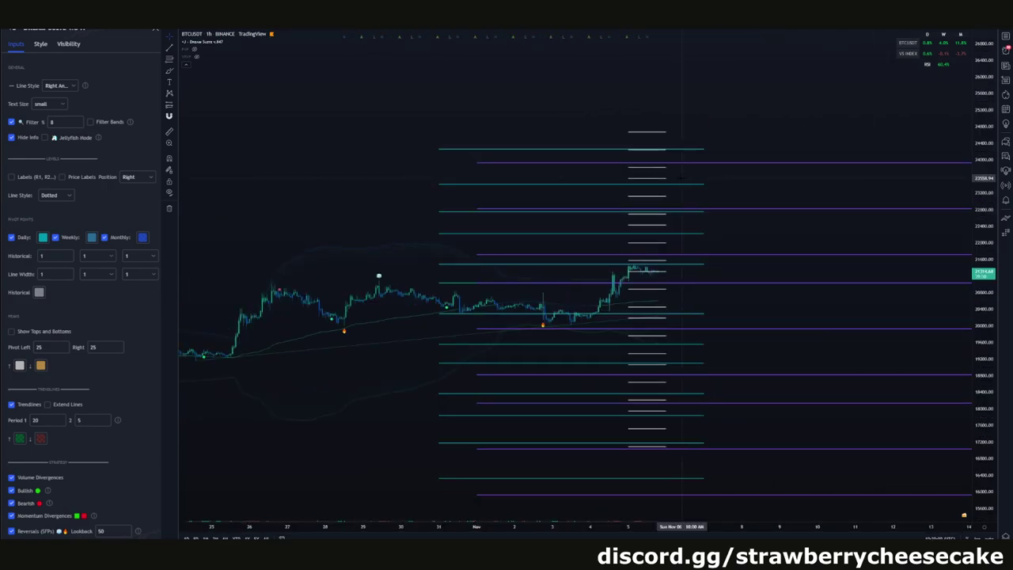
left_click_drag(626, 85, 537, 52)
scroll(743, 84, "up", 3)
scroll(608, 138, "down", 4)
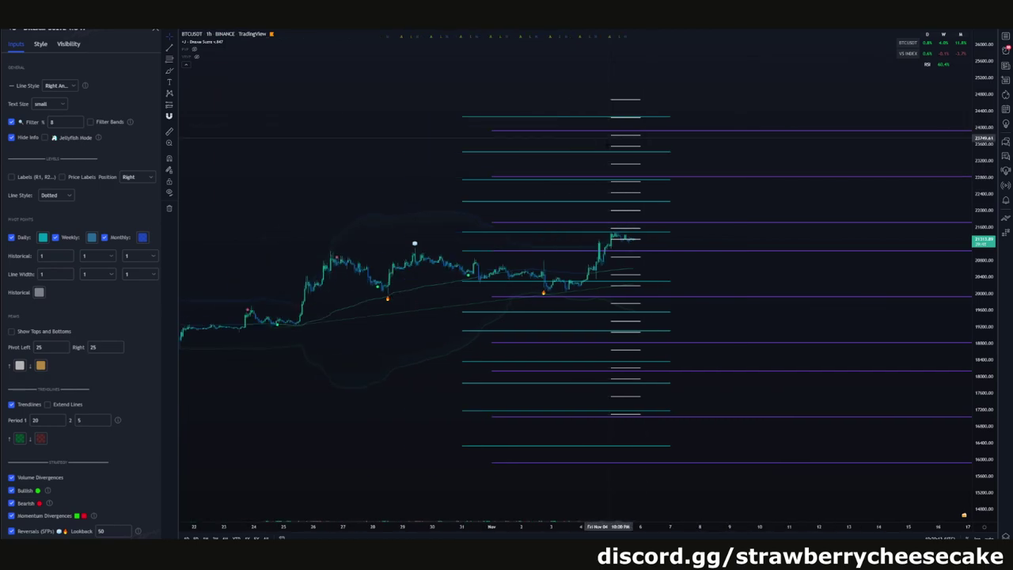
scroll(583, 212, "down", 4)
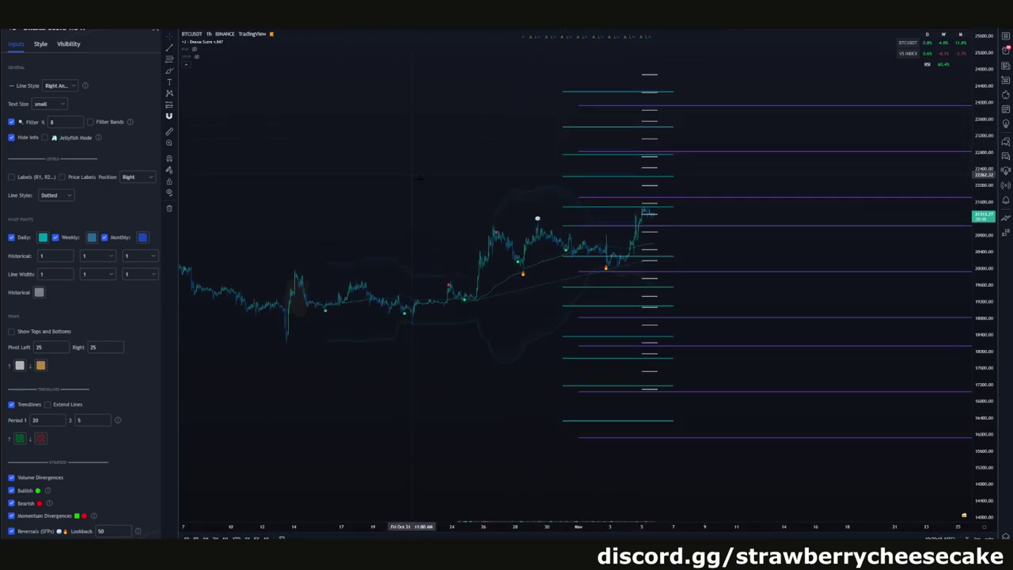
scroll(443, 168, "down", 3)
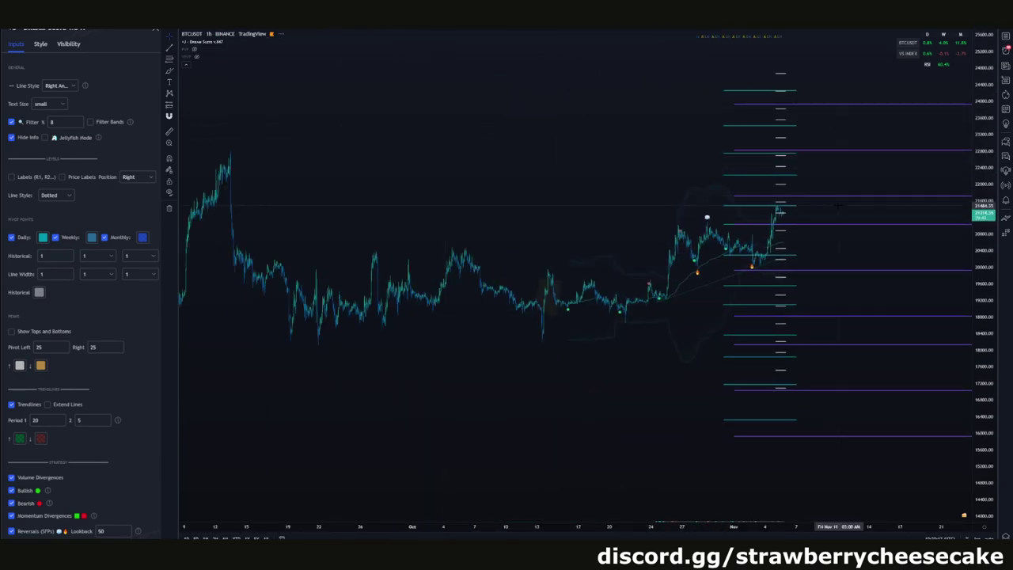
scroll(609, 273, "up", 3)
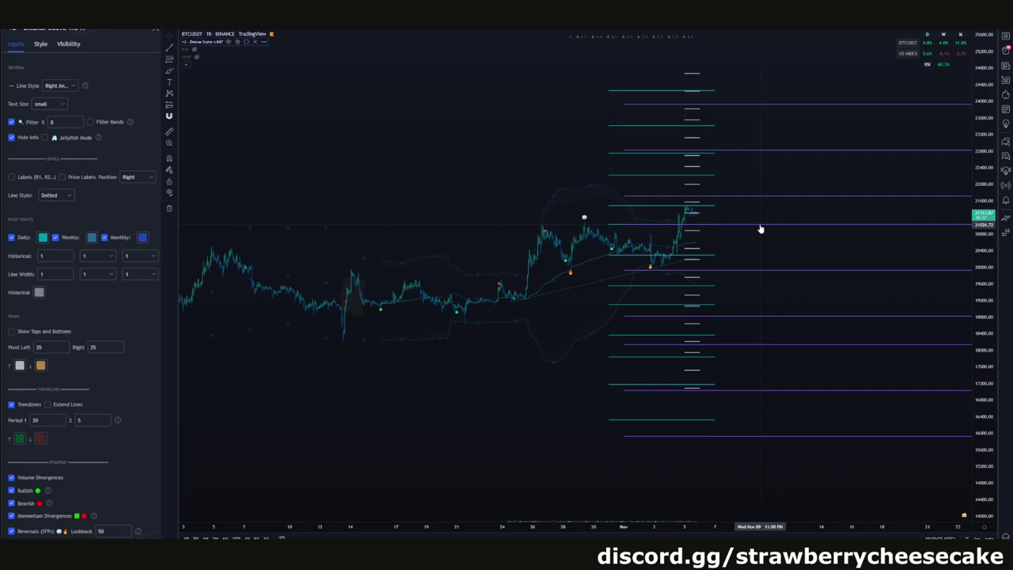
Turn the percentage filter back on in the Dream Suite inputs and set it to 6.
double_click(760, 227)
left_click_drag(601, 33, 326, 44)
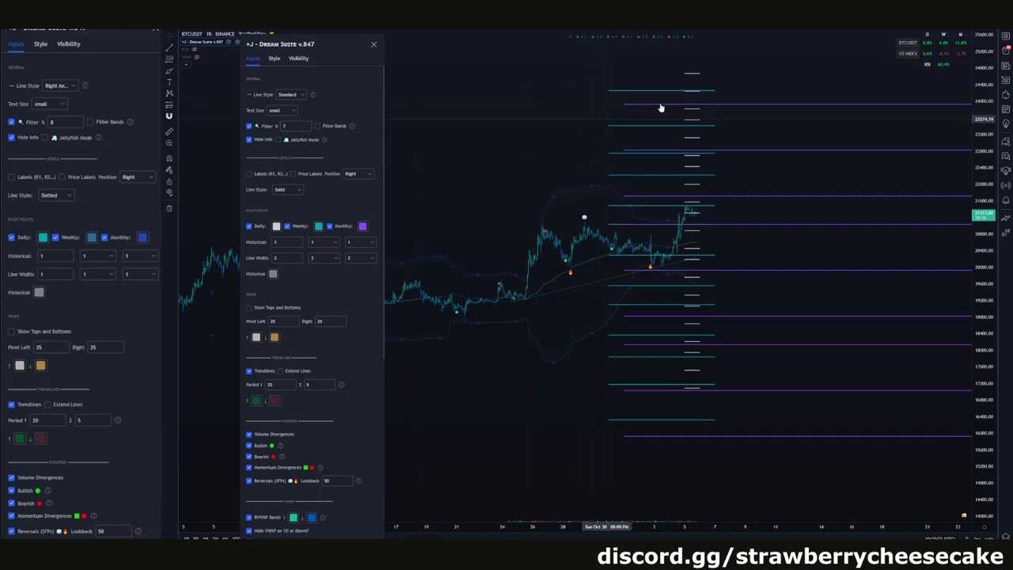
left_click(335, 111)
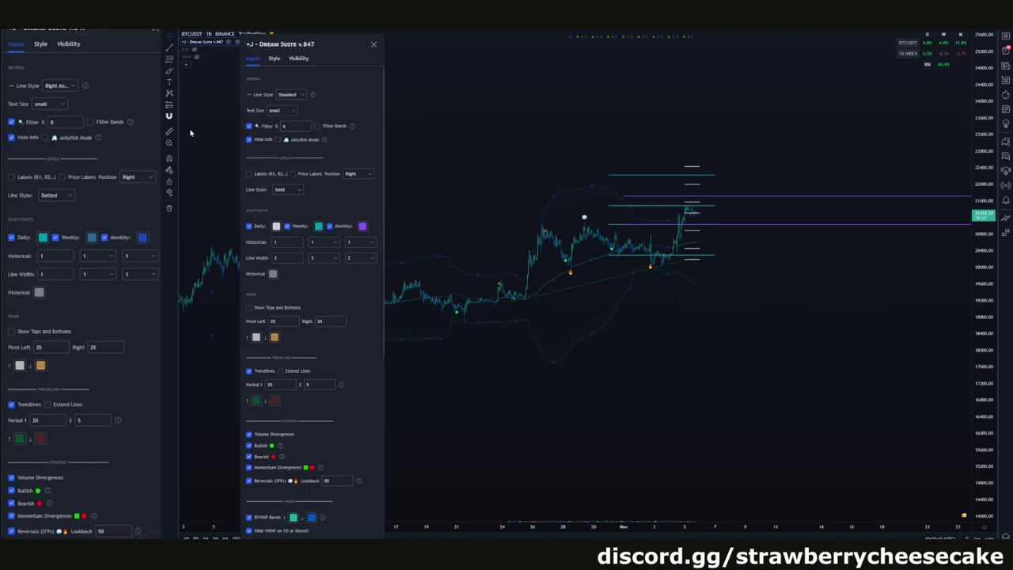
left_click_drag(341, 34, 341, 37)
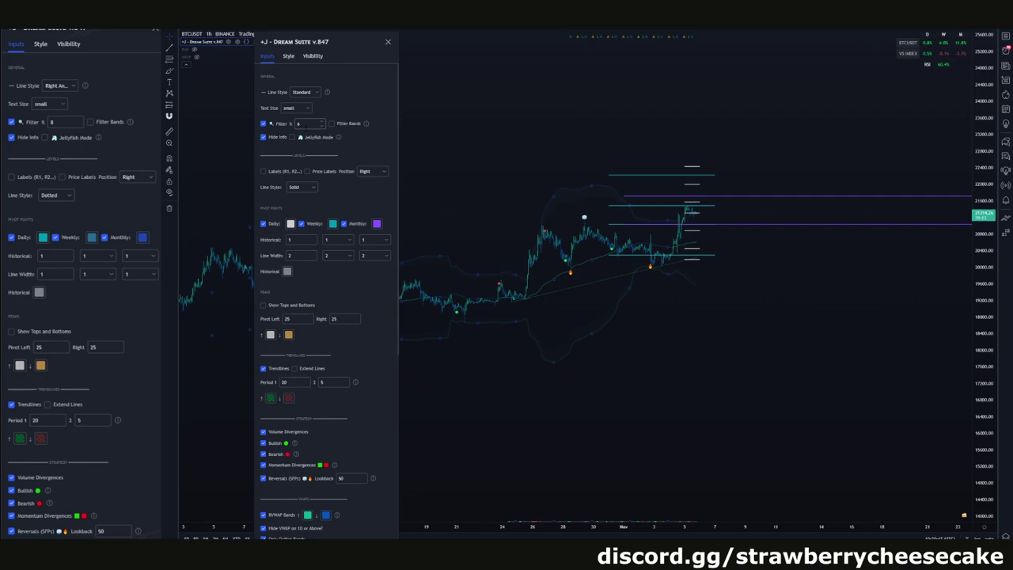
Set the general line style to Right Anchored and close the Dream Suite settings.
left_click(305, 92)
left_click(314, 117)
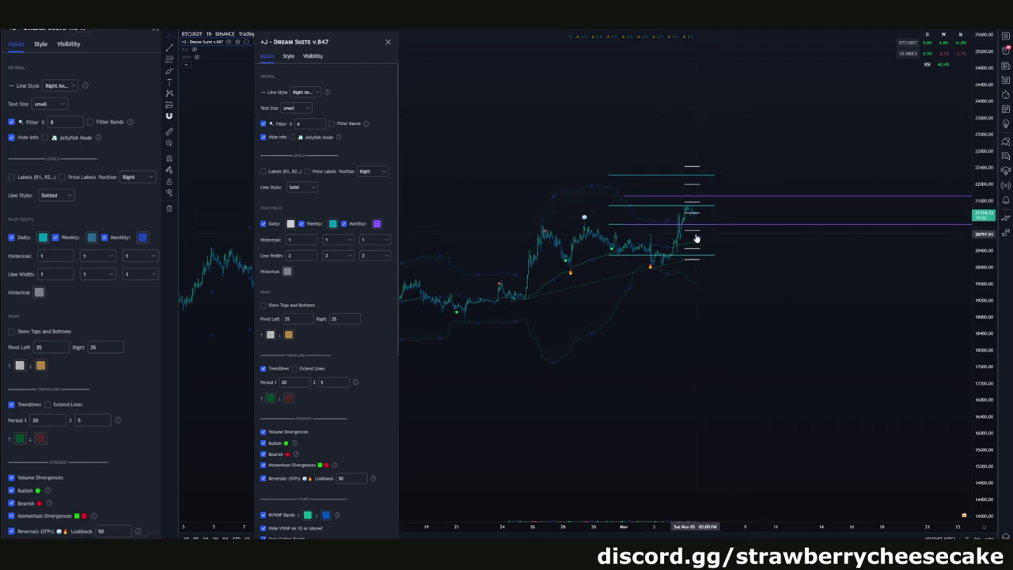
key("Escape")
left_click(455, 476)
Examine the filtered, right-anchored pivot levels against the longer BTCUSDT price history from August to early November.
scroll(522, 462, "down", 5)
left_click_drag(769, 435, 786, 432)
scroll(788, 432, "down", 3)
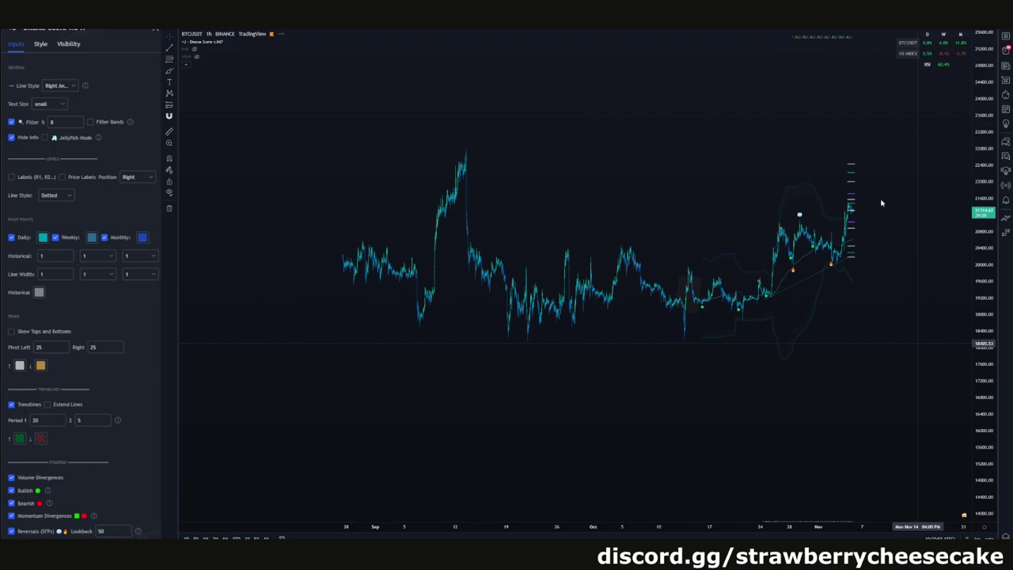
left_click_drag(984, 231, 987, 376)
left_click_drag(915, 146, 878, 183)
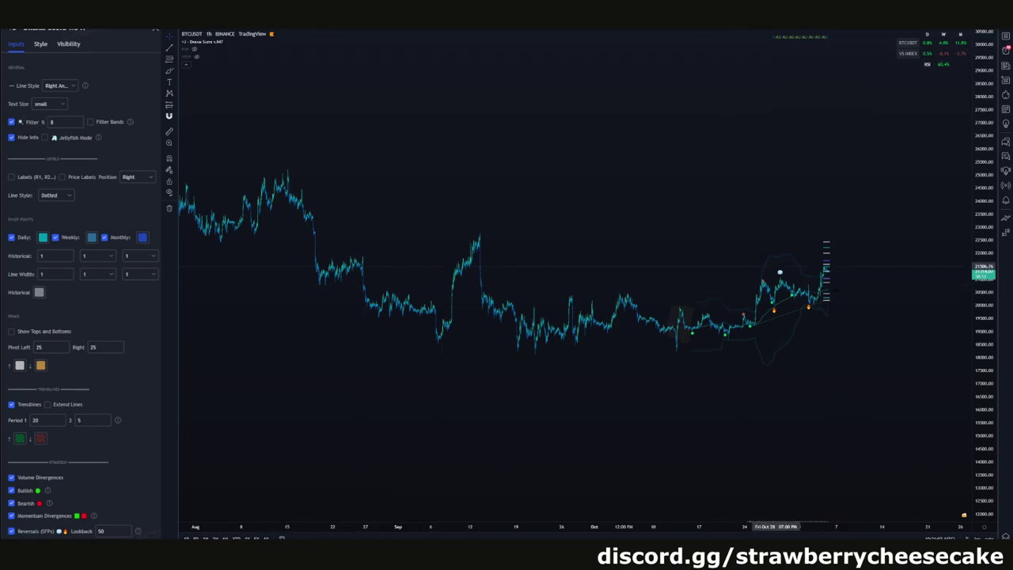
scroll(855, 158, "up", 2)
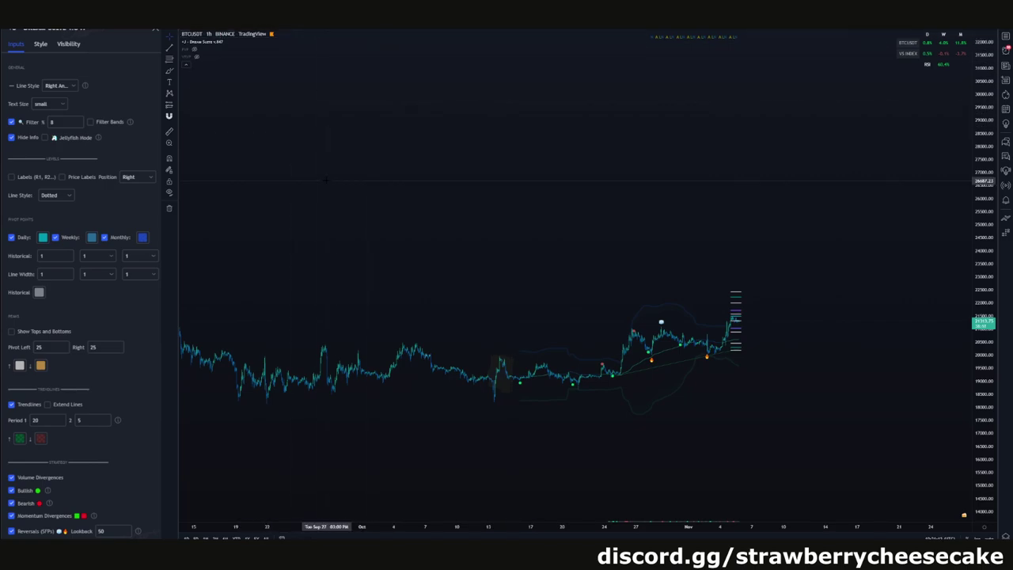
left_click_drag(326, 166, 333, 137)
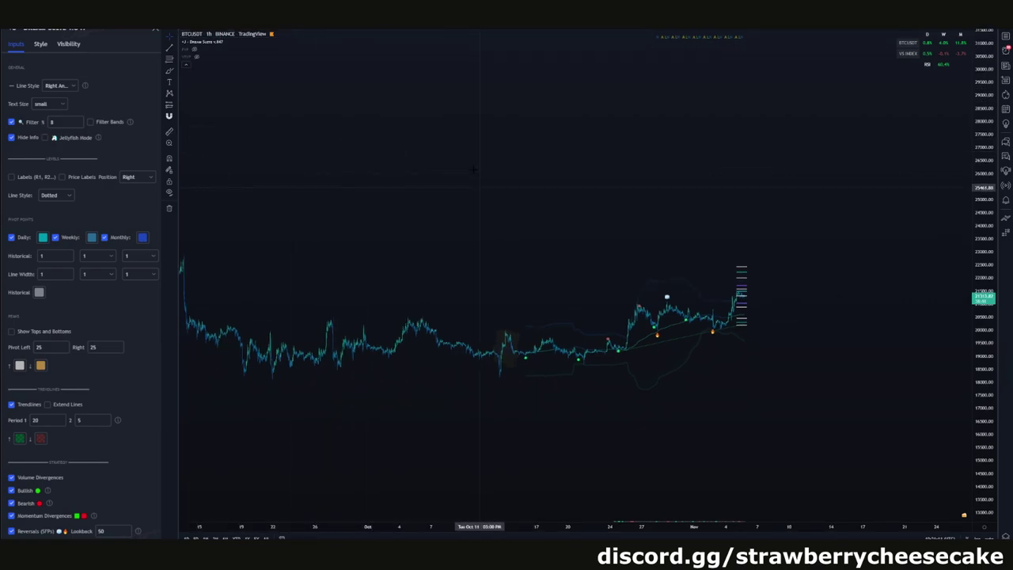
Open the Dream Suite settings and turn on the Hide Info option.
left_click_drag(480, 184, 474, 155)
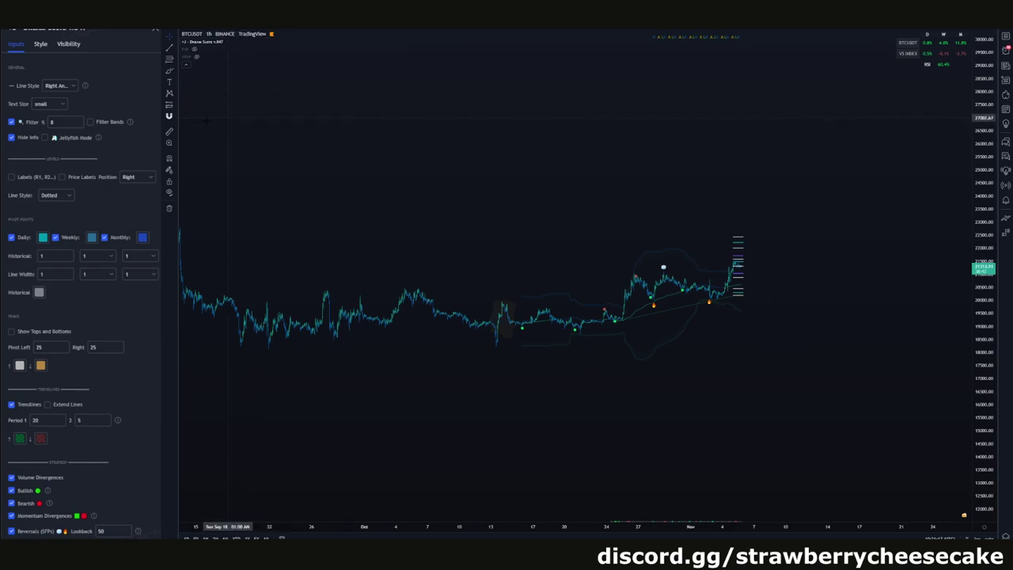
scroll(682, 223, "down", 3)
left_click_drag(983, 380, 981, 125)
scroll(736, 207, "up", 3)
scroll(730, 208, "up", 5)
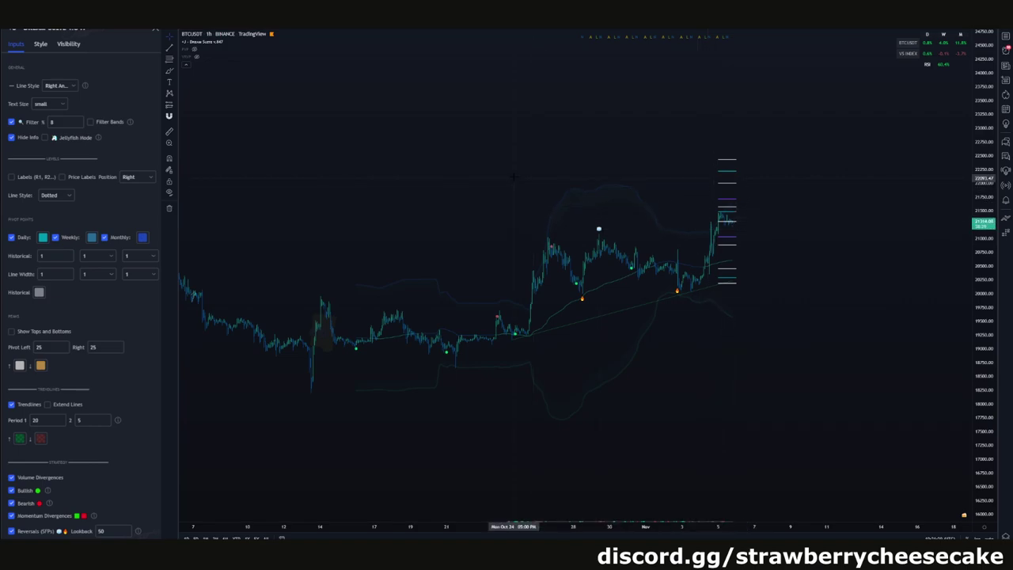
left_click_drag(514, 176, 535, 146)
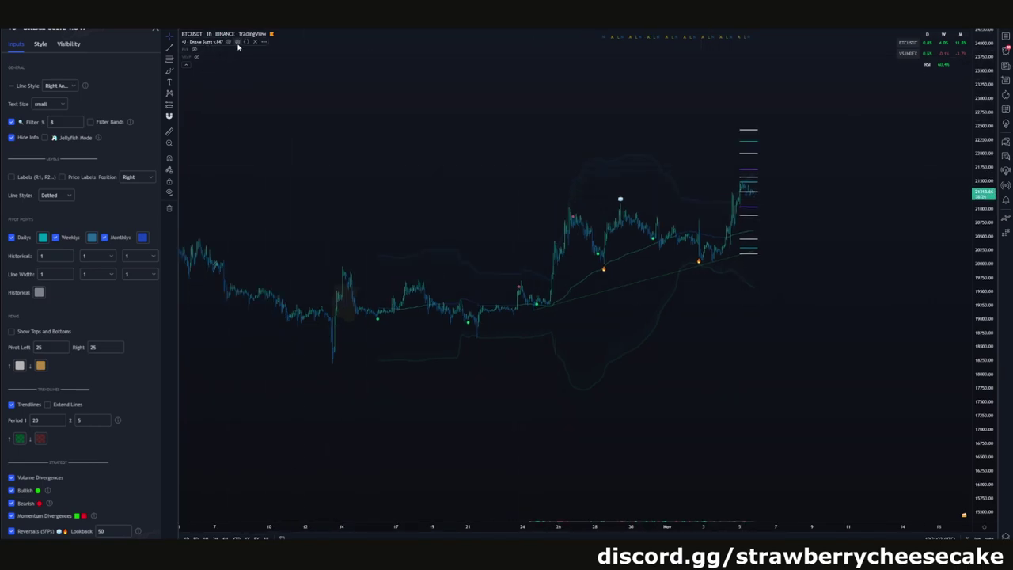
left_click(239, 43)
left_click_drag(567, 35, 276, 39)
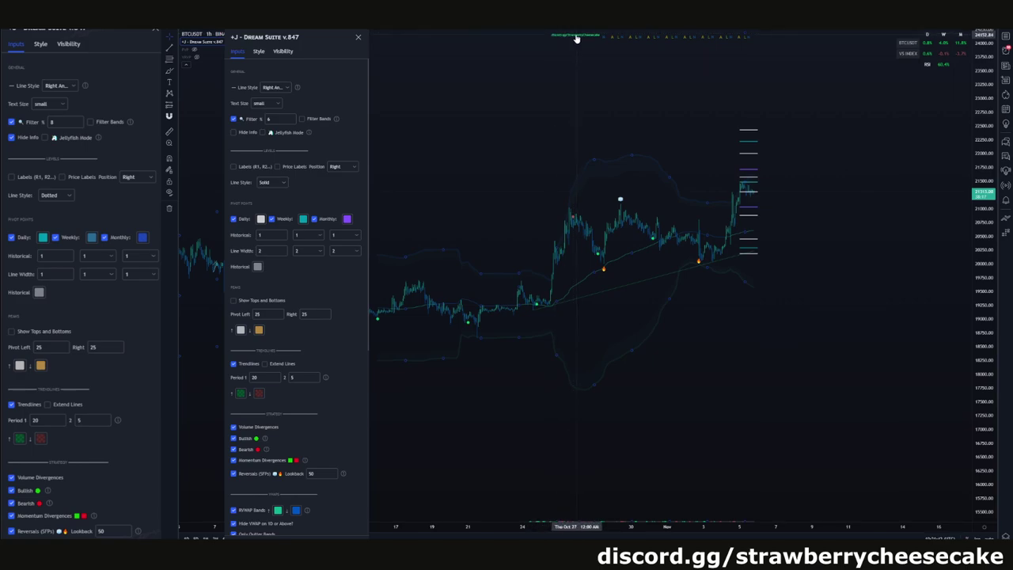
left_click(234, 132)
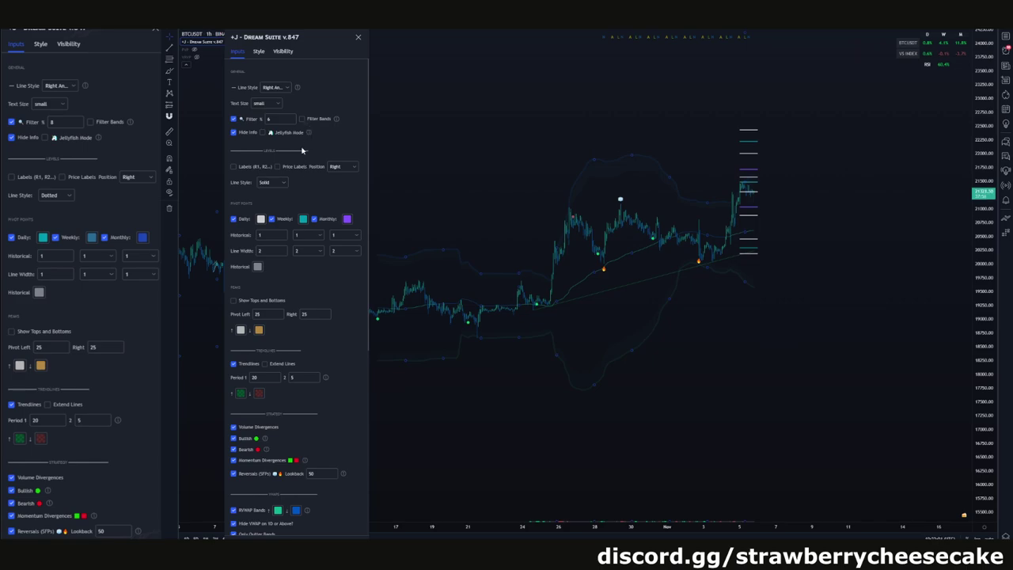
Turn on the R1, R2 level labels and set the Dream Suite text size to normal.
mouse_move(337, 121)
mouse_move(298, 90)
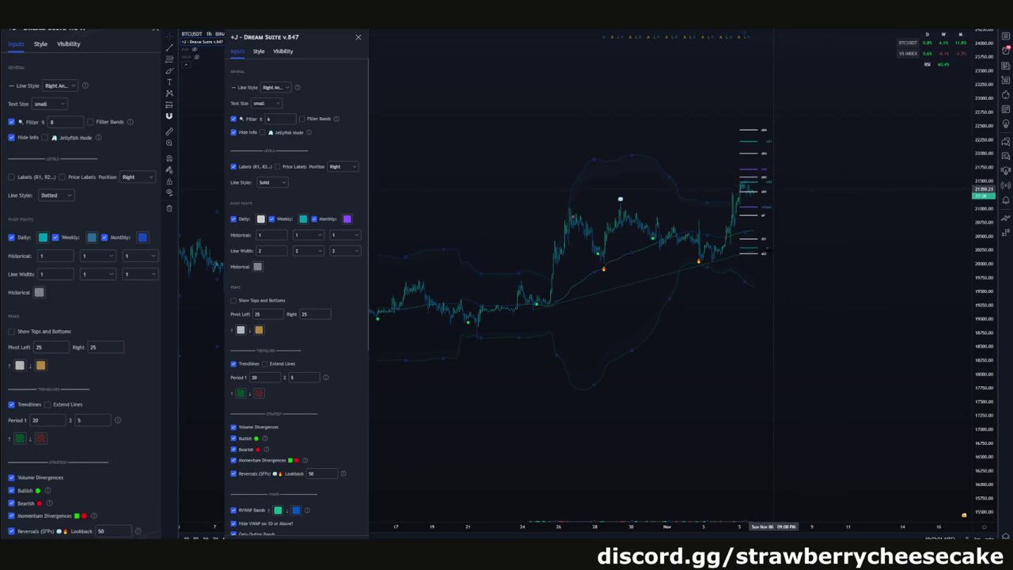
scroll(765, 234, "up", 2)
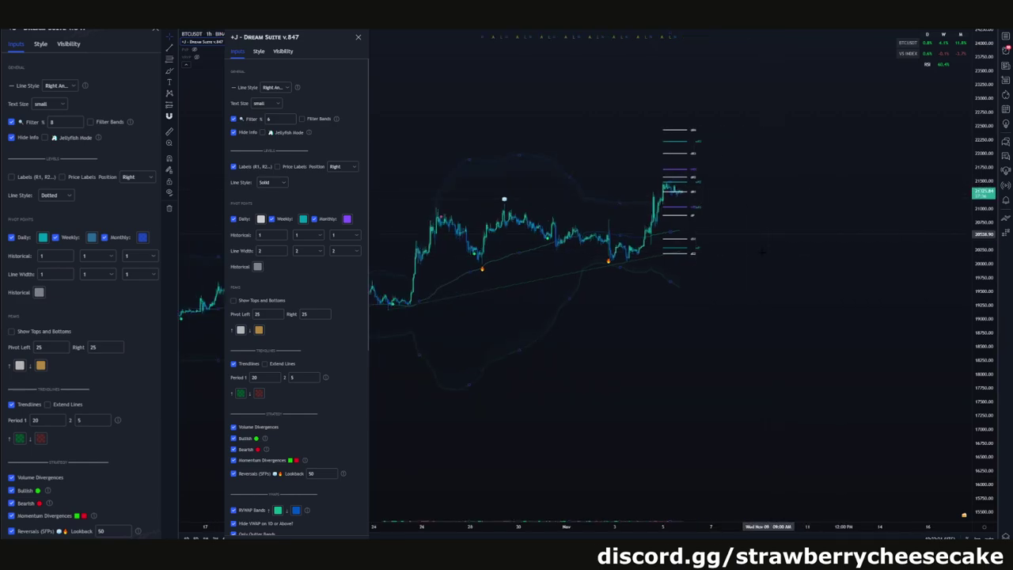
scroll(762, 250, "up", 3)
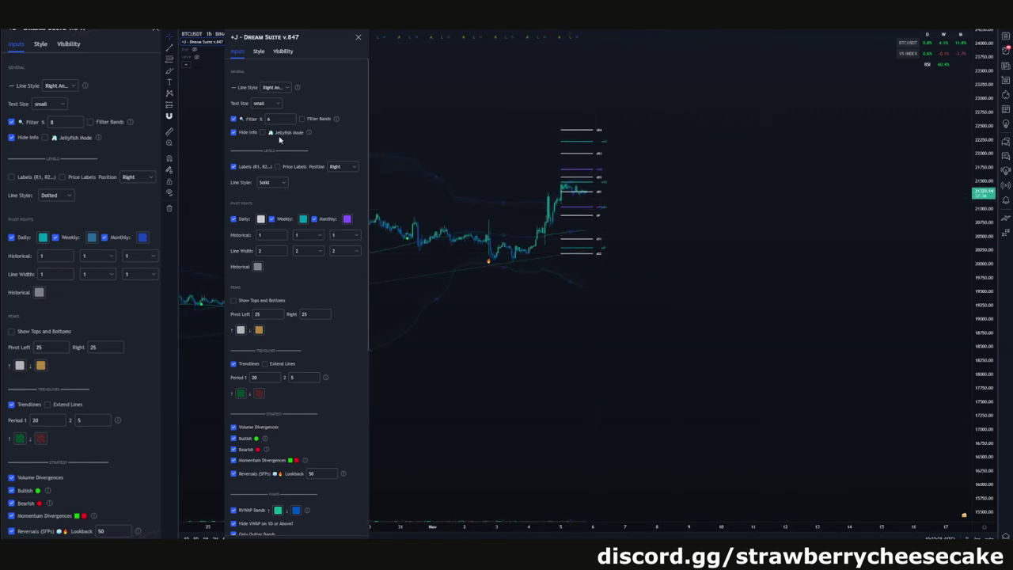
left_click(261, 103)
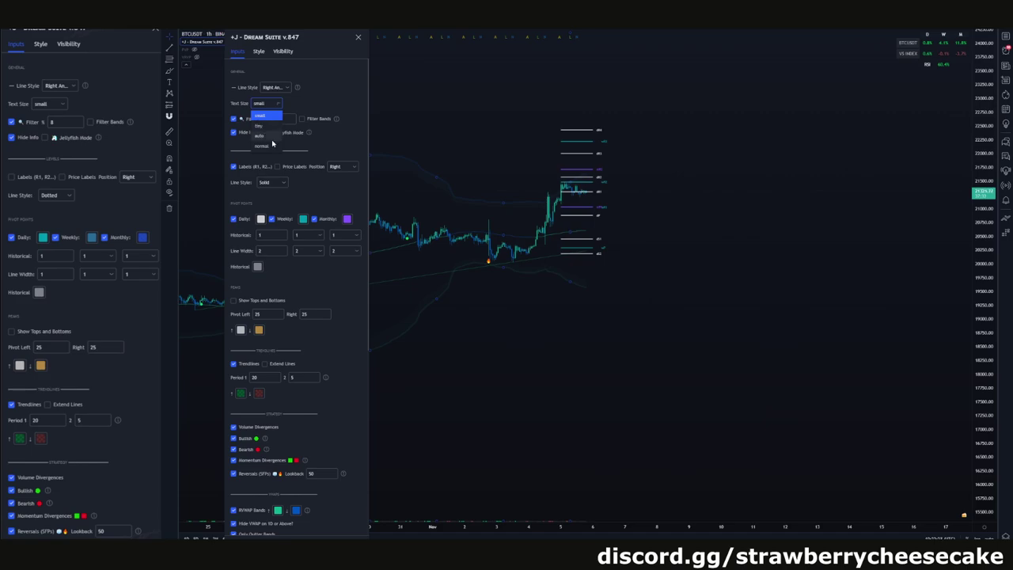
left_click(261, 146)
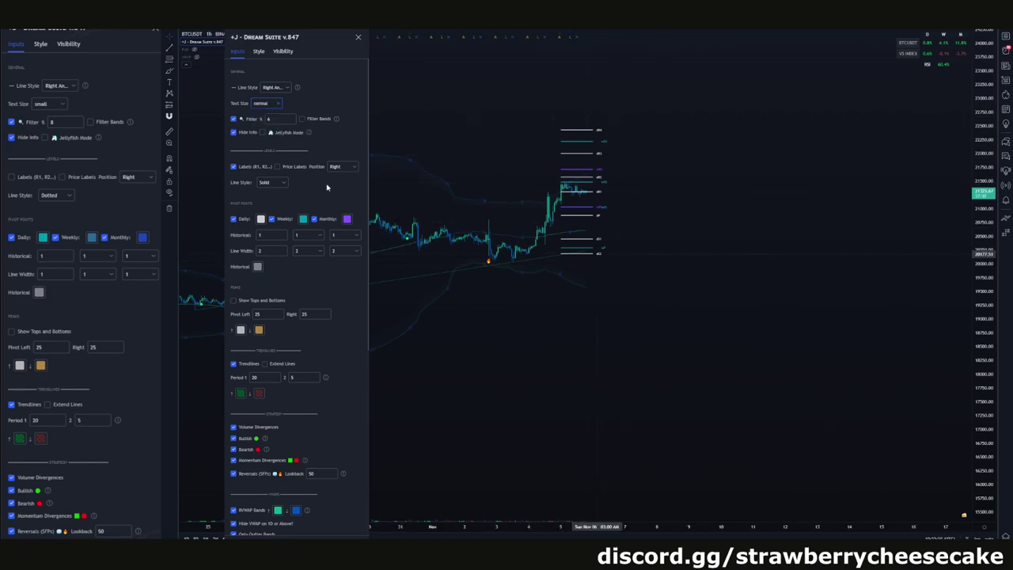
left_click_drag(310, 38, 297, 34)
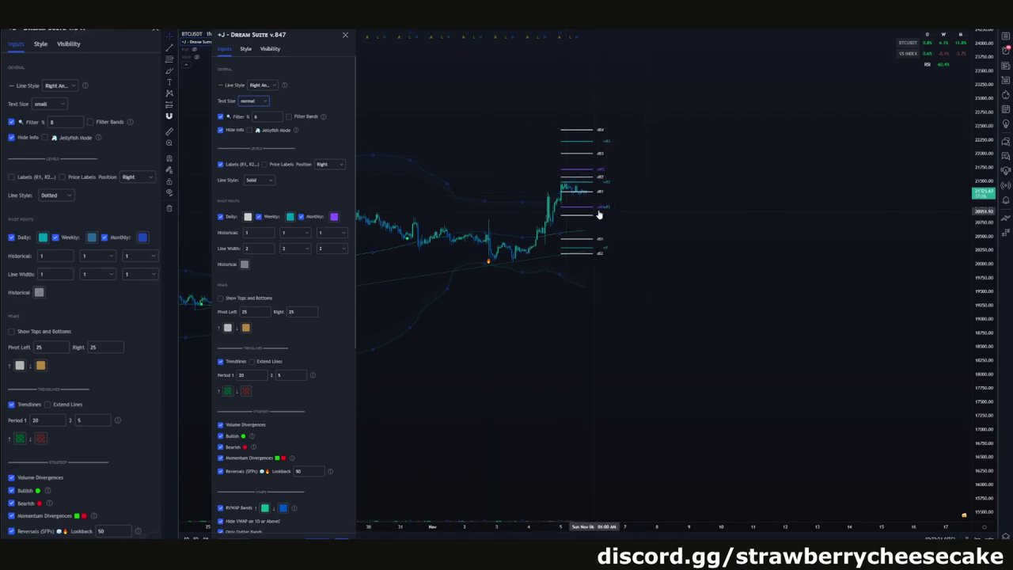
Replace the R1, R2 level labels with price labels, keeping normal text size and the Right label position.
left_click(244, 102)
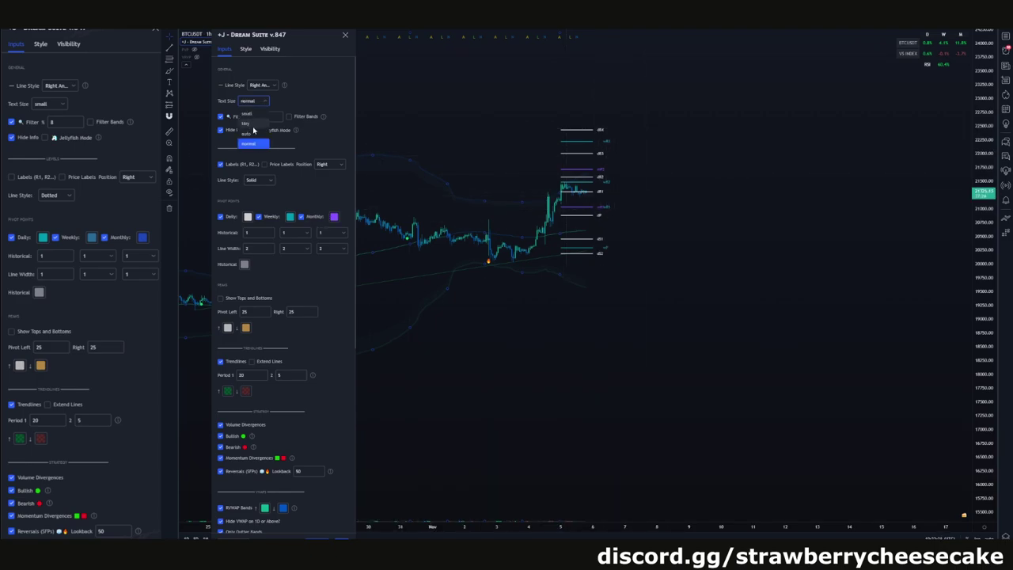
left_click(250, 131)
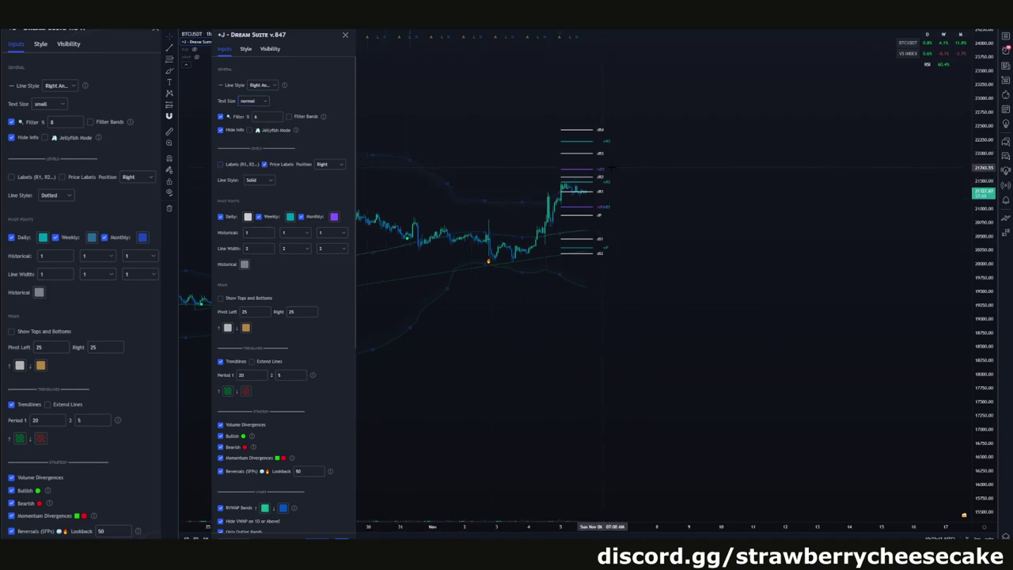
left_click(328, 165)
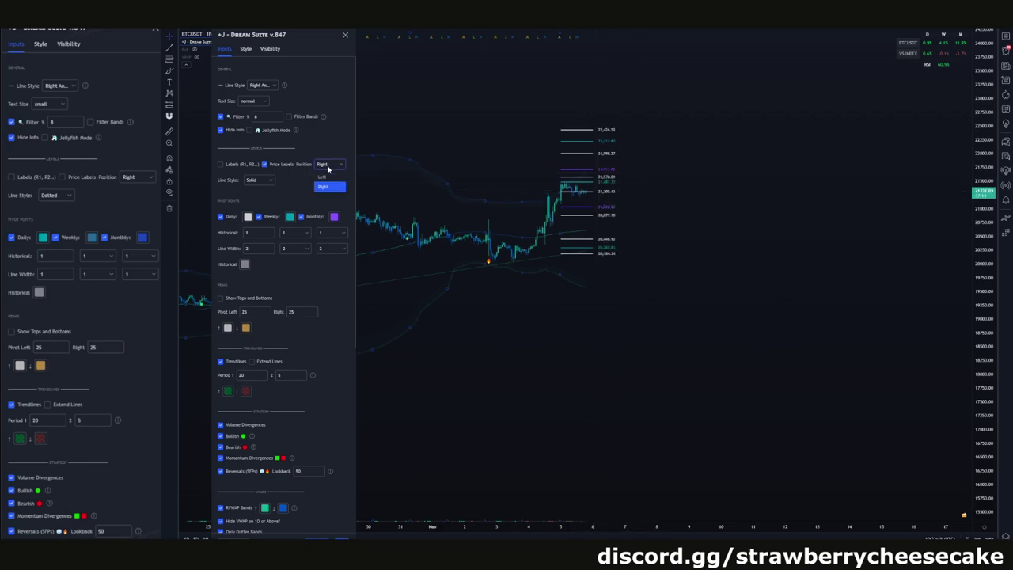
left_click(305, 161)
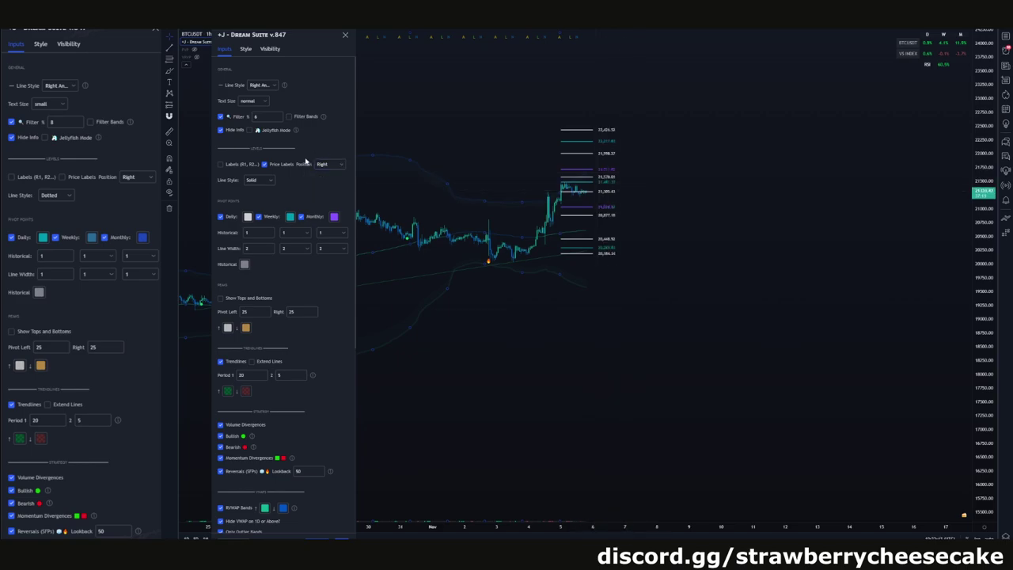
Set the line style of the pivot levels to Dotted.
left_click(263, 181)
left_click(263, 181)
left_click(265, 181)
left_click(264, 181)
left_click(269, 182)
left_click(269, 182)
left_click(267, 182)
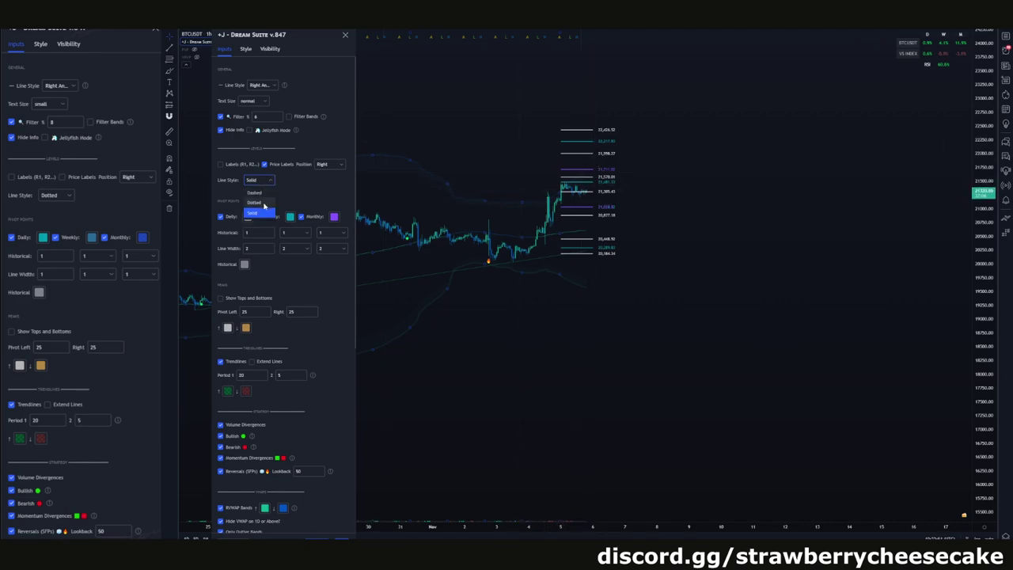
left_click(254, 203)
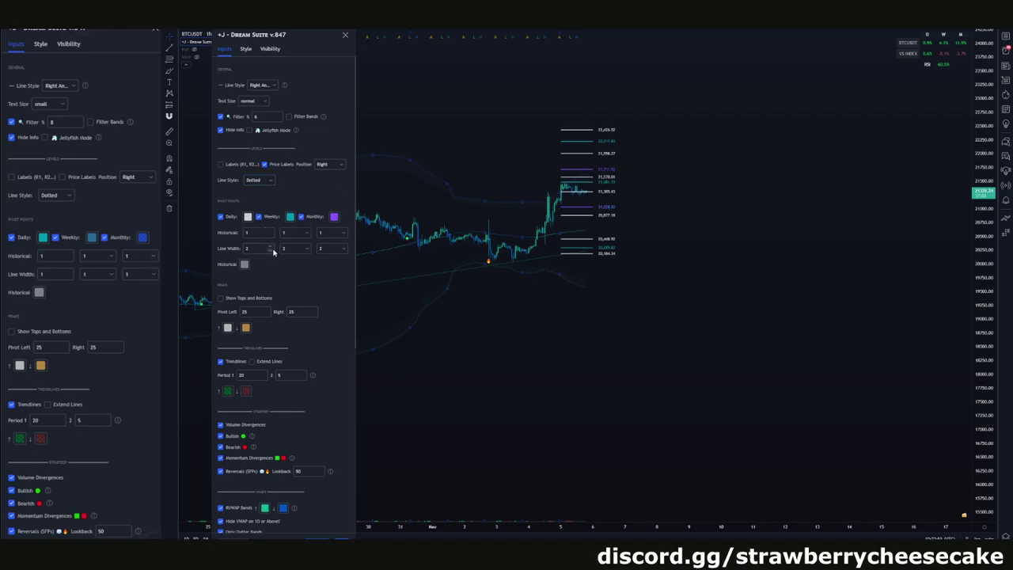
Set the daily, weekly and monthly line widths to 1, enable Show Tops and Bottoms, and close the settings.
left_click(306, 250)
left_click(291, 270)
left_click(330, 249)
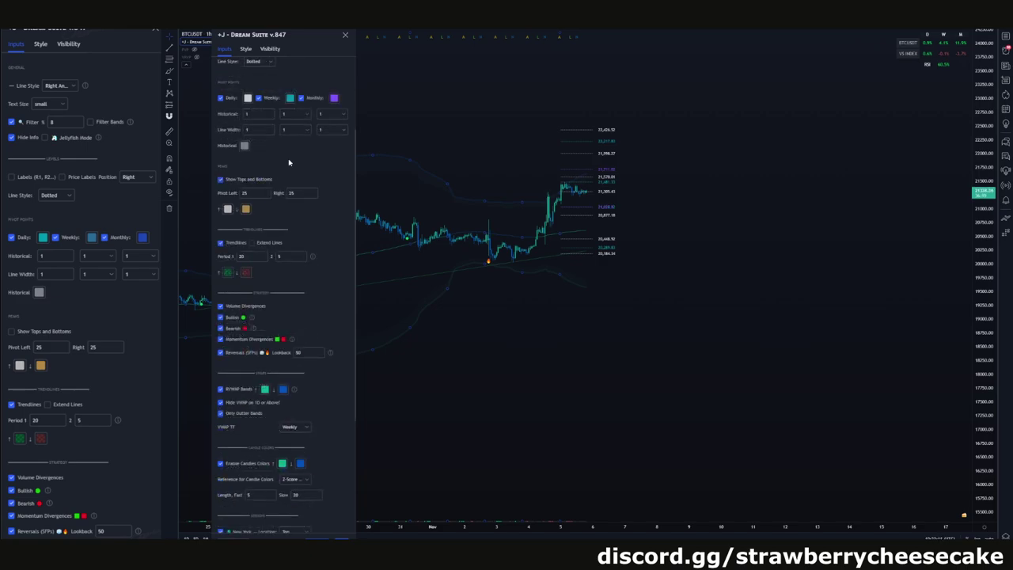
left_click_drag(294, 49, 838, 97)
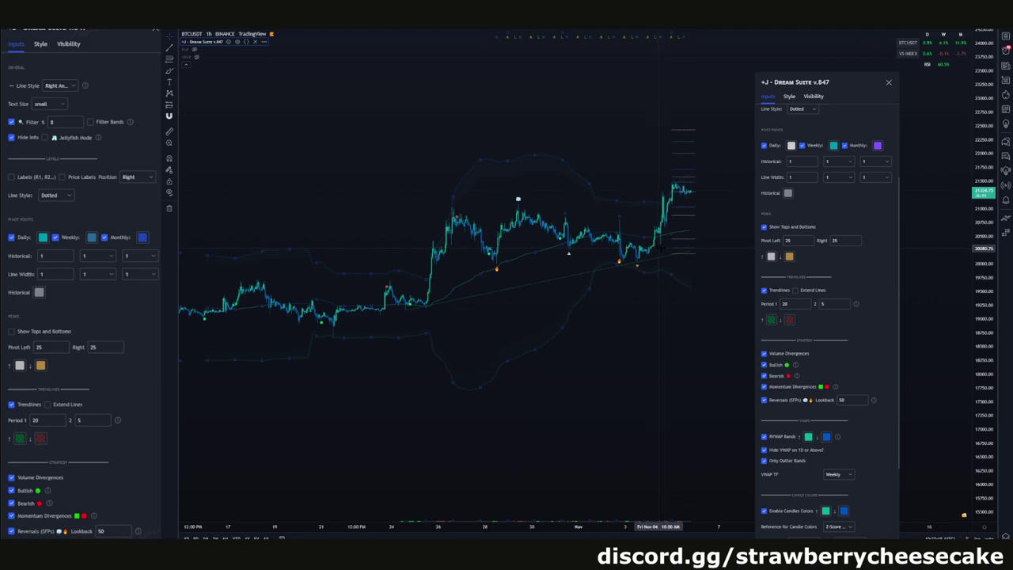
left_click_drag(844, 72, 843, 31)
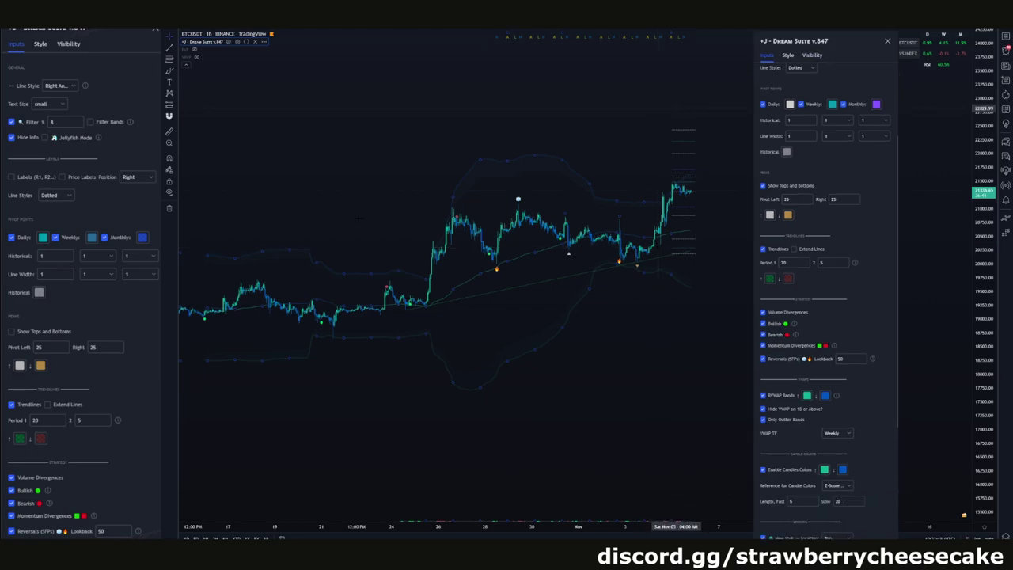
left_click(887, 41)
Examine the top and bottom markers on the 1-hour BTCUSDT candles from late October to early November.
left_click_drag(591, 378, 515, 418)
scroll(515, 417, "up", 5)
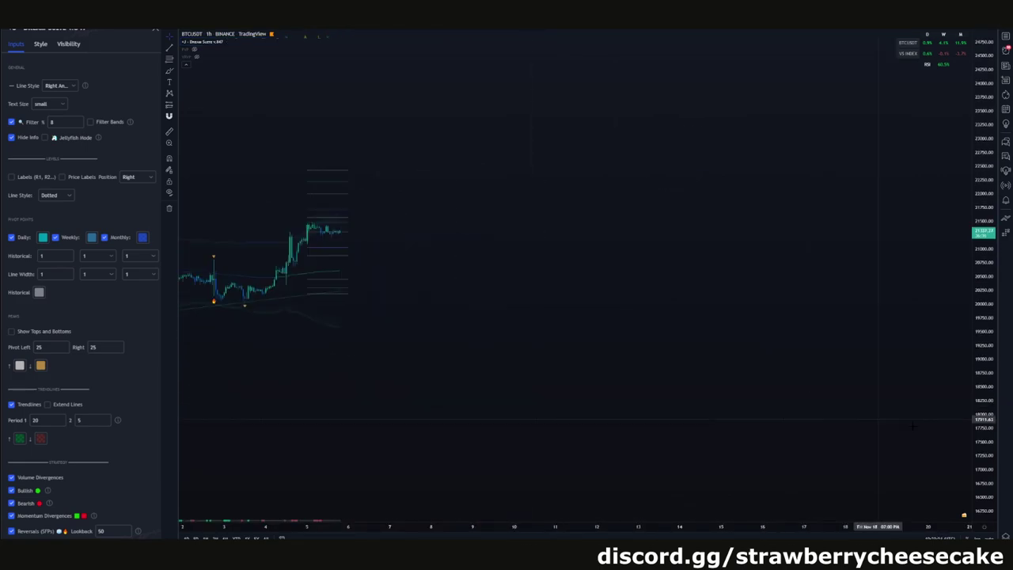
left_click_drag(983, 459, 983, 152)
left_click_drag(340, 369, 699, 346)
scroll(700, 346, "up", 3)
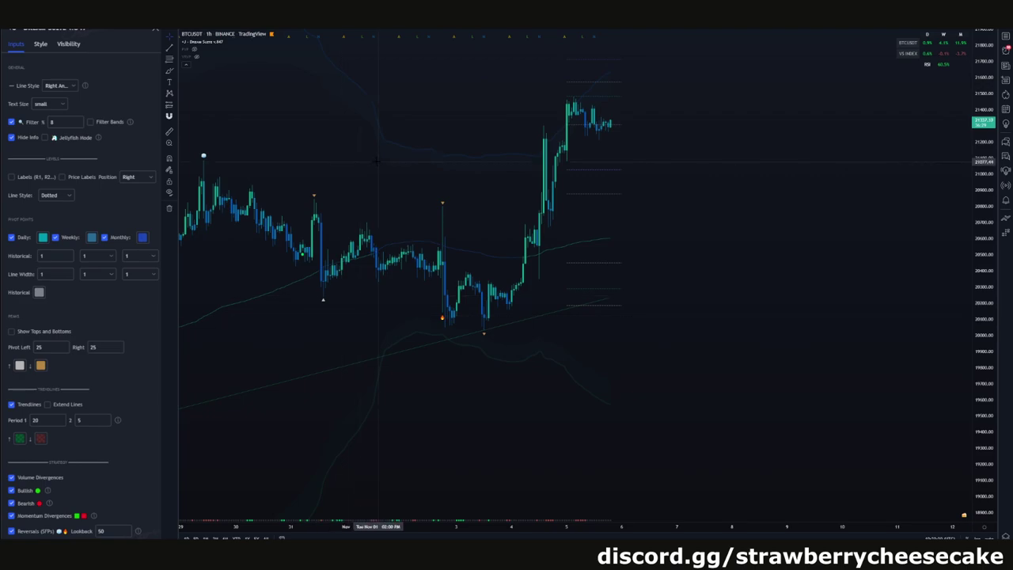
left_click_drag(377, 161, 378, 193)
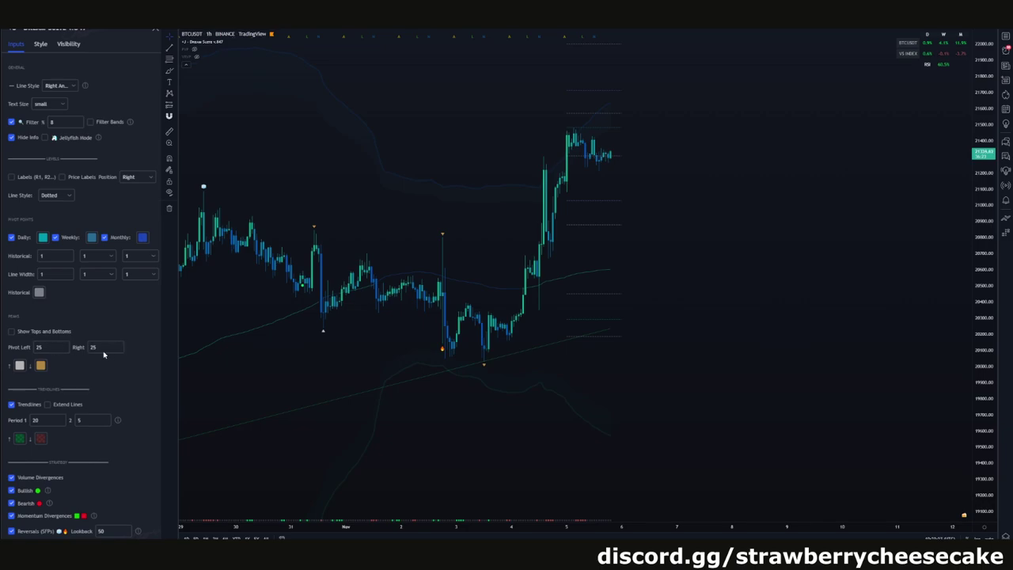
scroll(378, 172, "down", 2)
left_click_drag(433, 175, 457, 161)
scroll(457, 160, "up", 1)
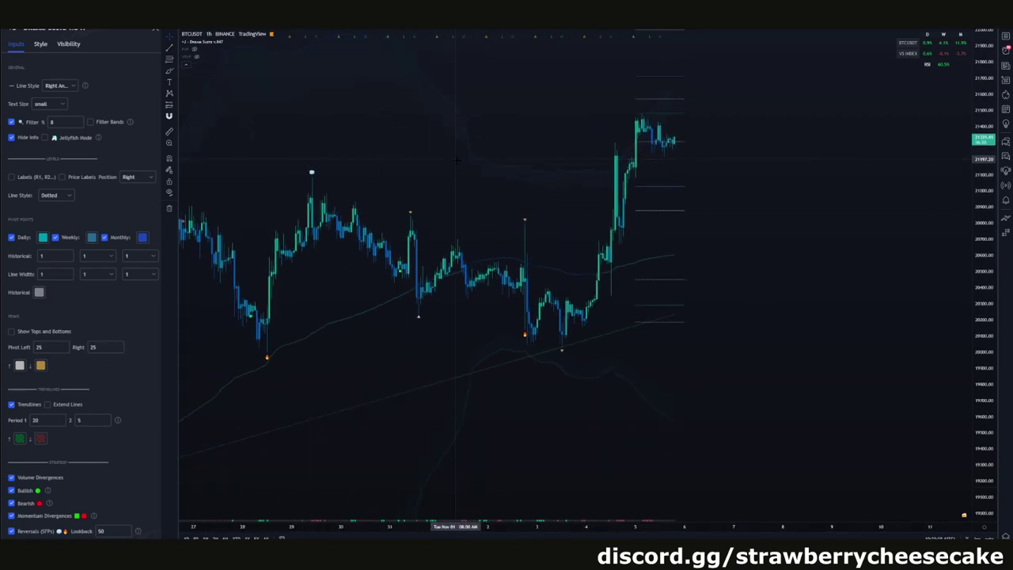
scroll(451, 154, "up", 2)
Switch the chart to the 30-minute timeframe and inspect the top and bottom markers around November 2.
left_click(283, 17)
scroll(323, 231, "down", 6)
left_click_drag(437, 180, 519, 188)
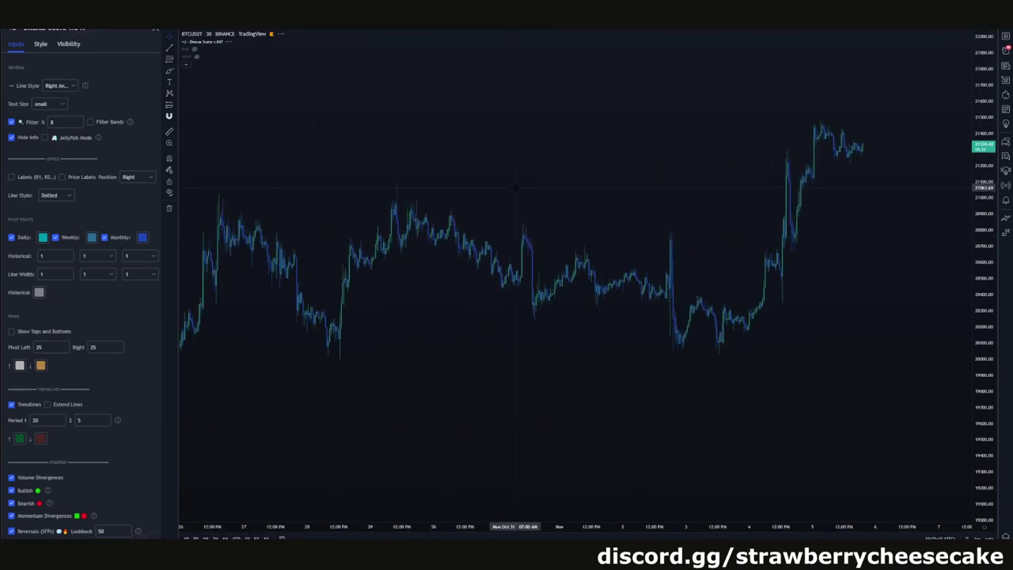
scroll(526, 185, "up", 3)
scroll(594, 164, "up", 3)
left_click_drag(442, 226, 361, 285)
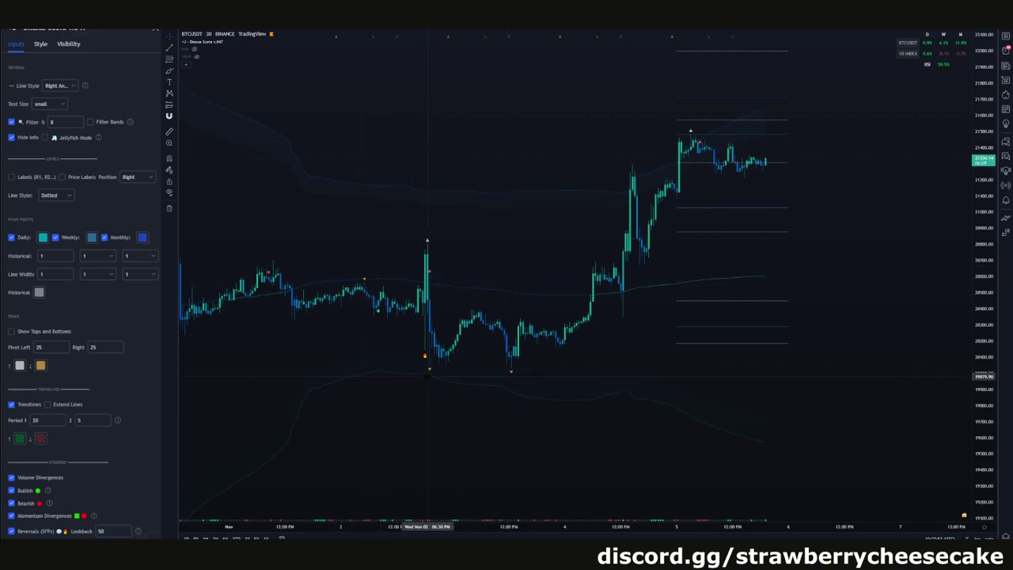
left_click_drag(416, 366, 540, 380)
Examine the automatic trendlines around the latest price action on the 5-minute BTCUSDT chart.
scroll(482, 382, "up", 3)
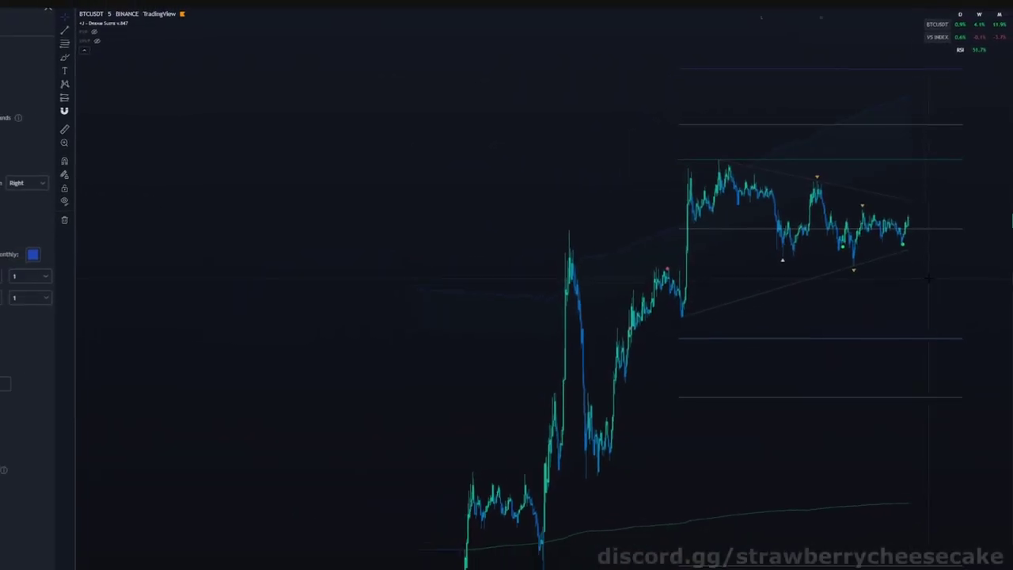
scroll(929, 284, "down", 1)
scroll(924, 302, "up", 5)
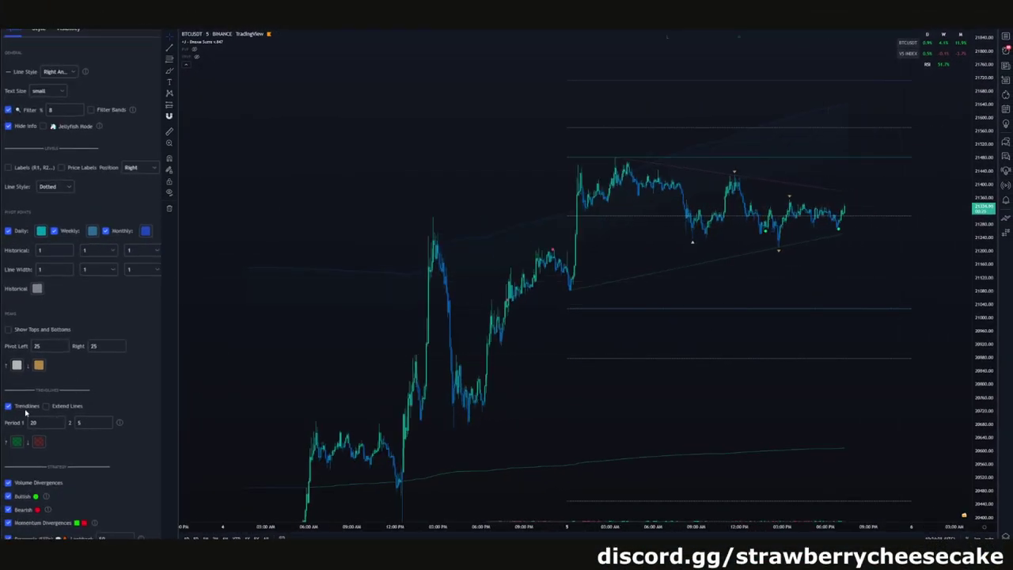
scroll(902, 227, "down", 5)
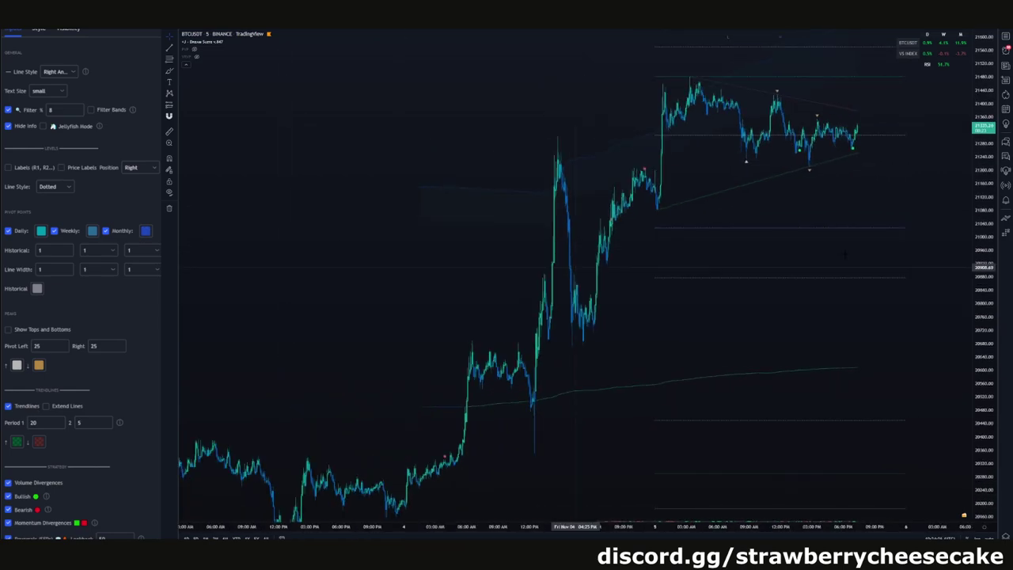
scroll(882, 378, "up", 5)
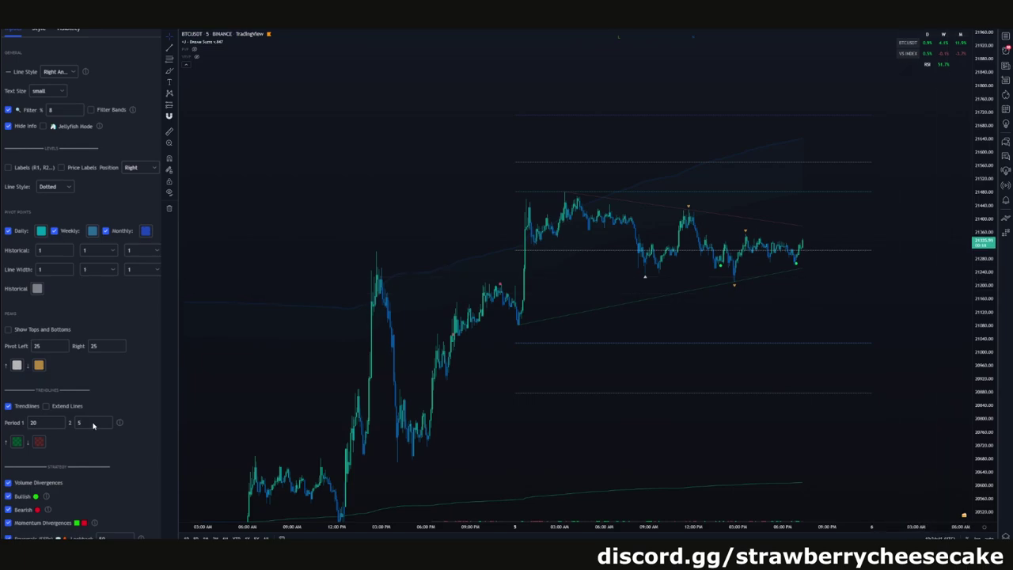
scroll(831, 355, "down", 4)
scroll(985, 351, "up", 4)
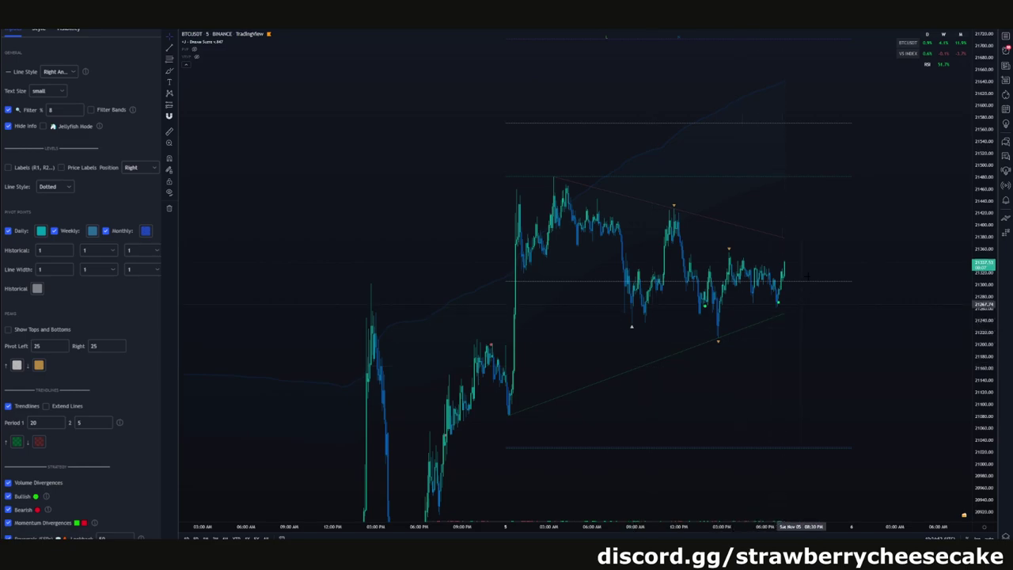
scroll(376, 204, "down", 1)
scroll(375, 204, "down", 2)
Switch the chart to the 15-minute timeframe and inspect the trendline beneath the early November price rise.
type("15")
key("Return")
left_click_drag(983, 158, 983, 459)
scroll(942, 431, "down", 4)
left_click_drag(898, 416, 815, 295)
scroll(815, 296, "down", 2)
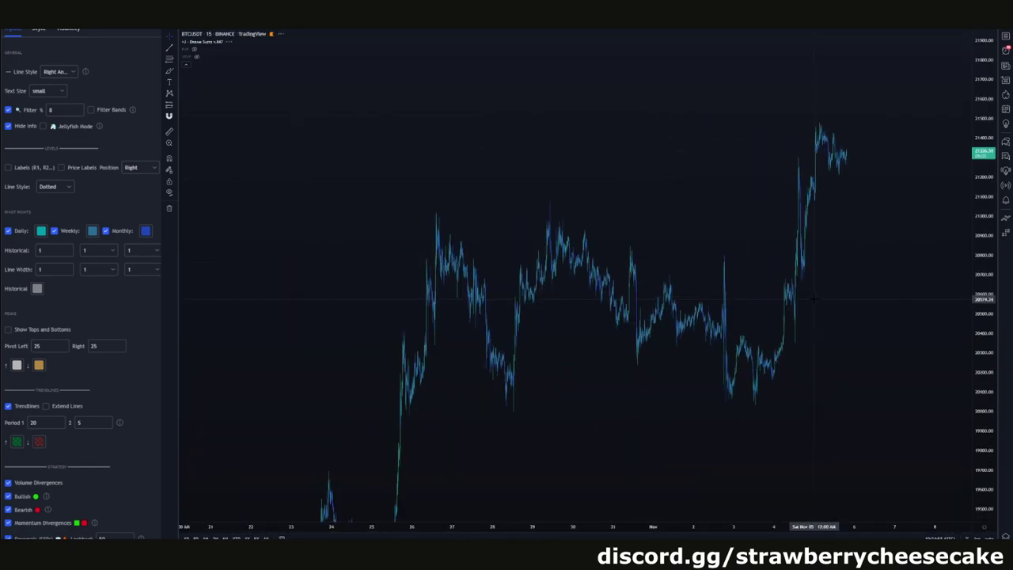
left_click_drag(978, 273, 960, 394)
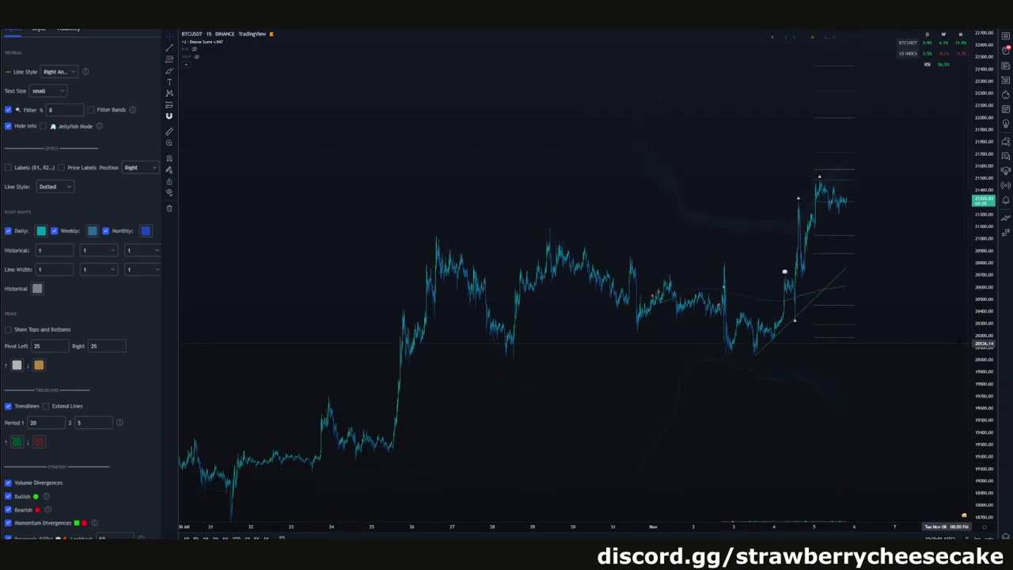
scroll(856, 335, "up", 2)
scroll(853, 333, "up", 2)
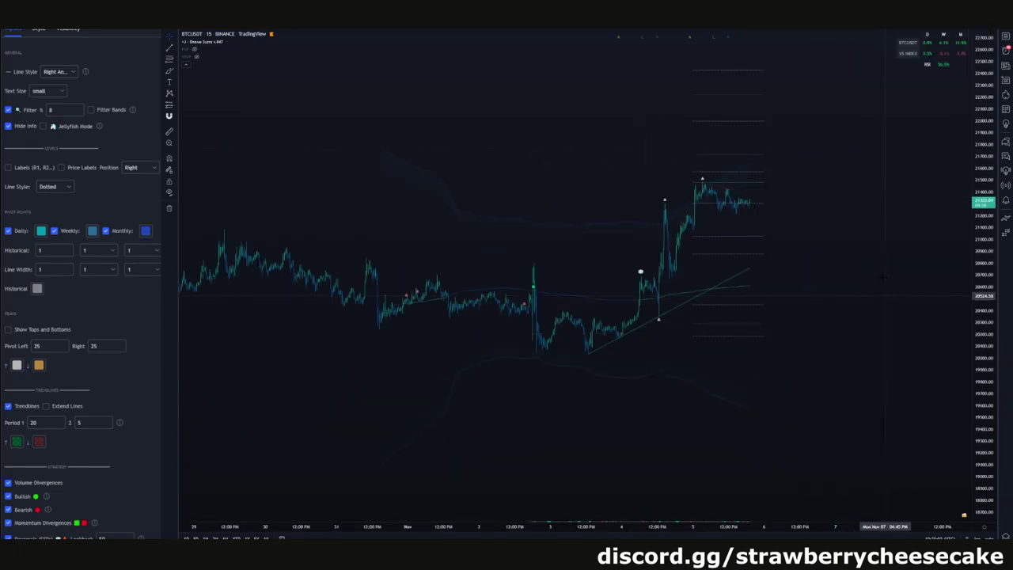
scroll(852, 364, "up", 2)
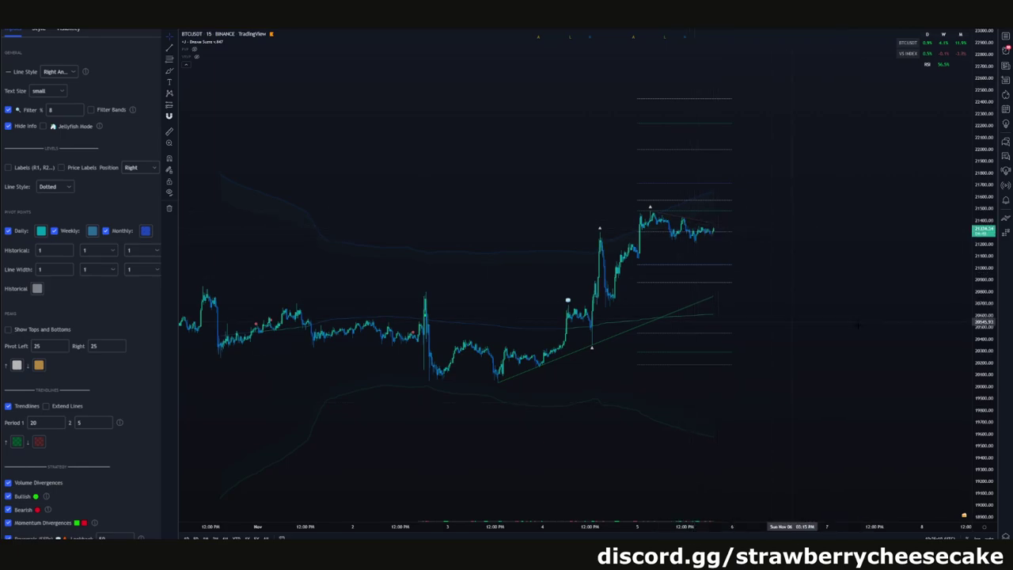
Turn on Extend Lines for the trendlines in the Dream Suite settings and apply the change.
left_click_drag(770, 320, 900, 318)
scroll(900, 318, "down", 2)
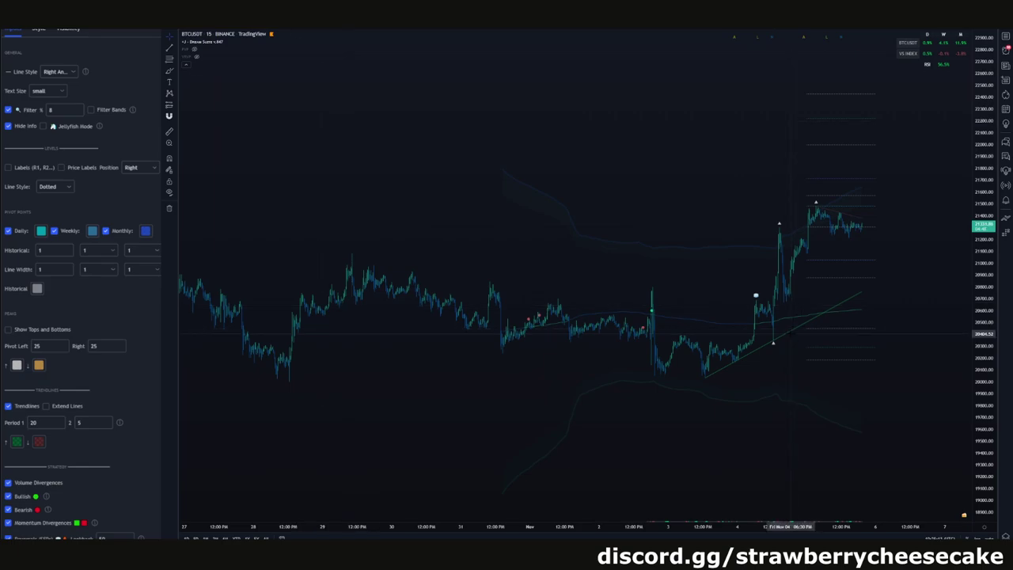
double_click(788, 338)
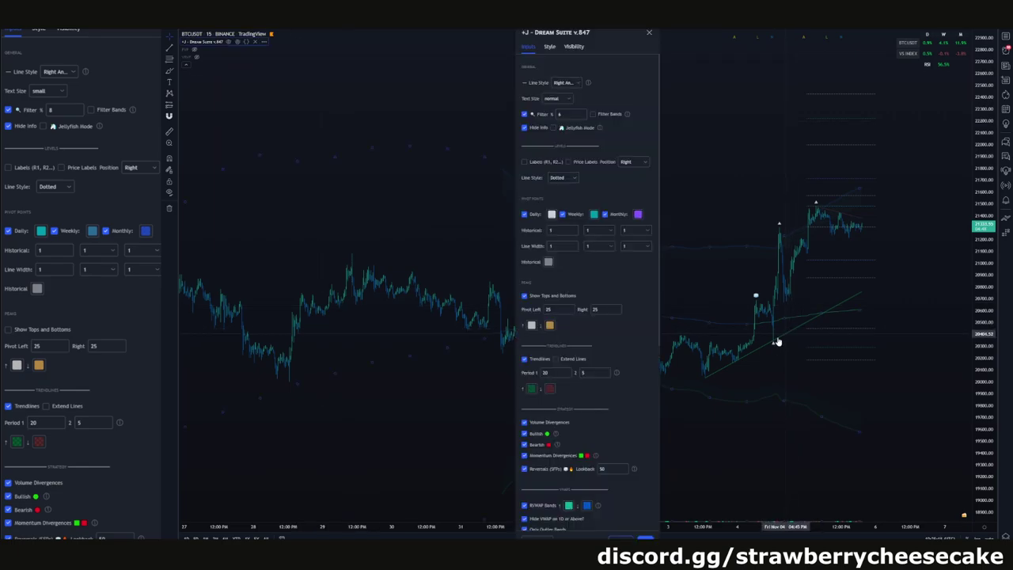
scroll(566, 311, "down", 1)
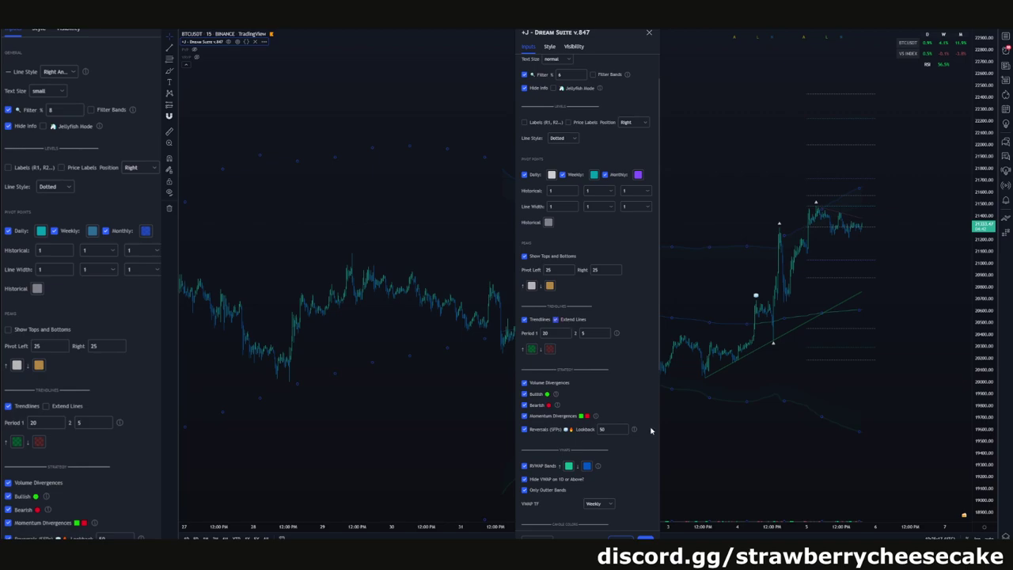
left_click(644, 538)
Switch the chart to the 1-hour timeframe and inspect the extended trendline beneath the October to early November price.
scroll(352, 349, "down", 2)
left_click_drag(351, 348, 374, 374)
left_click_drag(983, 194, 983, 392)
left_click(298, 29)
scroll(673, 238, "down", 5)
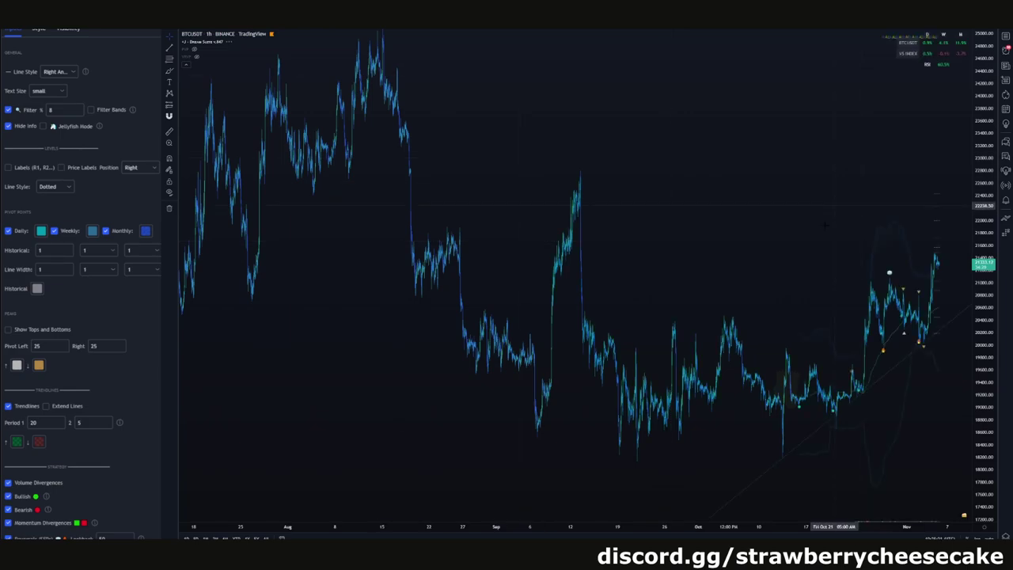
left_click_drag(822, 231, 761, 99)
scroll(750, 155, "up", 4)
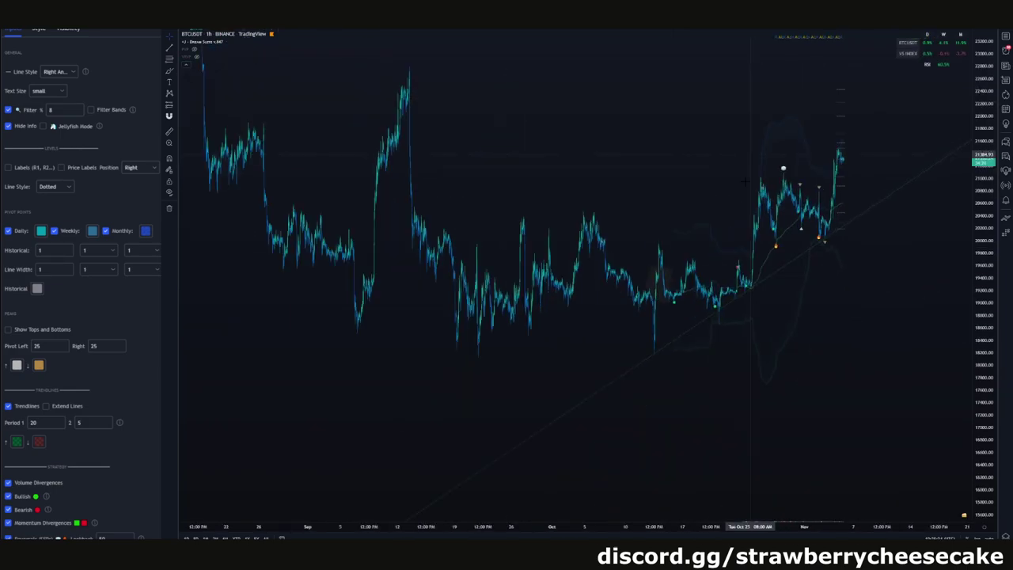
scroll(746, 182, "up", 2)
left_click_drag(657, 183, 766, 246)
scroll(606, 227, "up", 6)
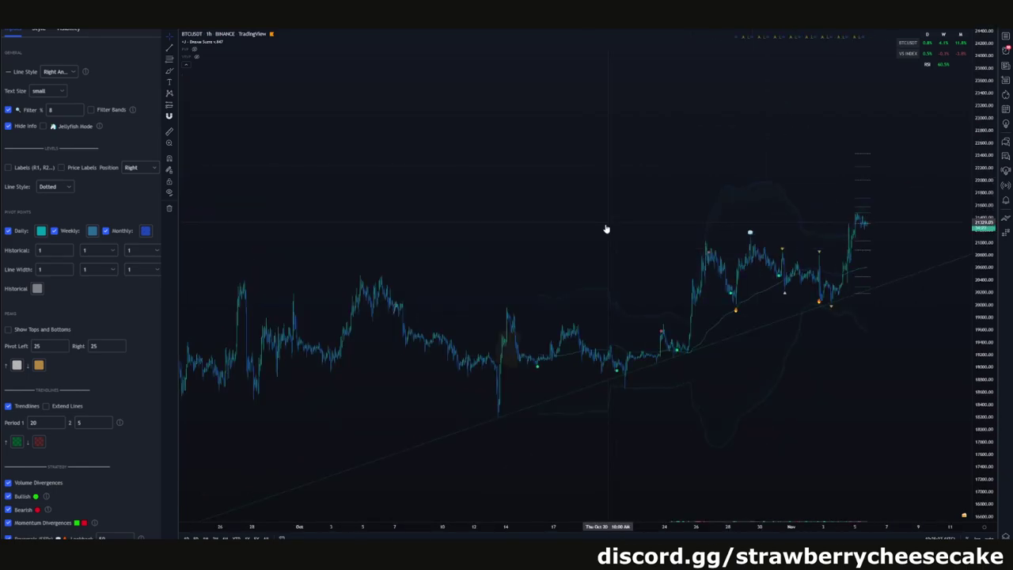
scroll(606, 229, "down", 3)
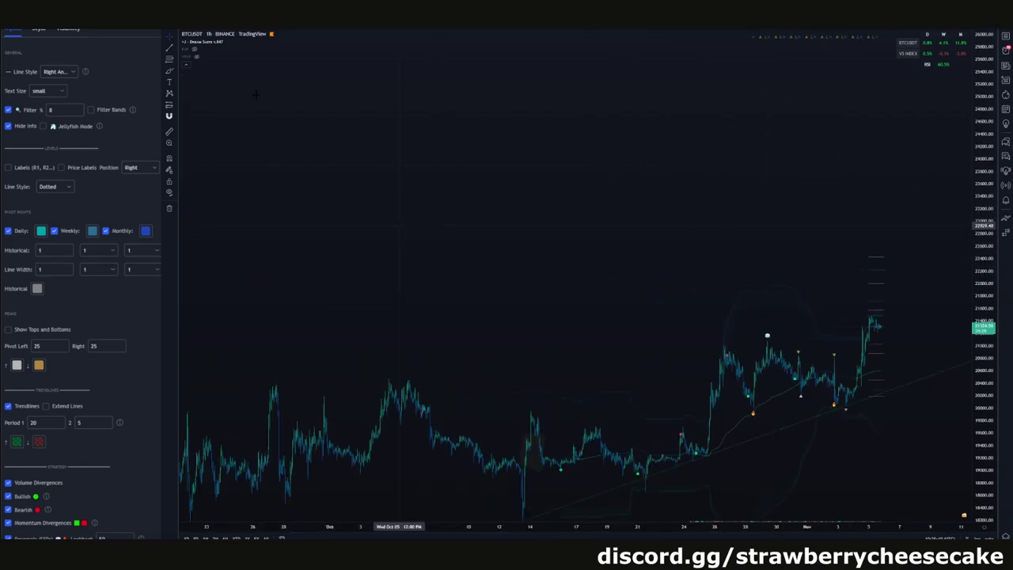
Switch the chart to the 30-minute timeframe and inspect the indicator markers from October to early November.
scroll(399, 226, "down", 4)
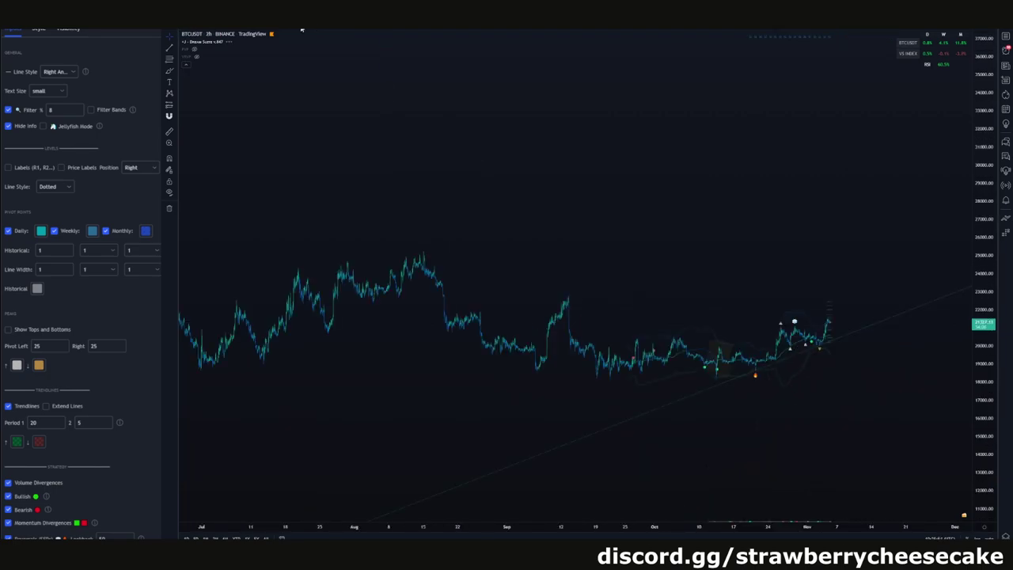
left_click(302, 28)
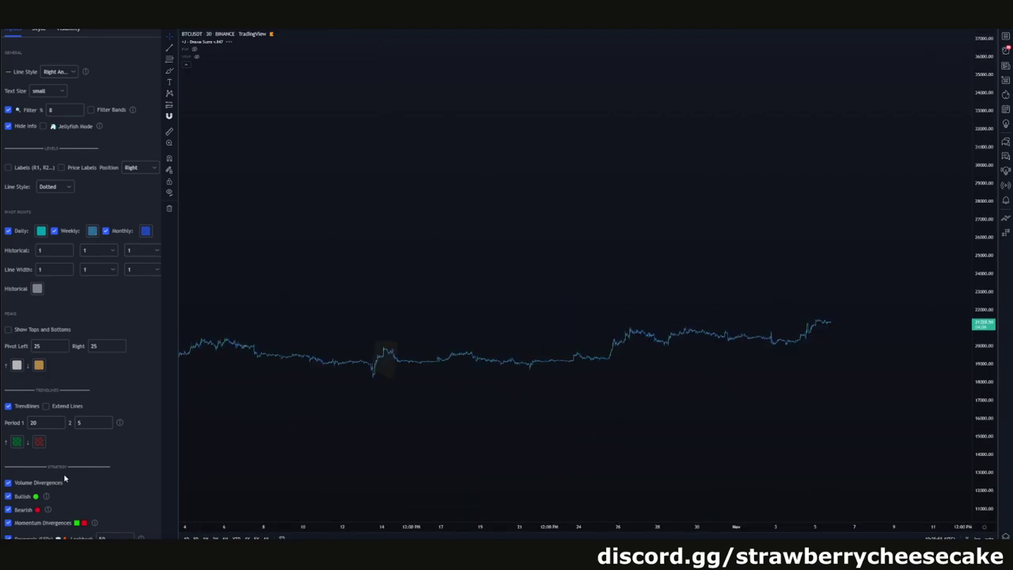
scroll(508, 270, "down", 3)
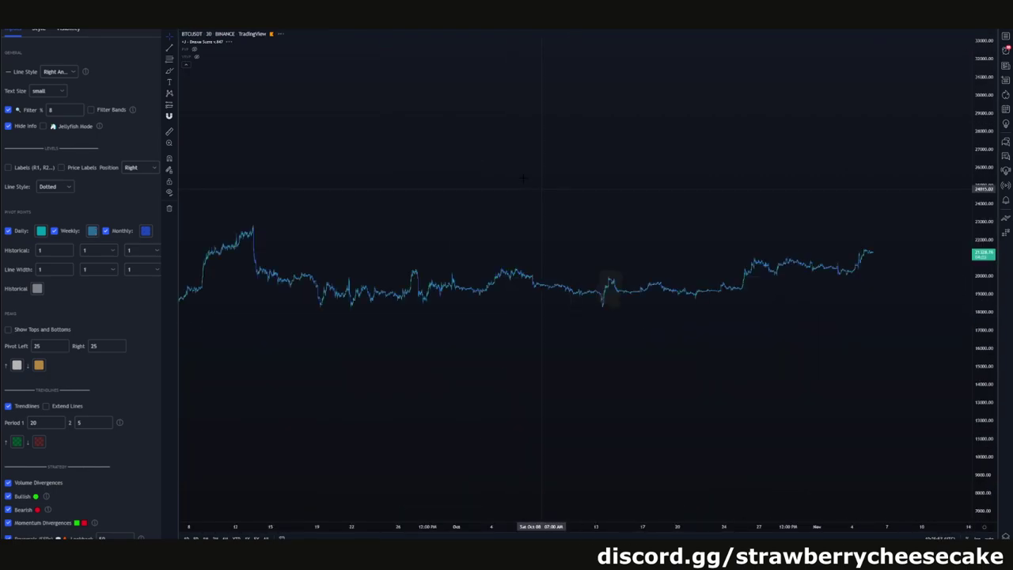
left_click_drag(523, 178, 489, 262)
left_click_drag(984, 399, 983, 277)
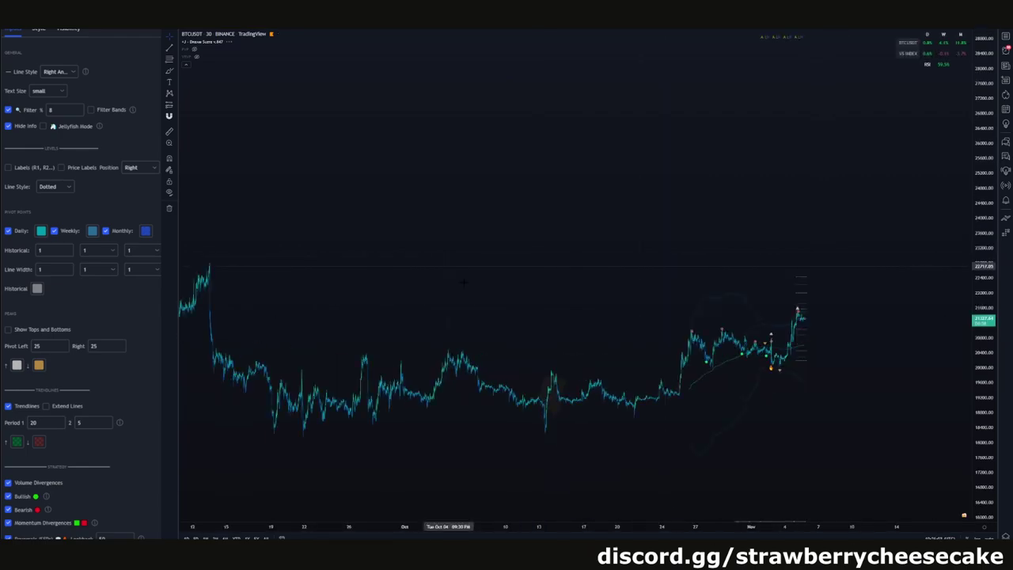
scroll(463, 281, "up", 2)
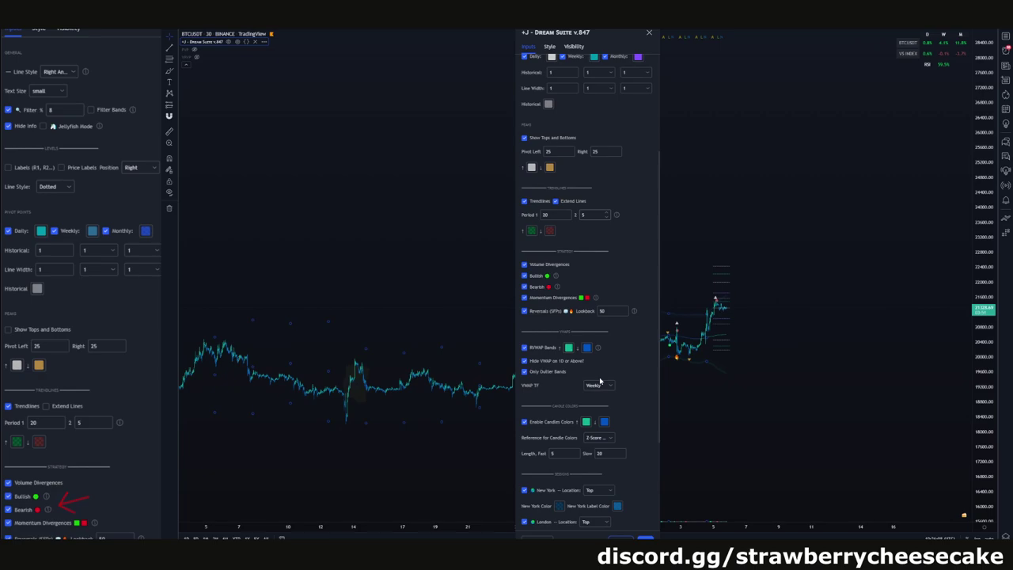
Review the bullish and bearish Volume Divergences settings and examine their dots on the 30-minute candles from late October to early November.
scroll(599, 381, "down", 3)
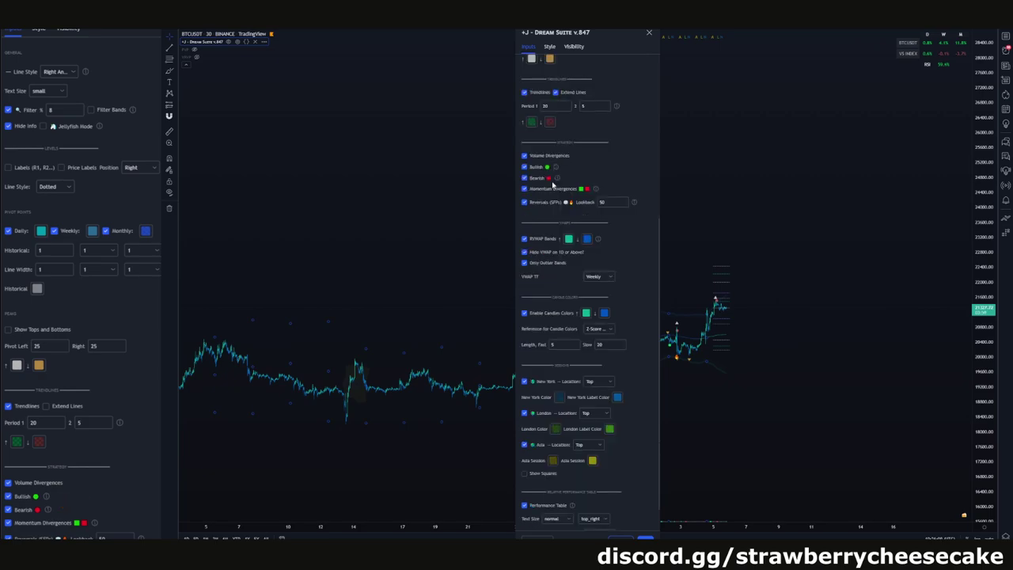
left_click_drag(553, 37, 337, 45)
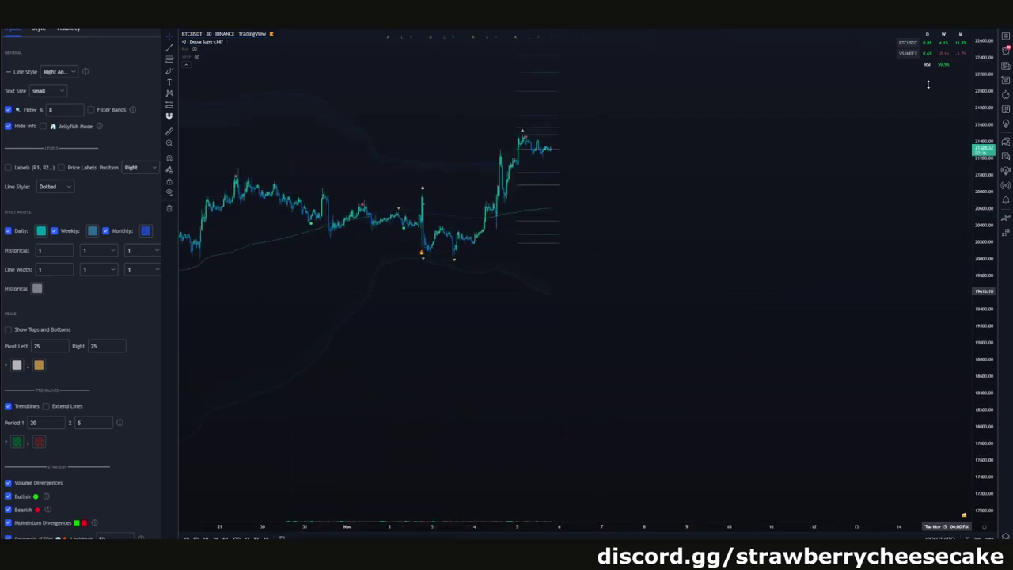
left_click_drag(928, 84, 928, 70)
left_click_drag(322, 323, 662, 394)
scroll(662, 394, "down", 2)
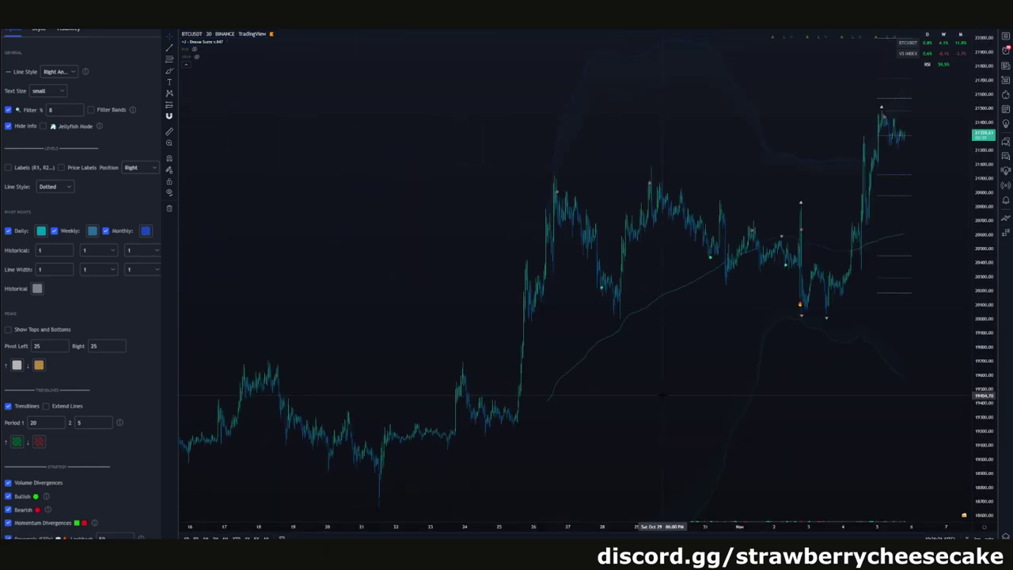
scroll(664, 393, "up", 5)
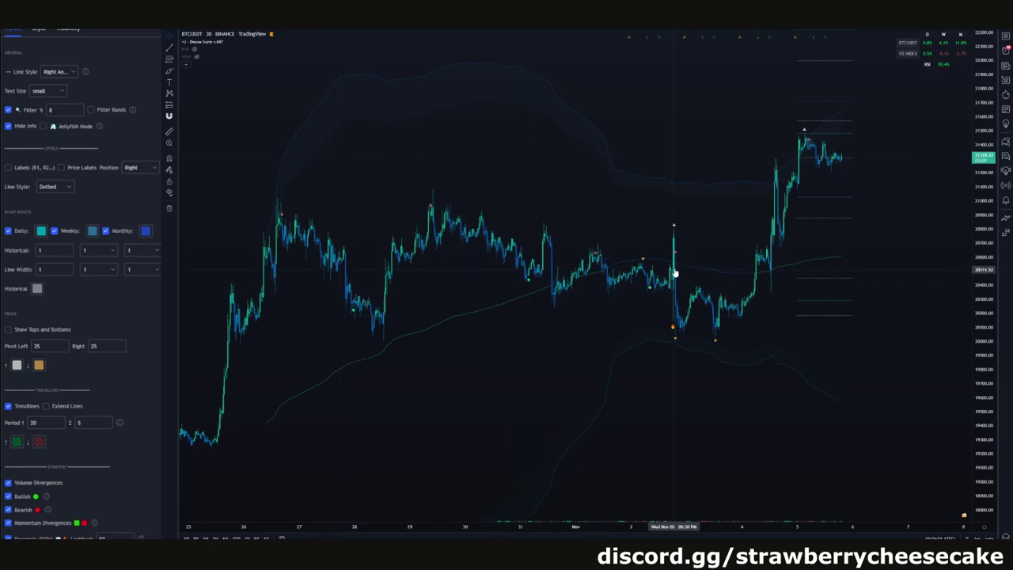
scroll(664, 158, "up", 2)
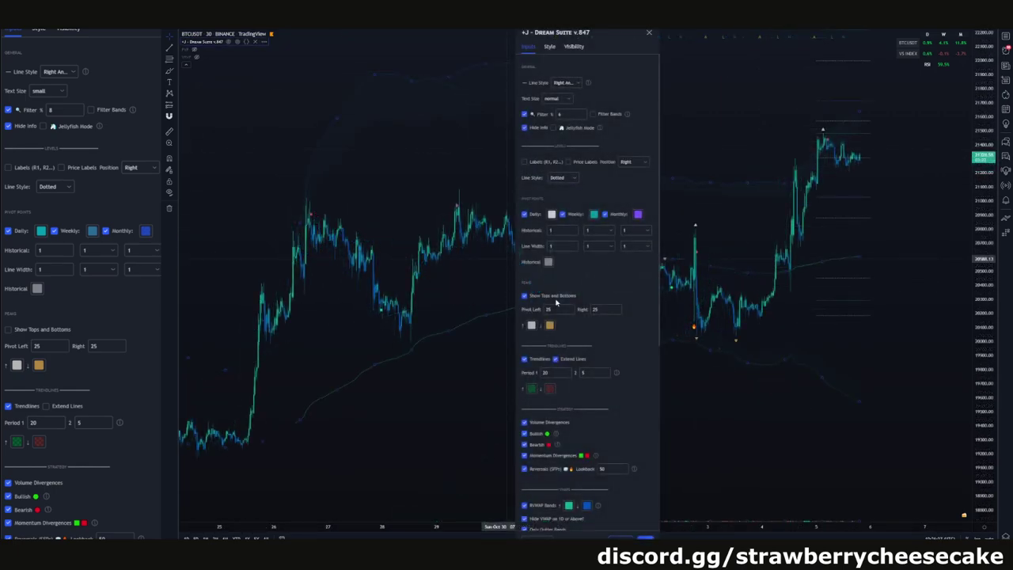
Review the Momentum Divergences setting and examine its coloured marks along the lower edge of the 30-minute chart.
scroll(558, 303, "down", 2)
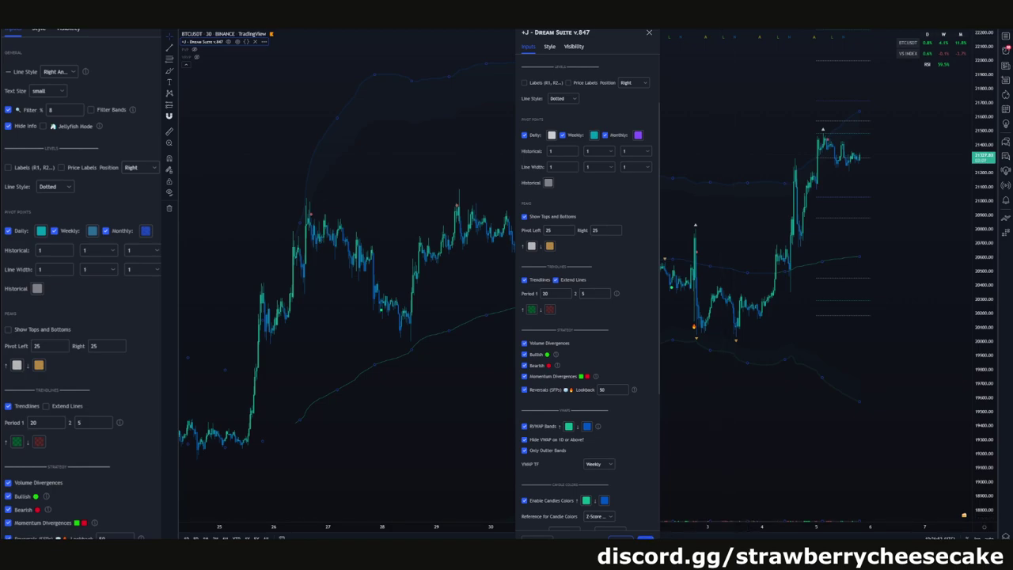
key("Escape")
scroll(701, 490, "up", 5)
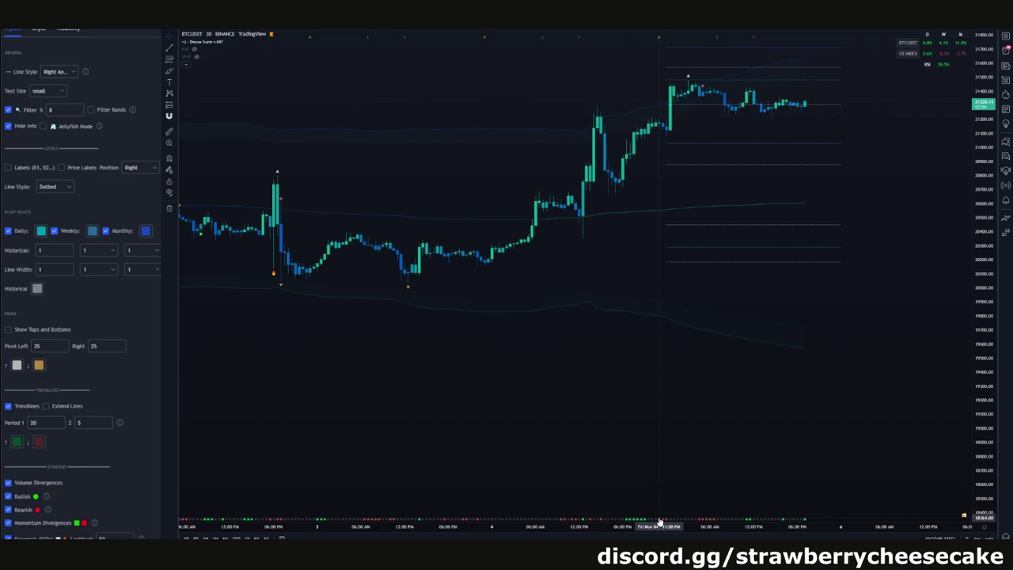
Switch the chart to the 1-hour timeframe and show the candles and divergence marks from October 23 to November 5.
scroll(663, 519, "down", 3)
left_click(296, 23)
scroll(625, 379, "up", 3)
scroll(716, 451, "down", 5)
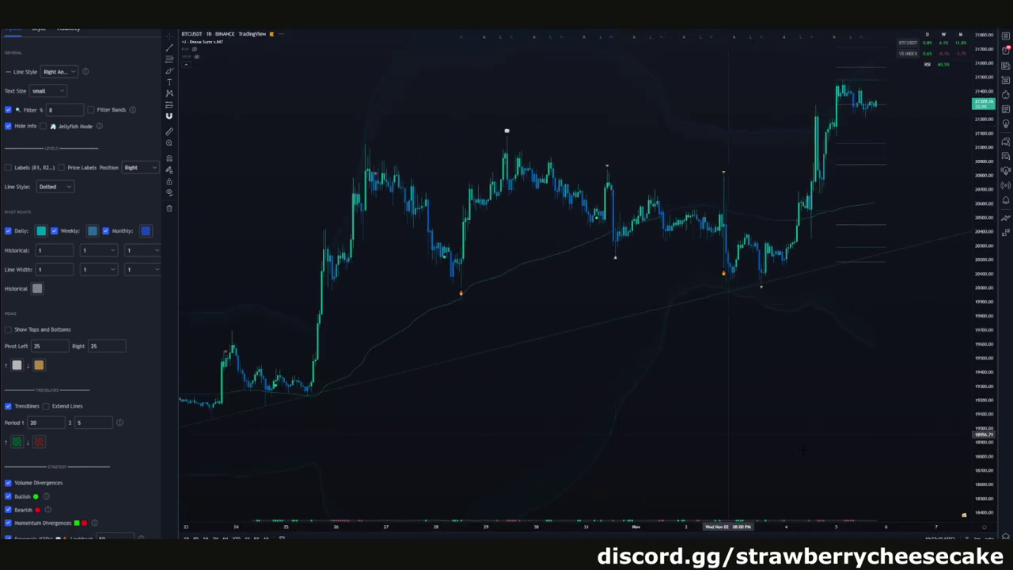
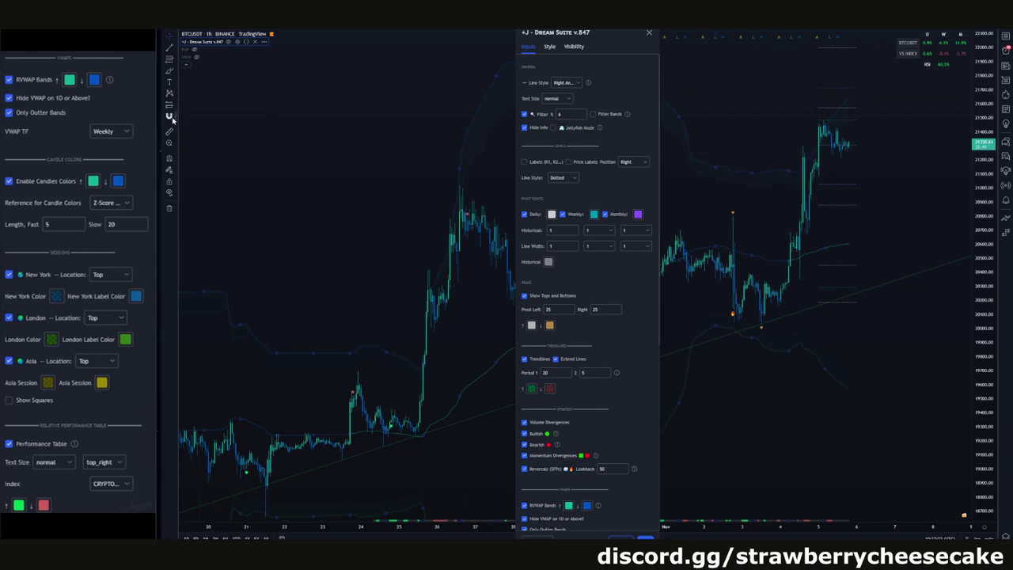
Review the Reversals (SFPs) option in the Strategy settings, close them and bring the mid-October candles into view.
scroll(585, 356, "down", 5)
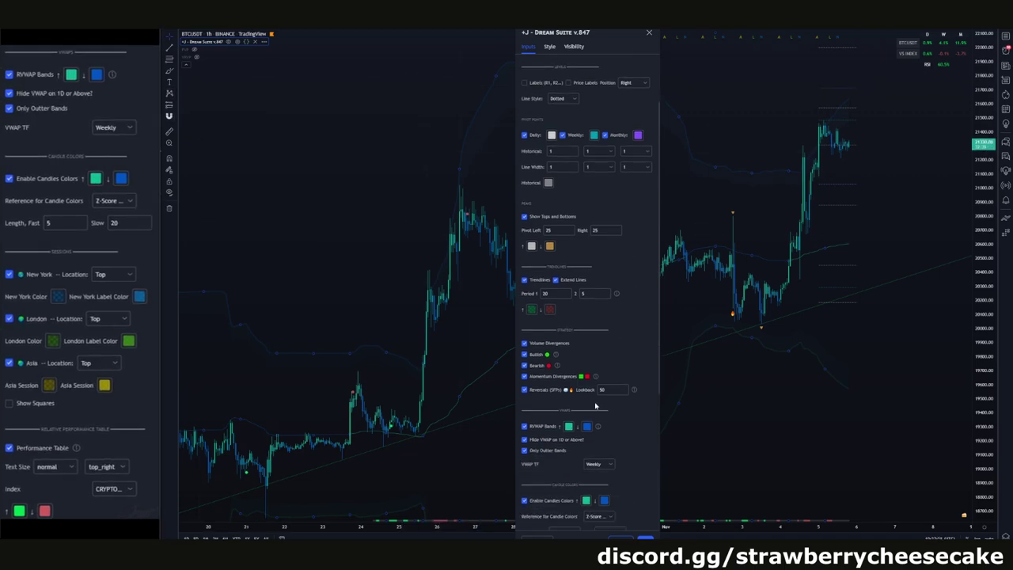
scroll(552, 352, "down", 1)
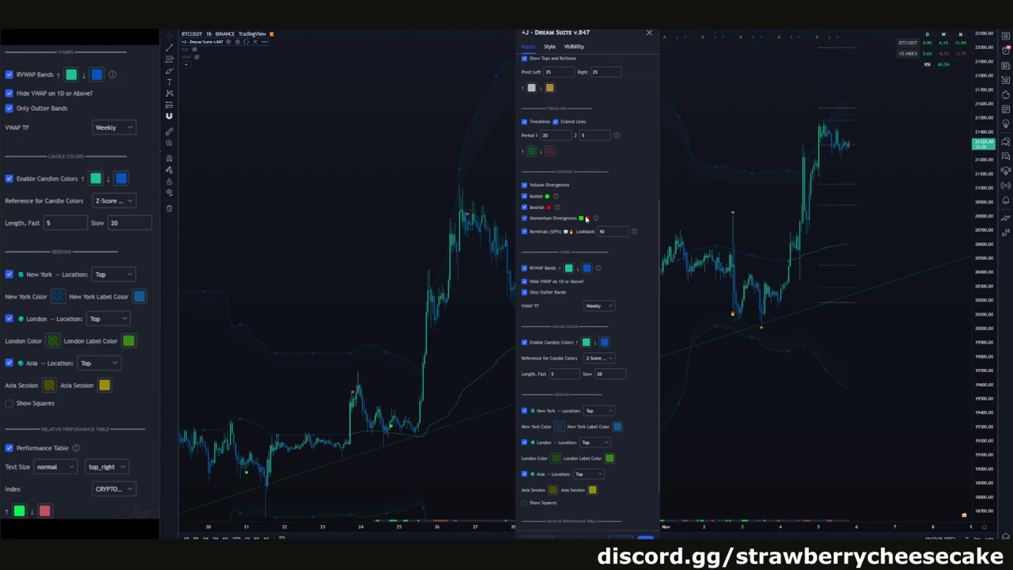
left_click(399, 104)
left_click_drag(343, 192, 673, 206)
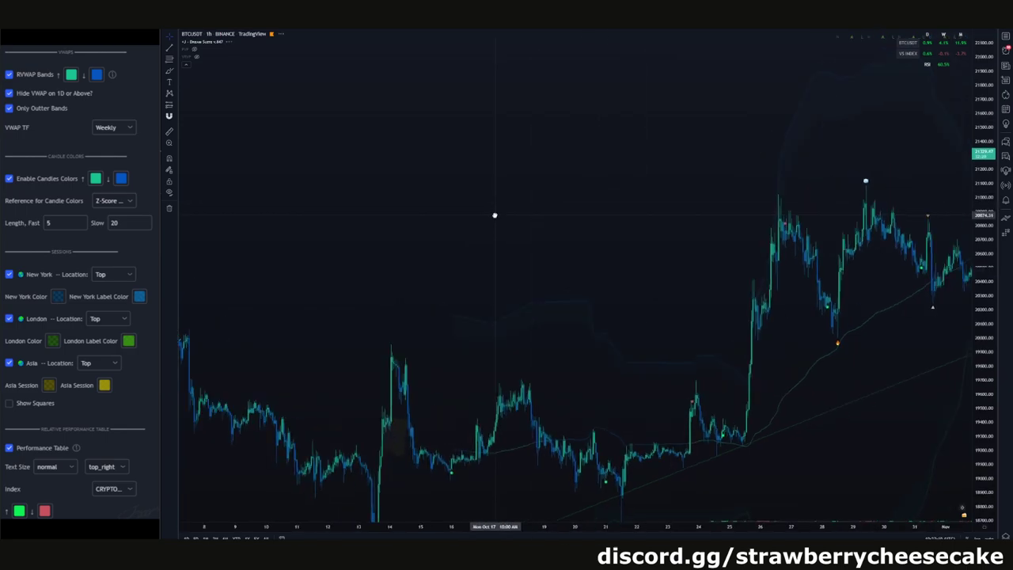
scroll(356, 214, "up", 2)
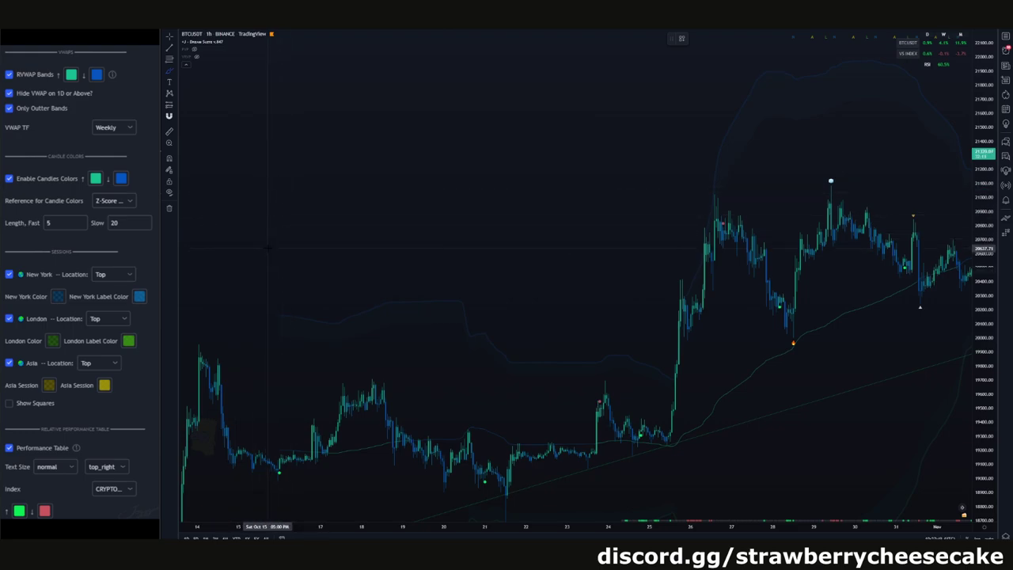
Sketch a freehand price-swing diagram above the mid-October candles, with a horizontal support arrow and a dip below it.
mouse_move(249, 240)
left_mouse_down()
mouse_move(277, 161)
mouse_move(313, 194)
mouse_move(348, 105)
left_mouse_up()
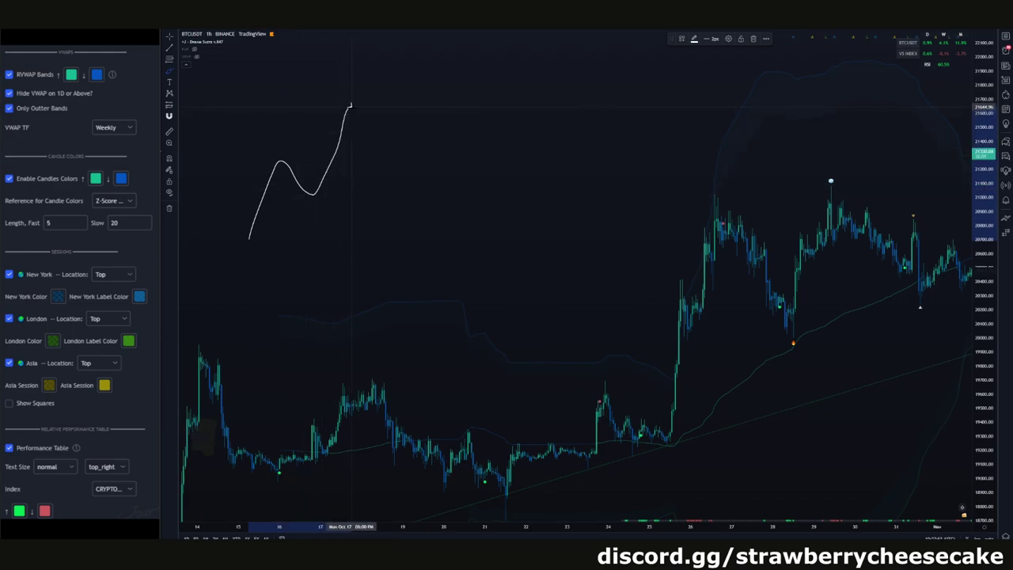
left_click_drag(357, 115, 360, 123)
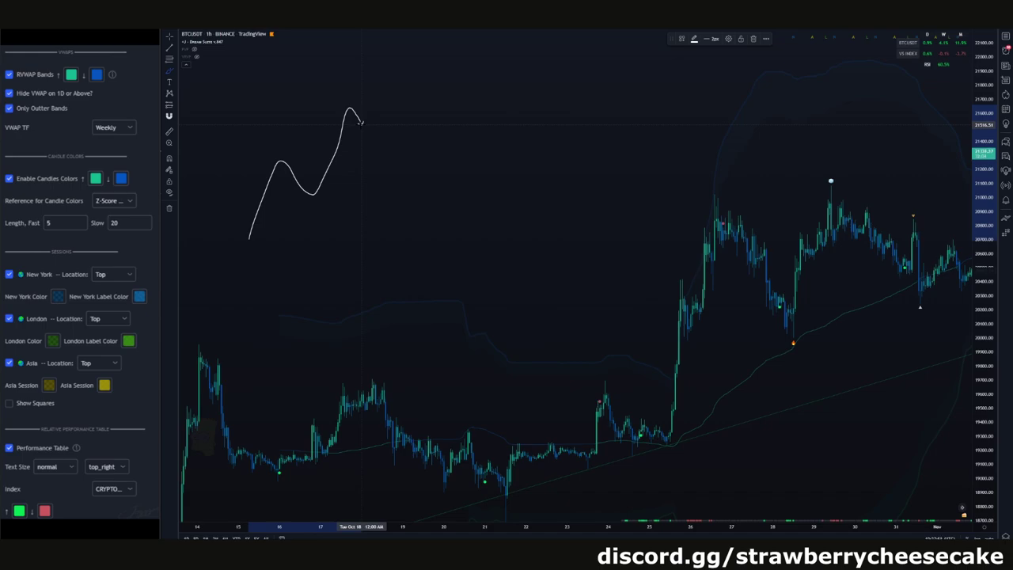
mouse_move(361, 126)
left_mouse_down()
mouse_move(378, 173)
mouse_move(401, 160)
mouse_move(422, 117)
left_mouse_up()
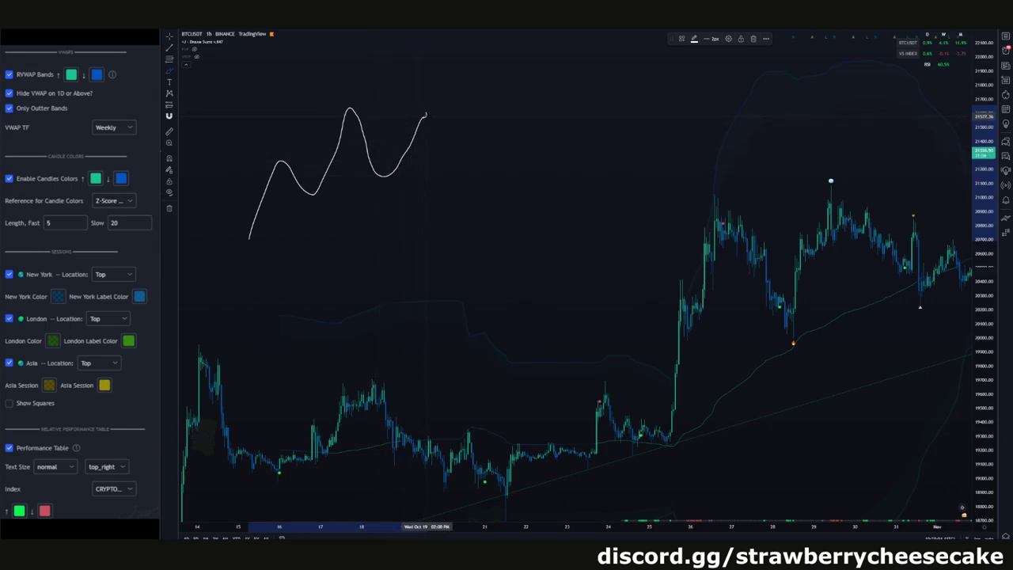
left_click_drag(426, 116, 431, 122)
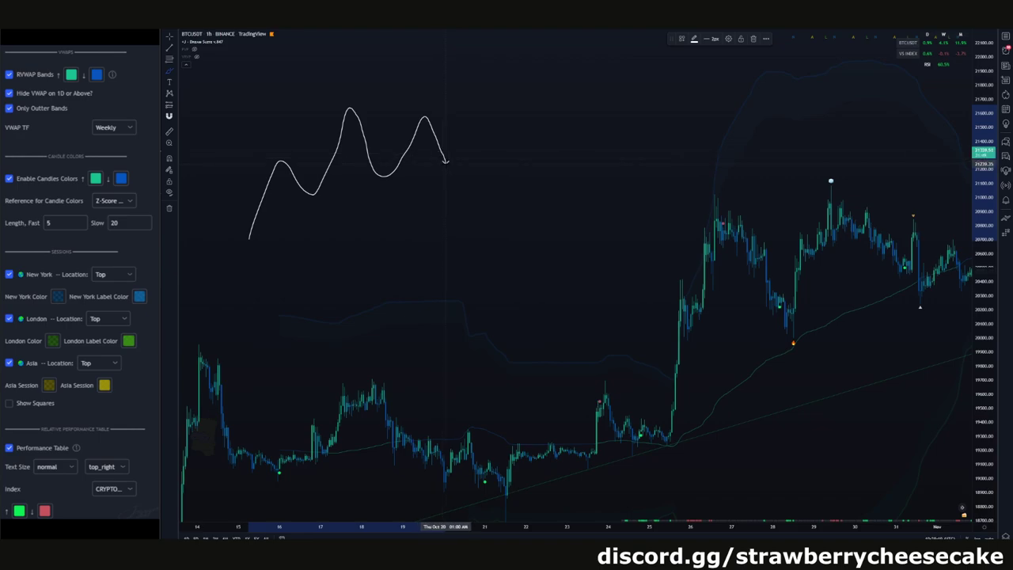
left_click_drag(353, 178, 472, 179)
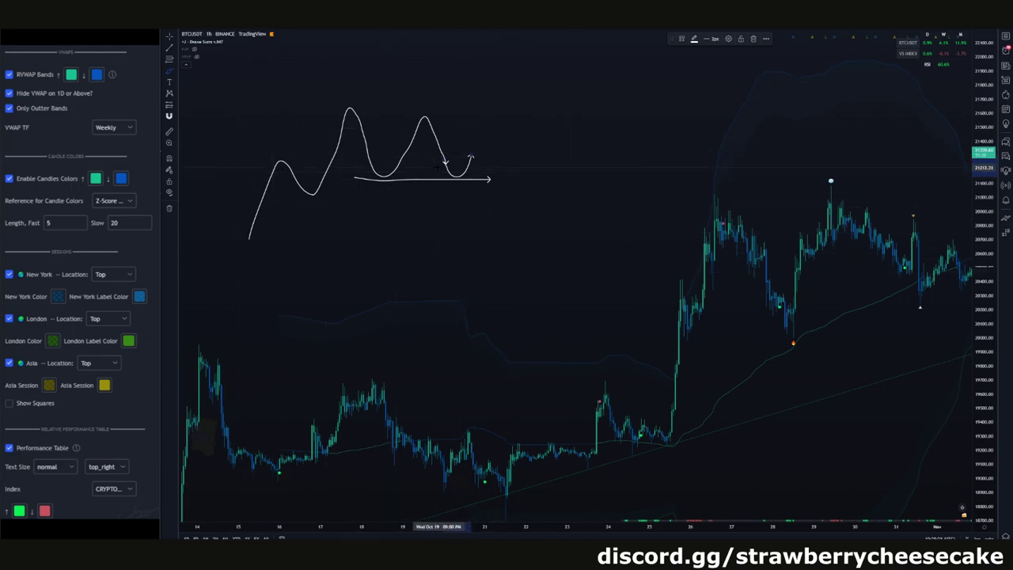
left_click_drag(447, 163, 455, 193)
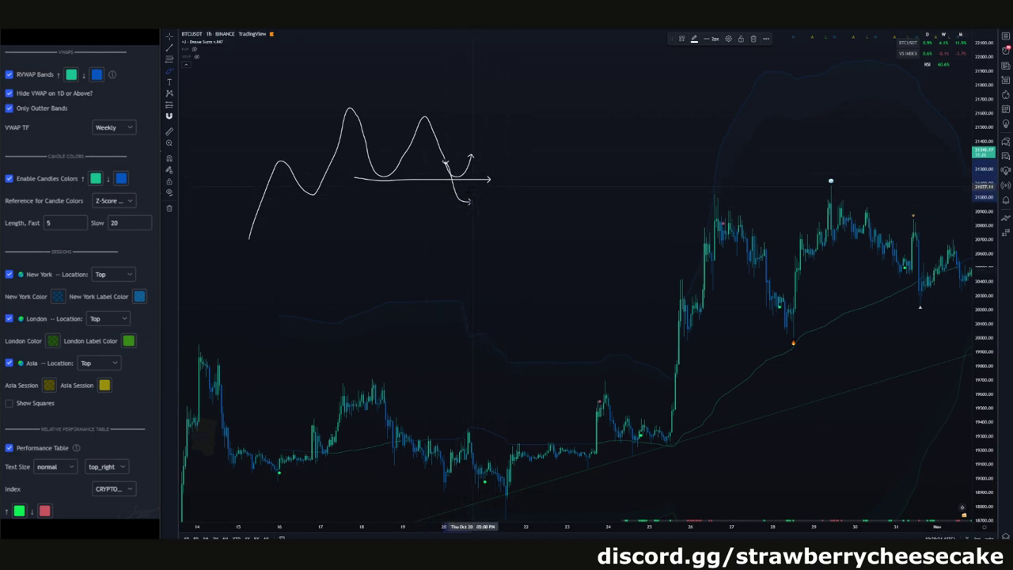
mouse_move(468, 201)
left_mouse_down()
mouse_move(519, 147)
mouse_move(537, 165)
left_mouse_up()
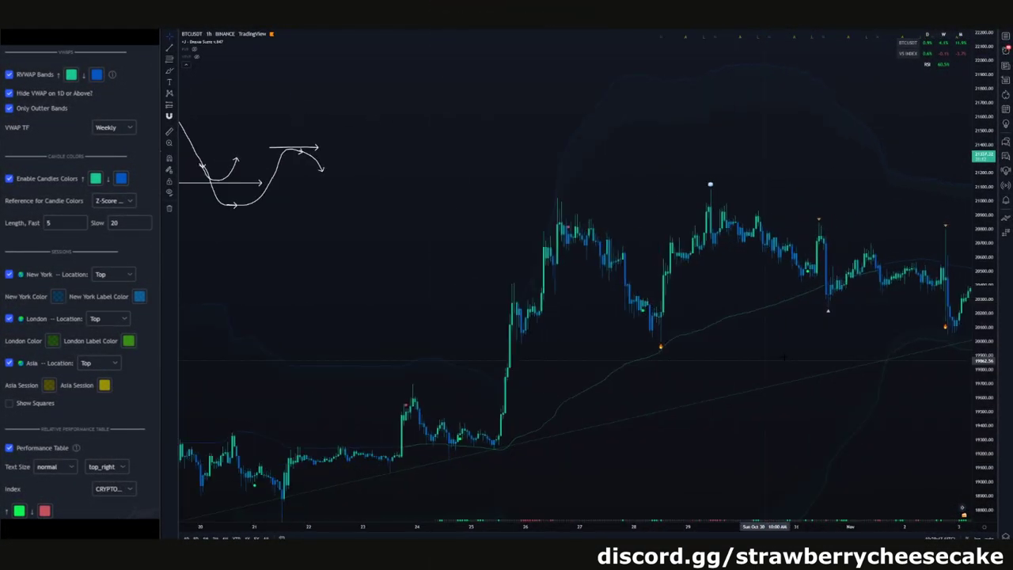
Examine the reversal markers on the 1-hour candles between October 26 and November 5.
left_click_drag(810, 346, 675, 356)
scroll(673, 356, "up", 3)
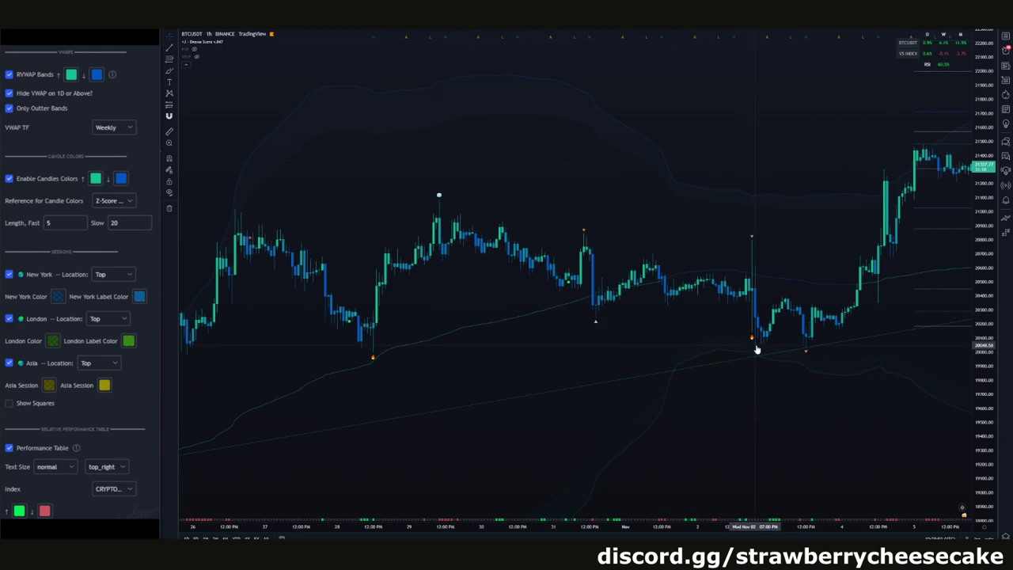
scroll(756, 349, "right", 5)
scroll(485, 103, "down", 4)
left_click_drag(647, 101, 710, 144)
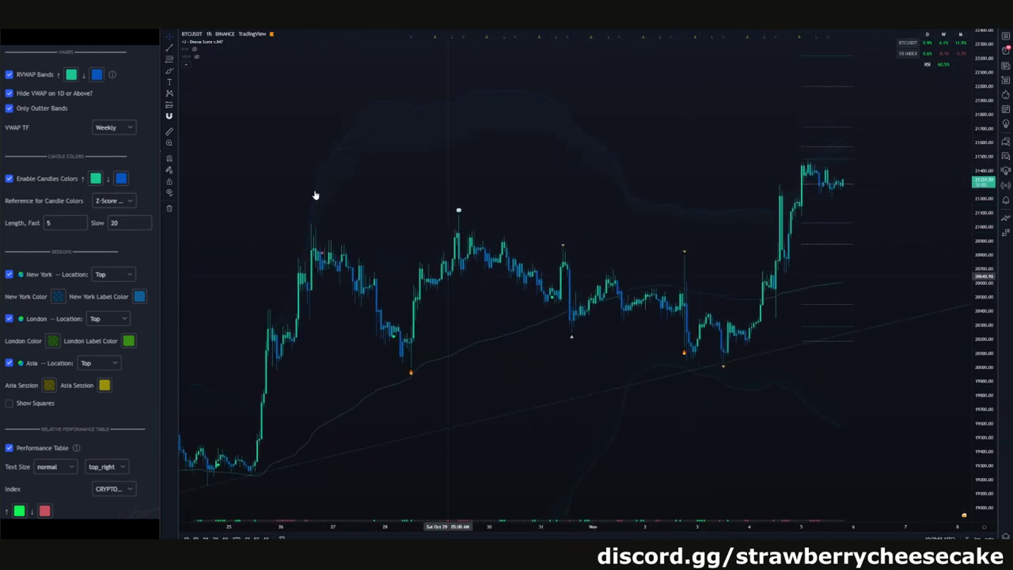
scroll(314, 194, "up", 2)
mouse_move(221, 48)
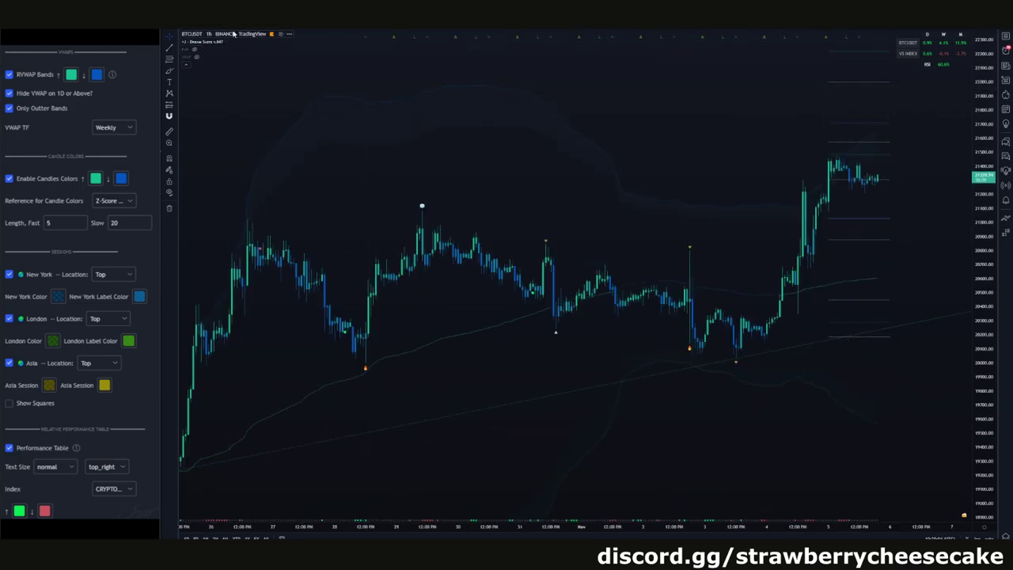
Examine the reversal markers on the 1-hour candles from October 21 to November 5 alongside the freehand swing sketch.
scroll(351, 61, "down", 2)
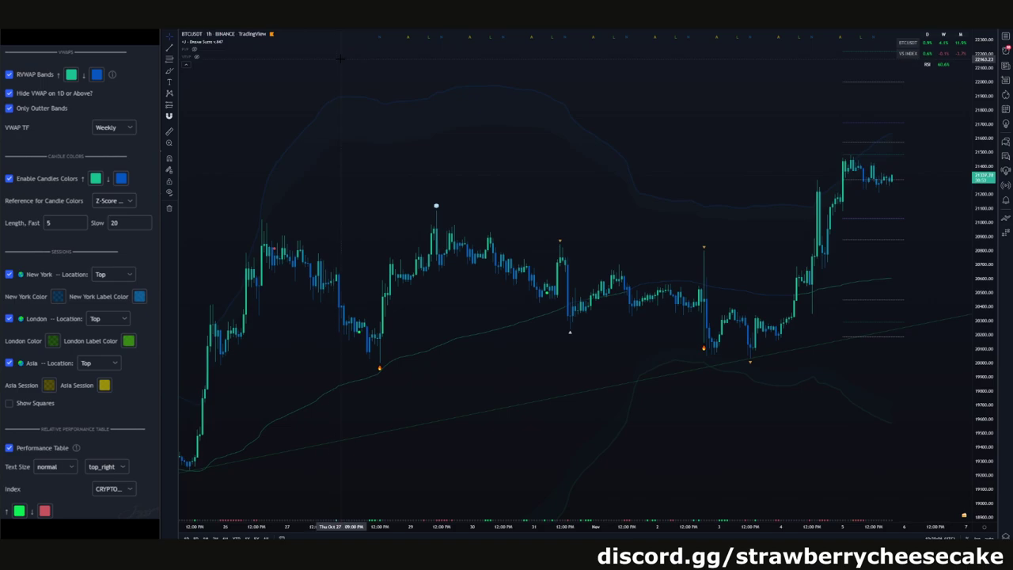
scroll(440, 89, "down", 1)
left_click_drag(464, 170, 460, 182)
scroll(346, 212, "up", 2)
left_click_drag(327, 175, 325, 140)
scroll(733, 343, "down", 4)
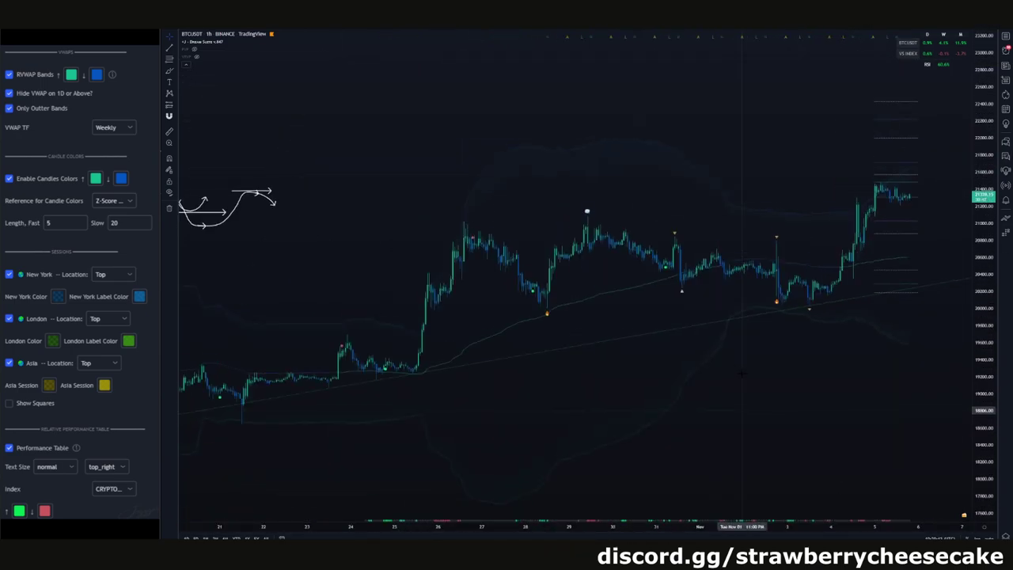
scroll(732, 344, "down", 3)
scroll(704, 372, "up", 2)
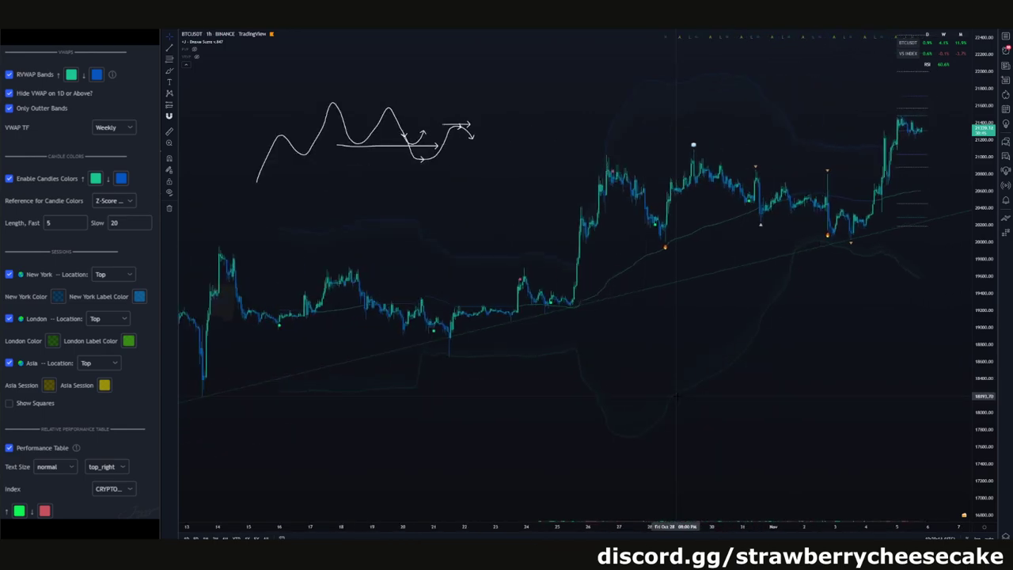
scroll(319, 35, "up", 1)
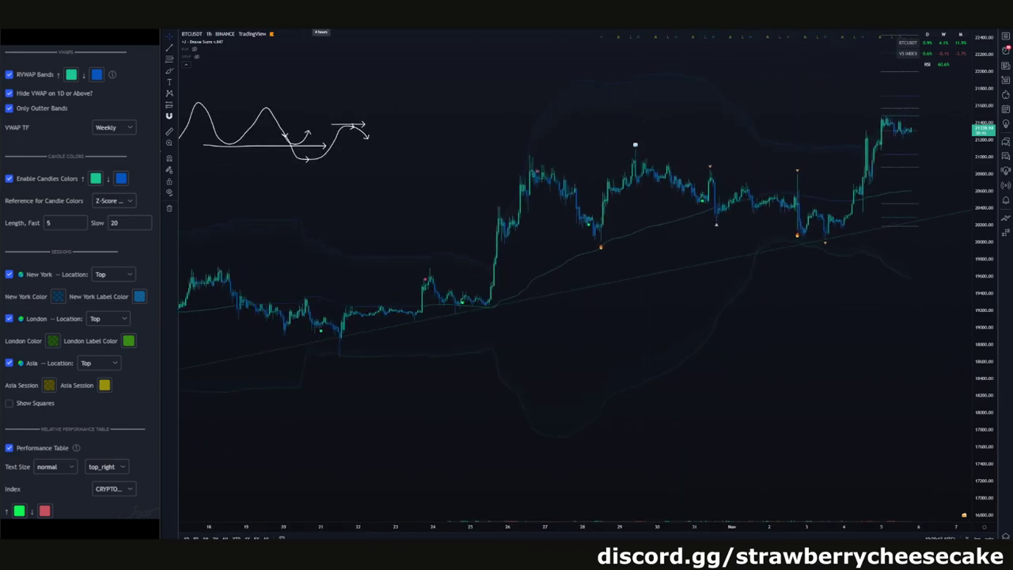
Compare the freehand swing sketch with the 1-hour candles and SFP markers between mid-October and early November.
scroll(496, 161, "down", 4)
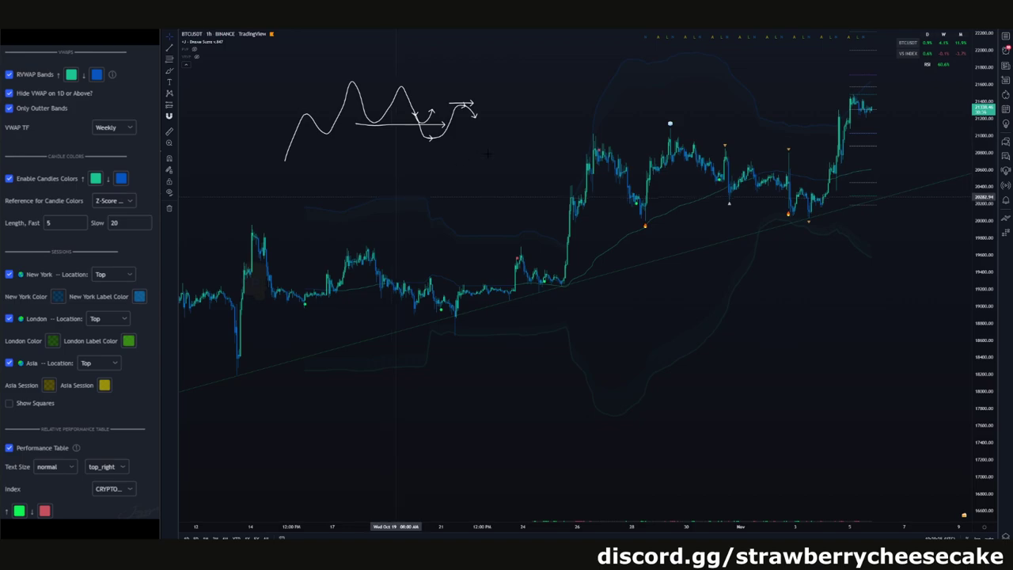
scroll(497, 165, "down", 2)
left_click_drag(515, 169, 475, 184)
scroll(474, 184, "up", 6)
left_click_drag(345, 168, 776, 123)
scroll(638, 137, "up", 2)
left_click_drag(612, 145, 592, 150)
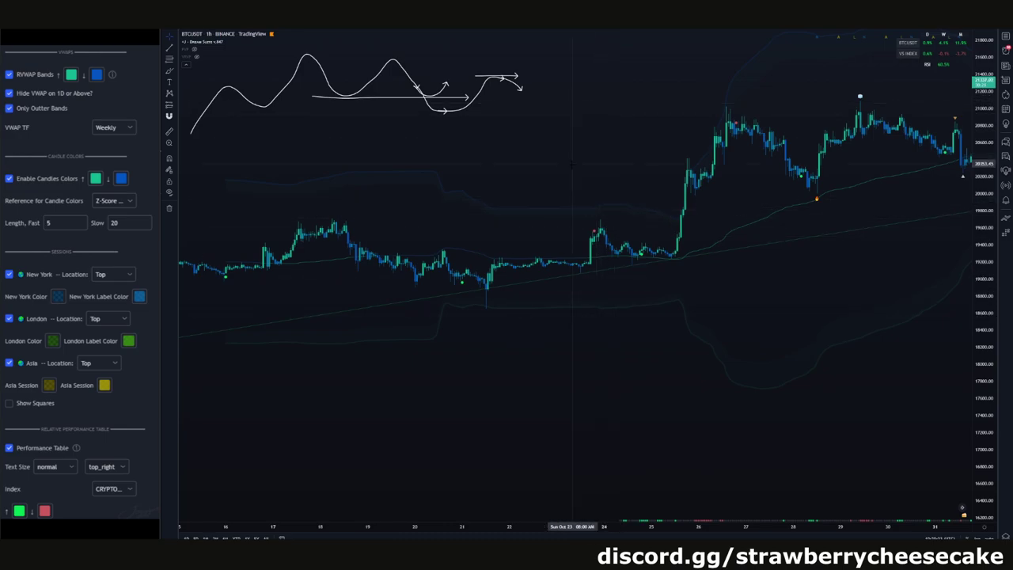
left_click_drag(567, 166, 500, 196)
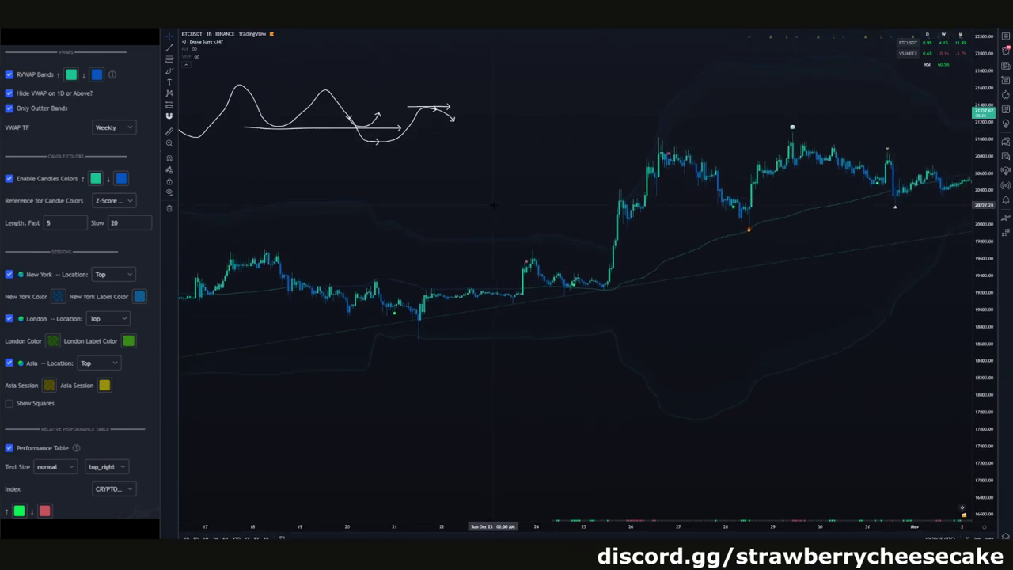
scroll(560, 201, "down", 3)
left_click_drag(562, 201, 481, 199)
scroll(479, 199, "up", 3)
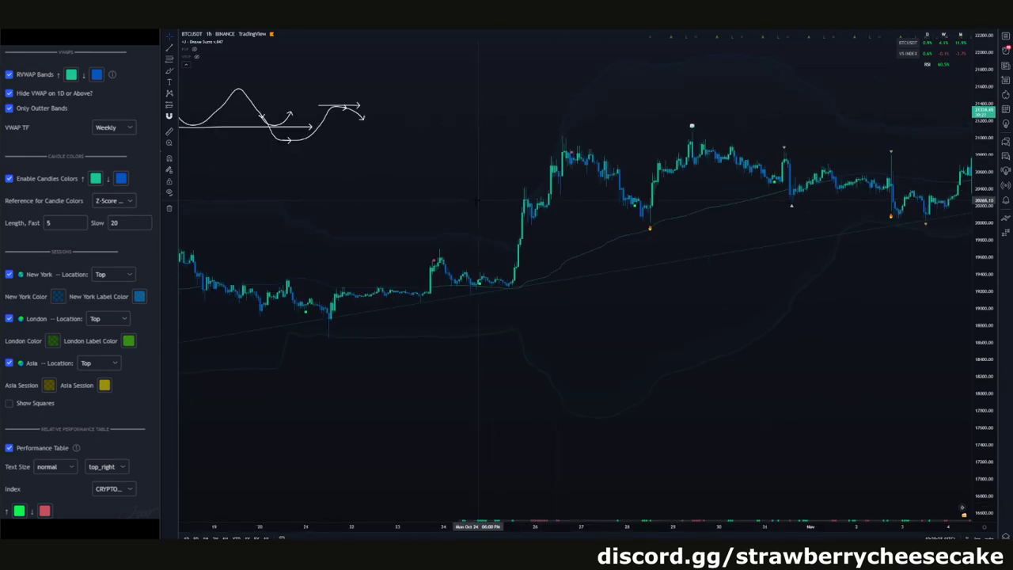
Switch the chart to the 6-hour timeframe, remove the freehand swing sketch and show the October to early November candles.
left_click(348, 22)
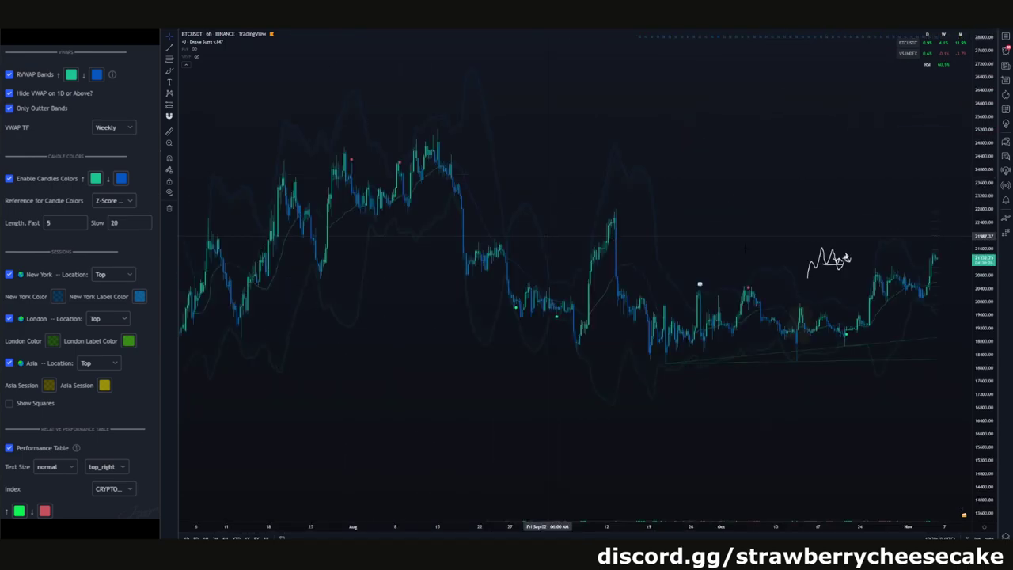
scroll(553, 238, "up", 2)
scroll(744, 249, "up", 5)
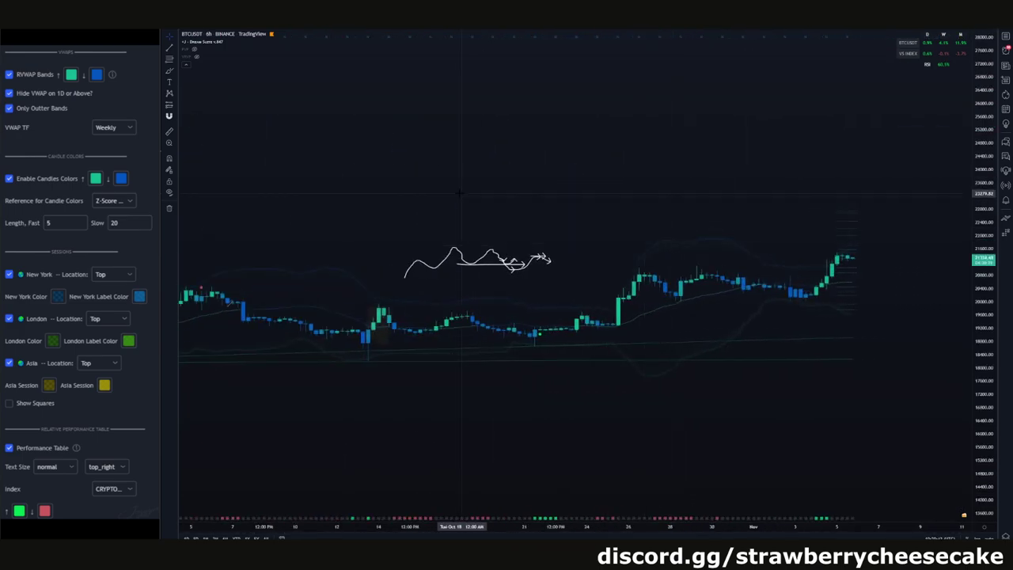
scroll(510, 238, "down", 4)
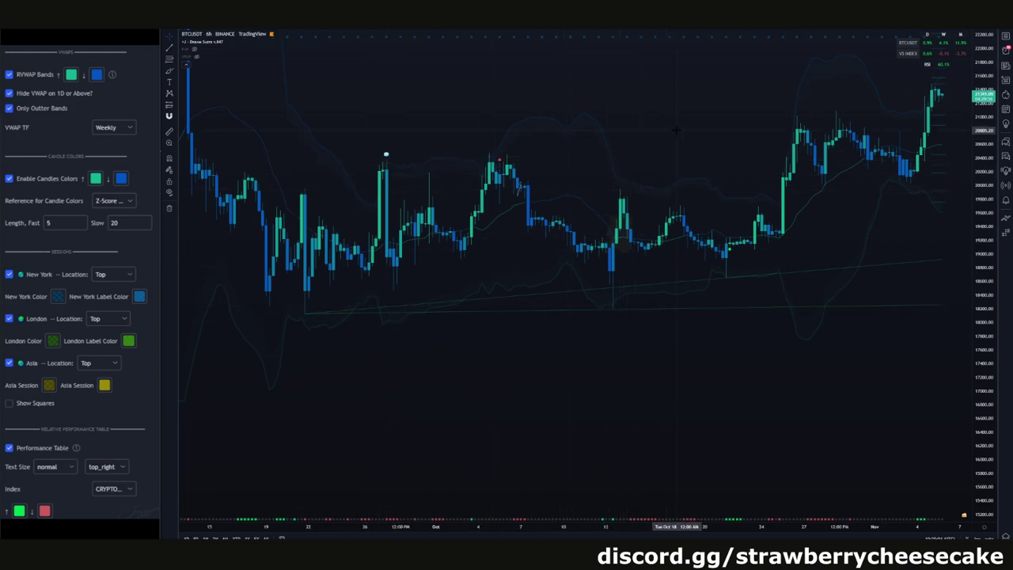
scroll(657, 186, "up", 2)
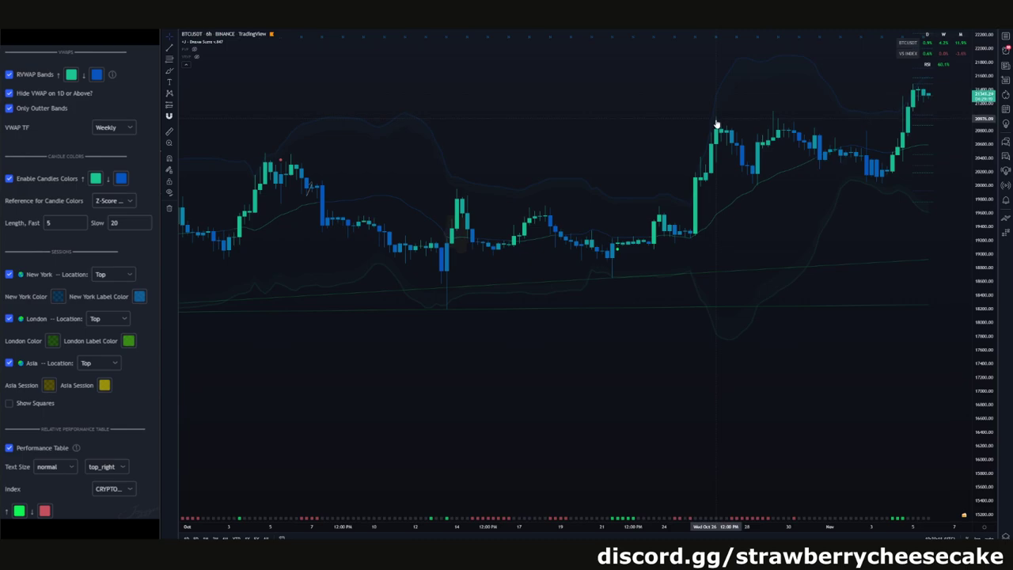
Examine the late-September reversal marker, divergence marks and trendlines on the 6-hour candles from August to November.
scroll(626, 141, "down", 1)
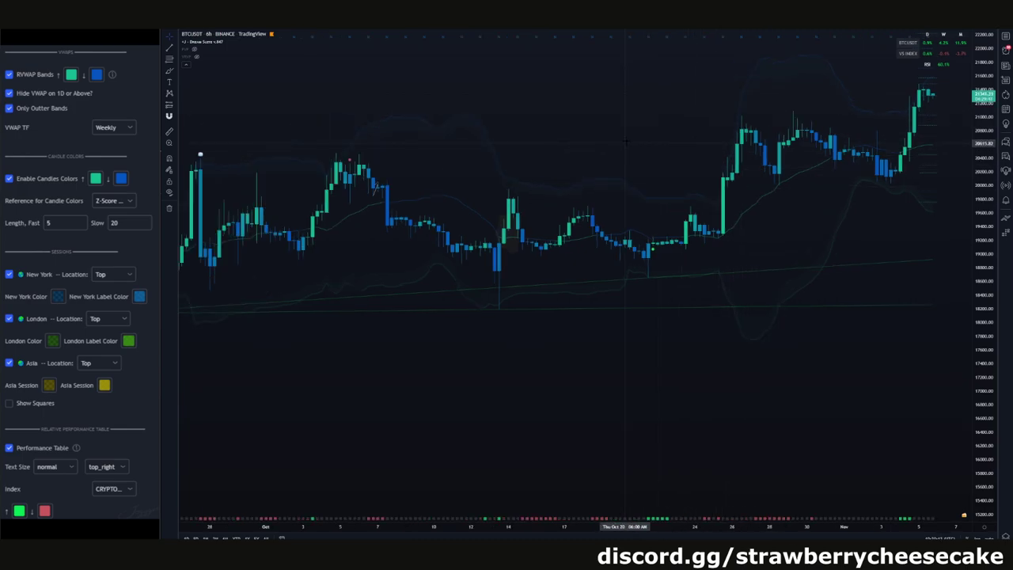
scroll(626, 142, "down", 1)
scroll(606, 346, "down", 1)
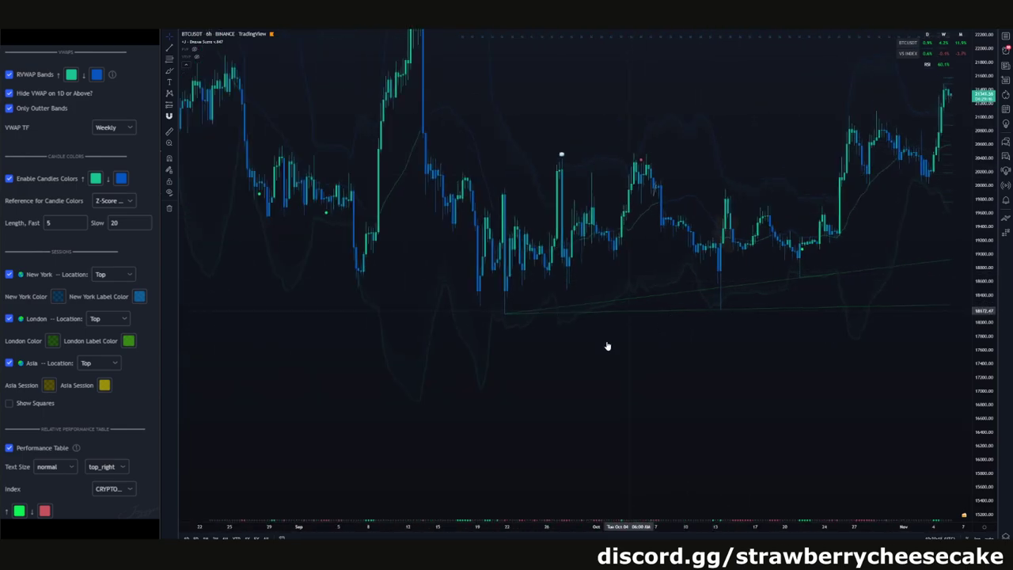
scroll(607, 346, "up", 3)
scroll(767, 375, "down", 4)
scroll(673, 157, "up", 3)
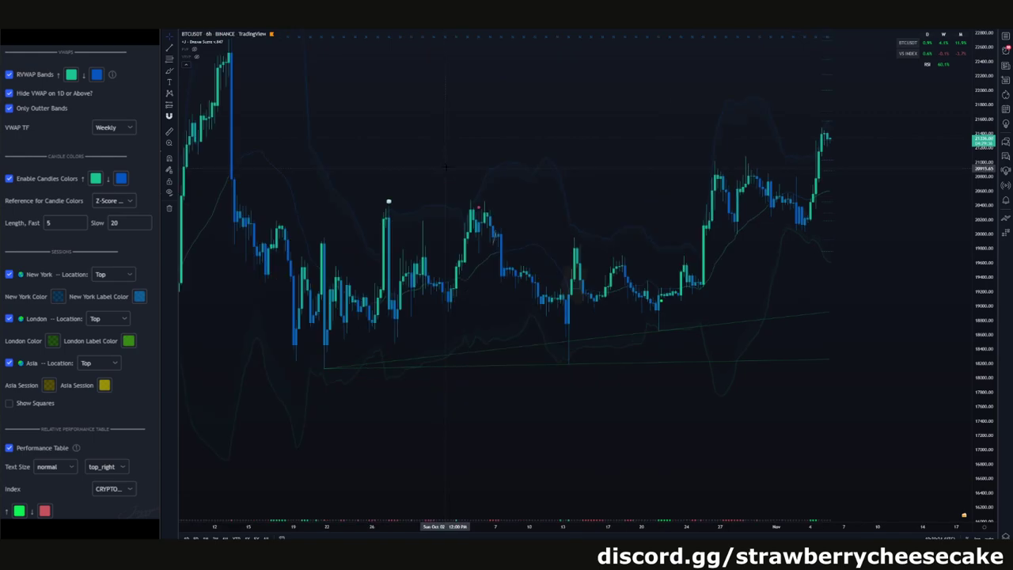
scroll(799, 146, "down", 4)
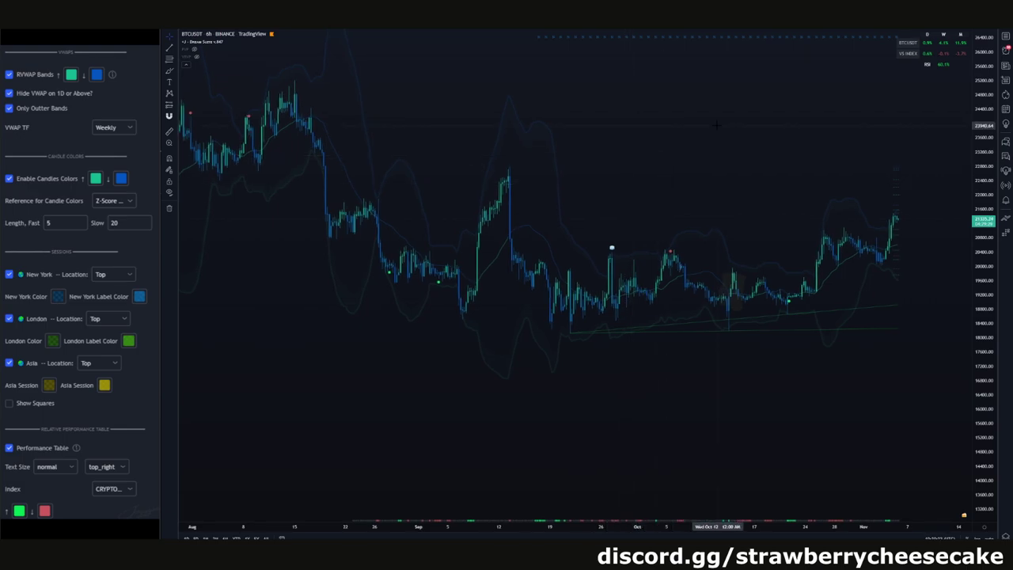
scroll(716, 124, "up", 4)
scroll(734, 172, "down", 6)
left_click_drag(752, 175, 764, 103)
scroll(774, 109, "up", 3)
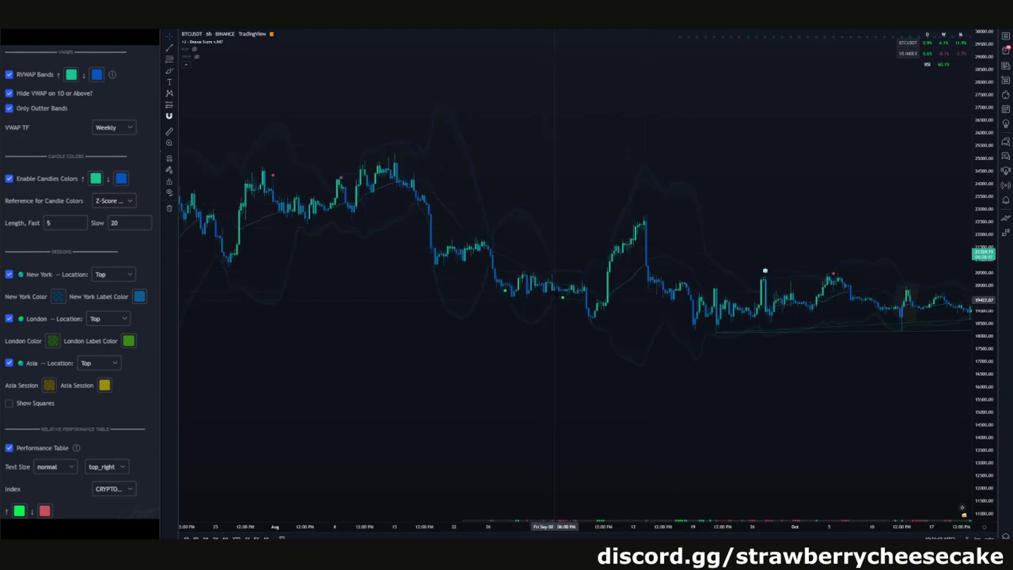
scroll(586, 274, "up", 1)
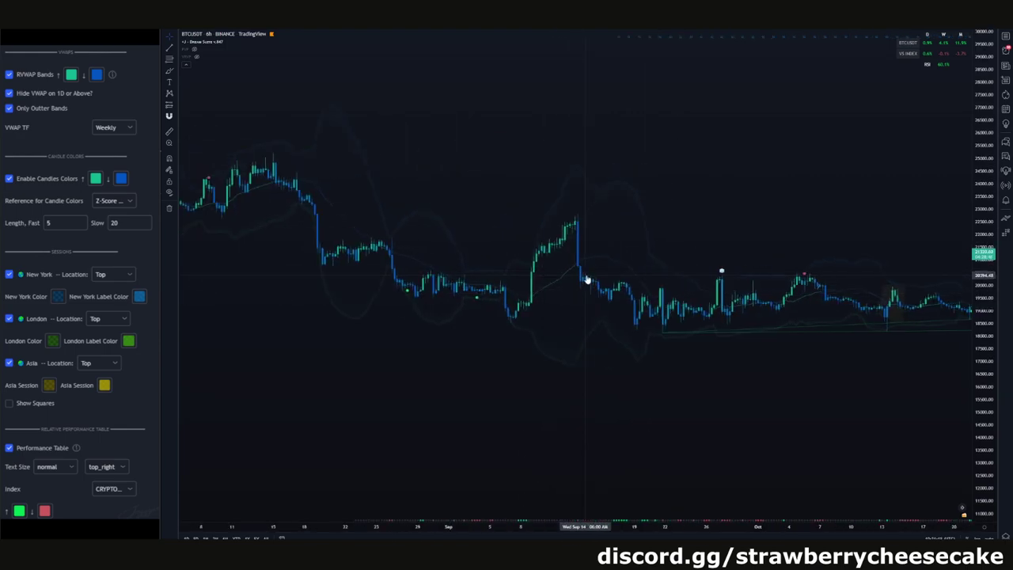
scroll(586, 275, "up", 1)
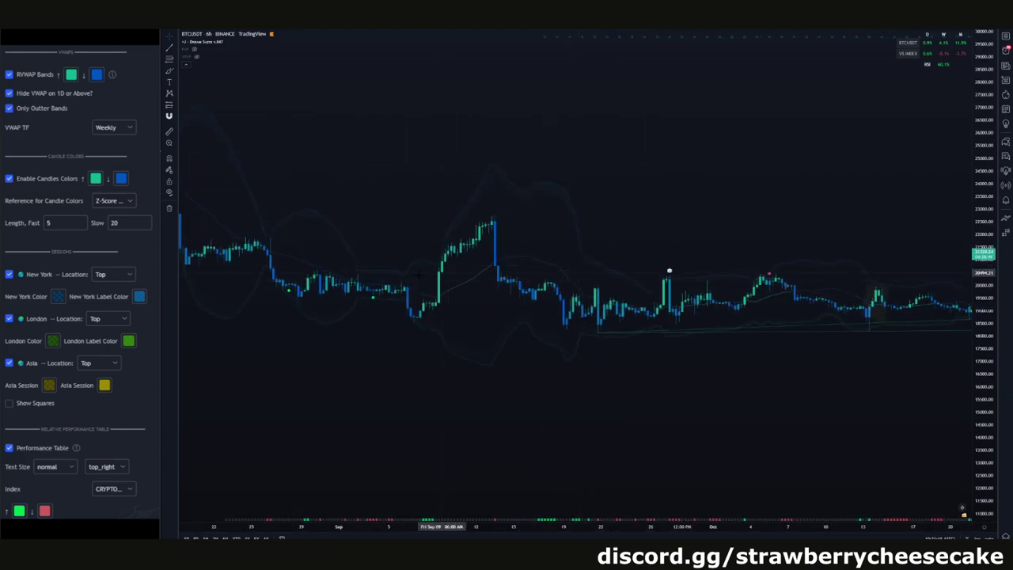
Draw a freehand stroke above the early-September rally on the 6-hour chart and delete it.
left_click(169, 72)
mouse_move(405, 259)
left_mouse_down()
mouse_move(472, 224)
mouse_move(596, 202)
left_mouse_up()
key("Delete")
Examine the sparse reversal markers across the 6-hour candles from mid-June to early November.
scroll(613, 198, "down", 1)
left_click_drag(914, 187, 719, 217)
scroll(719, 217, "down", 2)
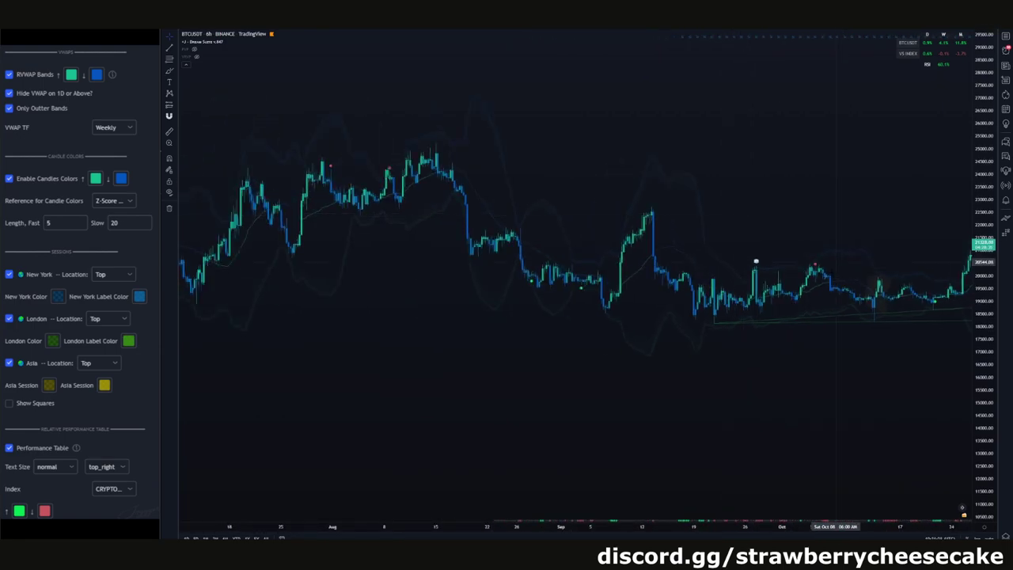
scroll(458, 315, "down", 1)
left_click_drag(457, 315, 809, 321)
scroll(723, 432, "up", 7)
left_click_drag(820, 405, 531, 407)
scroll(698, 409, "down", 3)
scroll(696, 409, "down", 4)
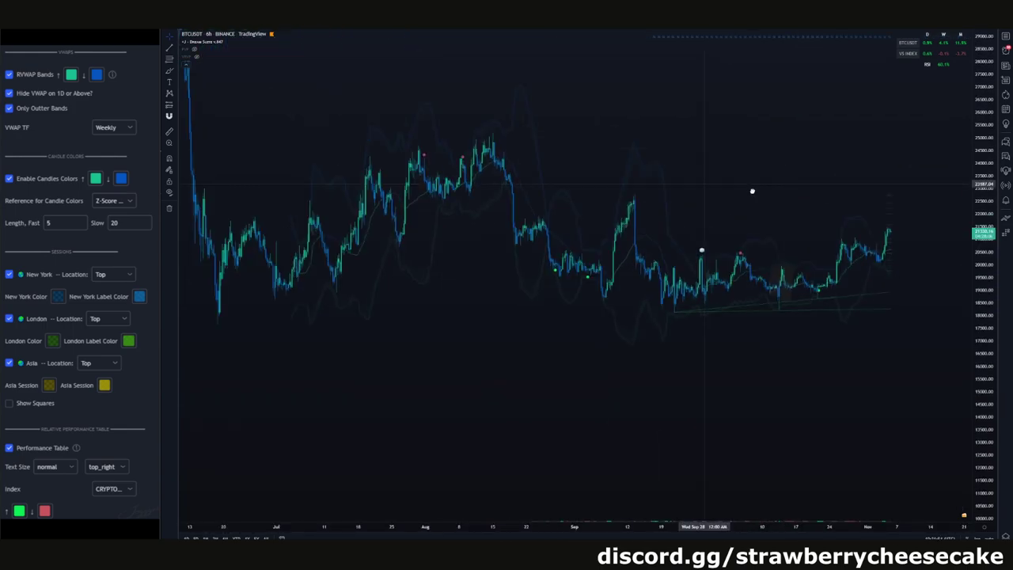
Inspect the September to November range on the 6-hour chart around the late-September reversal marker and rising trendlines.
left_click_drag(752, 192, 808, 223)
scroll(808, 222, "up", 5)
scroll(808, 222, "up", 1)
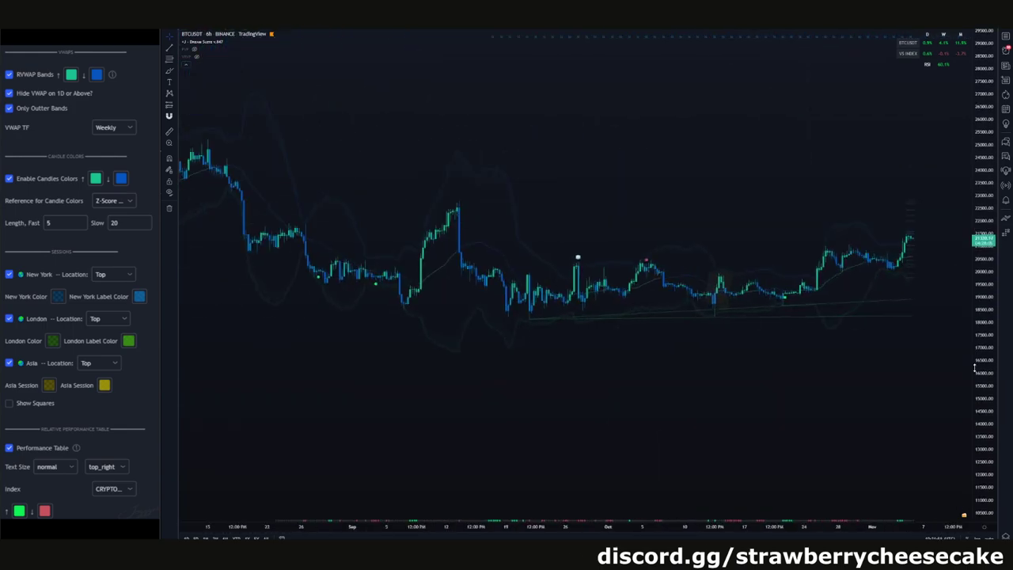
scroll(740, 192, "up", 2)
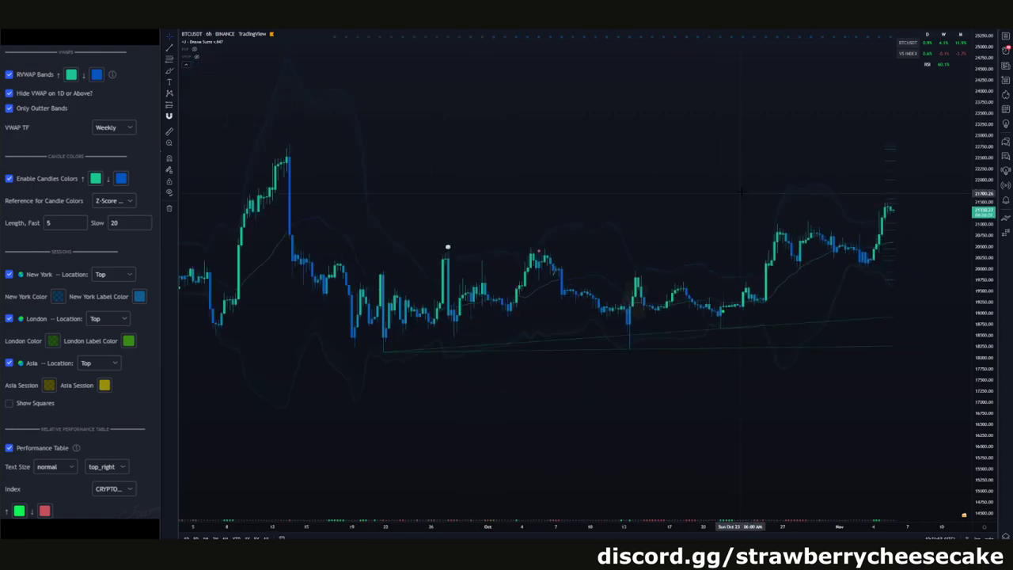
left_click_drag(684, 160, 677, 159)
scroll(657, 168, "up", 3)
scroll(630, 176, "down", 3)
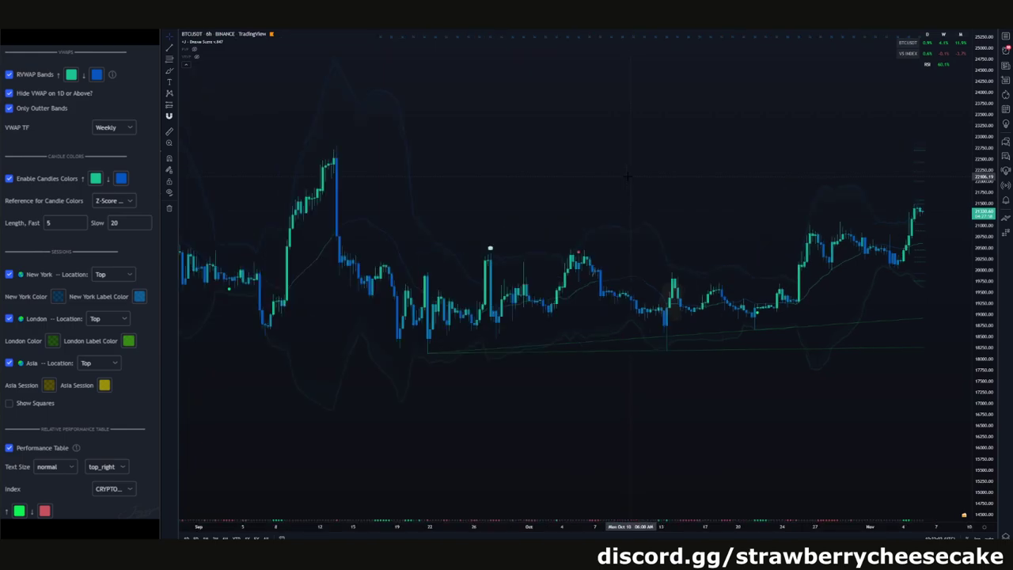
scroll(569, 162, "right", 4)
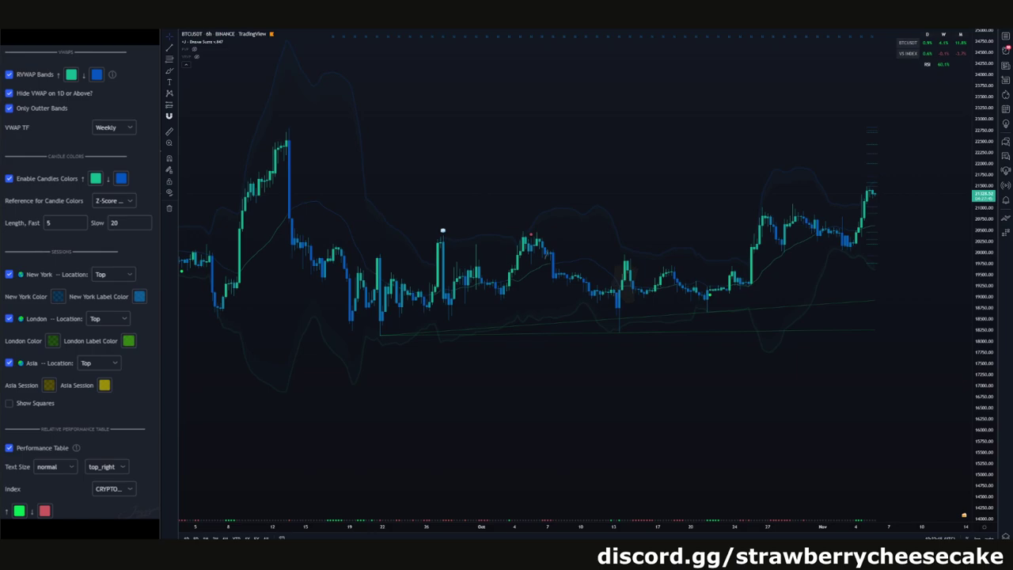
Switch the chart to the daily timeframe and fit the candles and reversal markers from spring to November in view.
left_click(360, 20)
scroll(656, 235, "down", 2)
left_click_drag(986, 189, 967, 390)
scroll(870, 445, "up", 5)
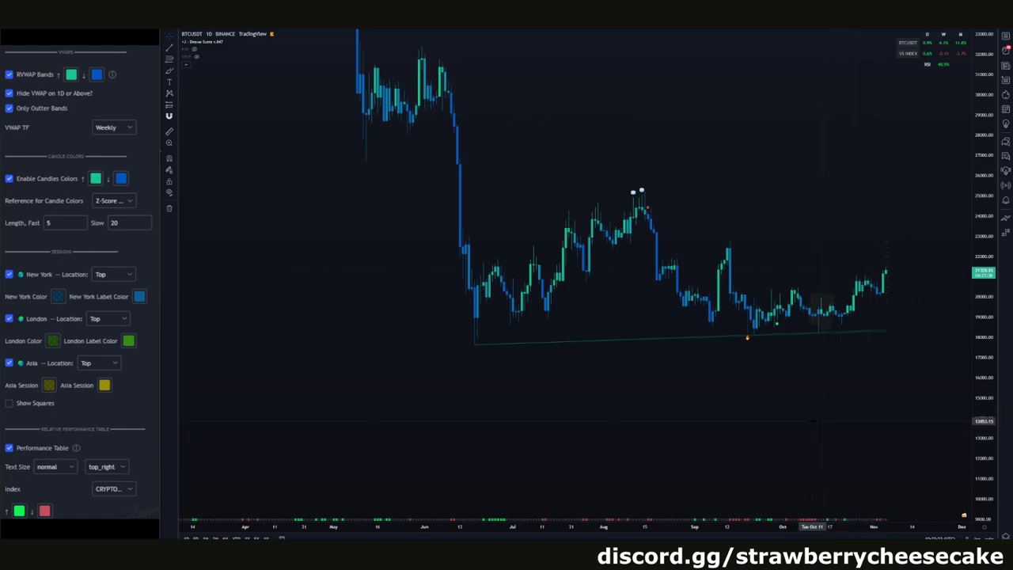
scroll(776, 396, "down", 2)
left_click_drag(781, 410, 752, 435)
Return the chart to the 1-hour timeframe and stretch the price scale around the October 21 to November 5 candles.
left_click(329, 20)
left_click(317, 20)
scroll(651, 230, "down", 5)
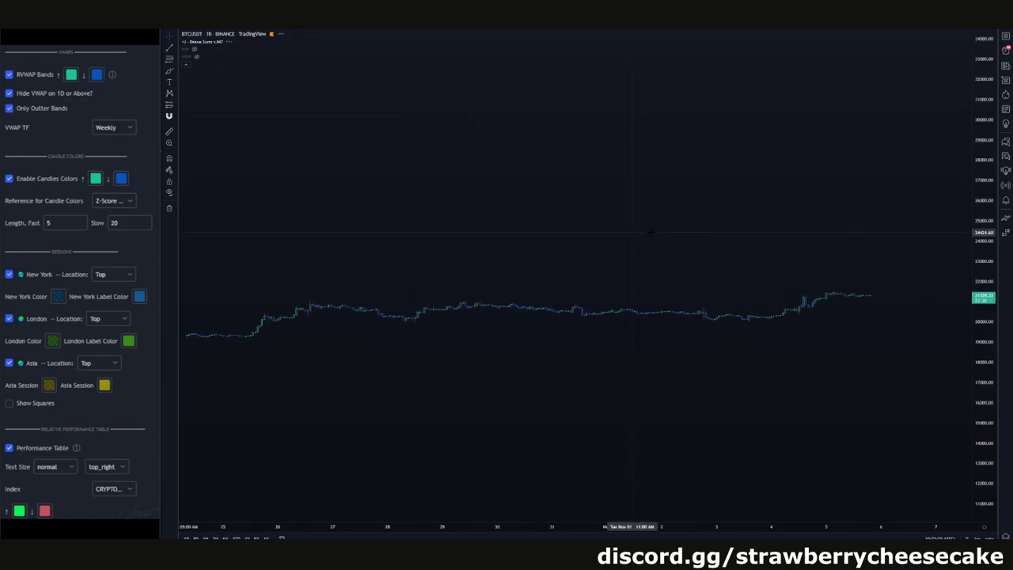
left_click_drag(975, 475, 978, 87)
left_click_drag(744, 300, 727, 169)
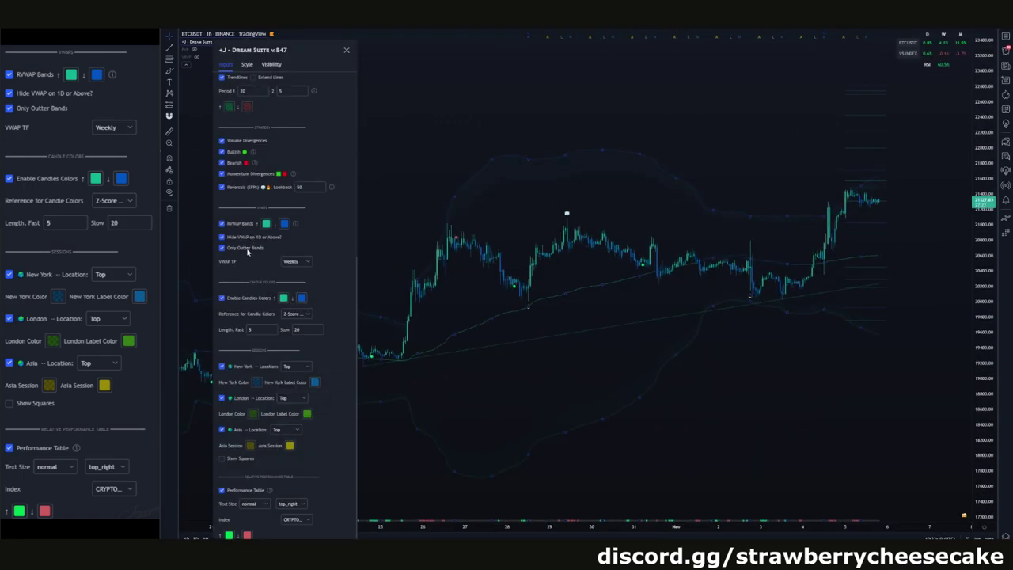
Review the VWAP options in the indicator settings, close them and examine the bands around the 1-hour October candles.
key("Escape")
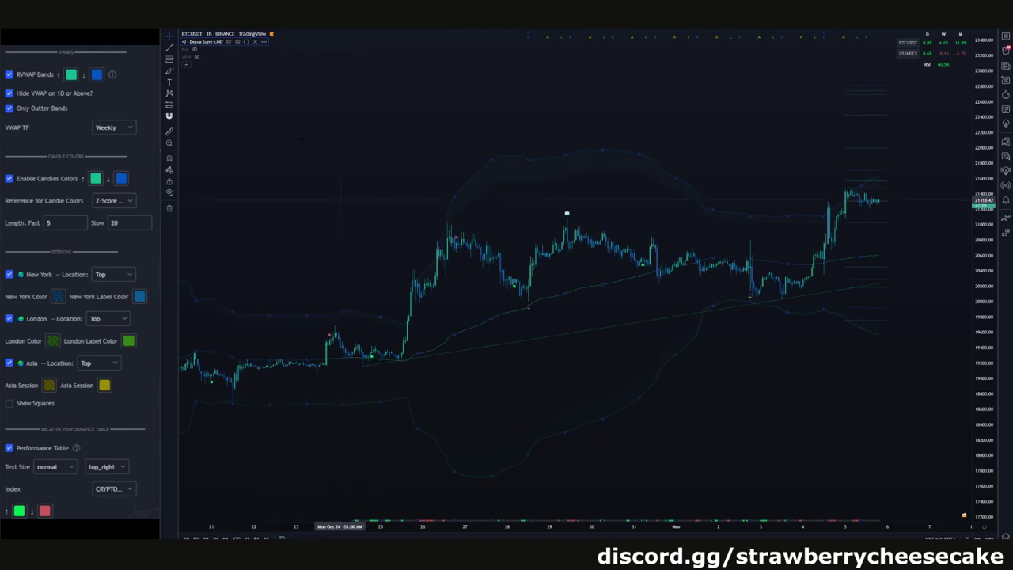
left_click_drag(983, 414, 983, 341)
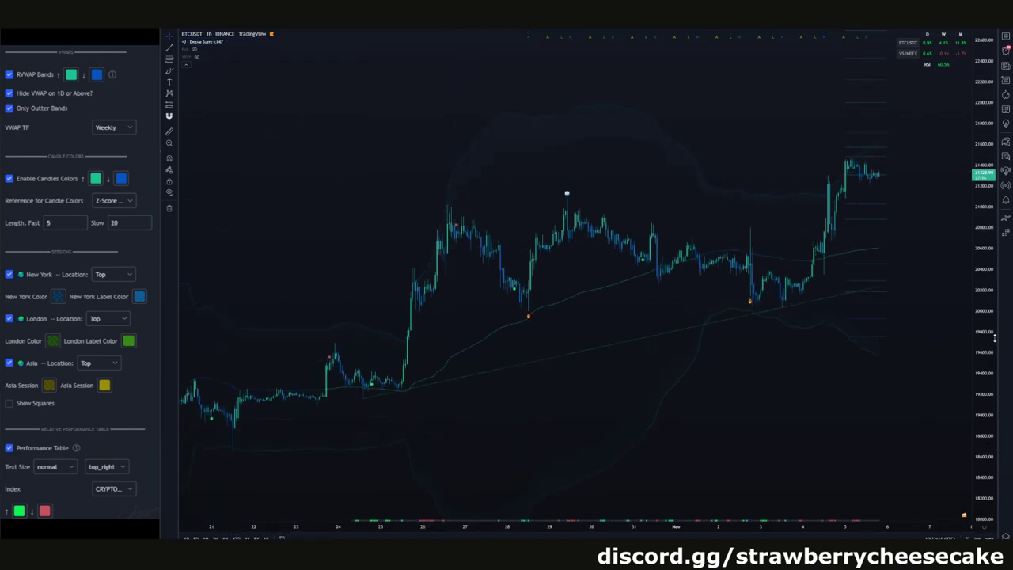
left_click_drag(479, 237, 471, 209)
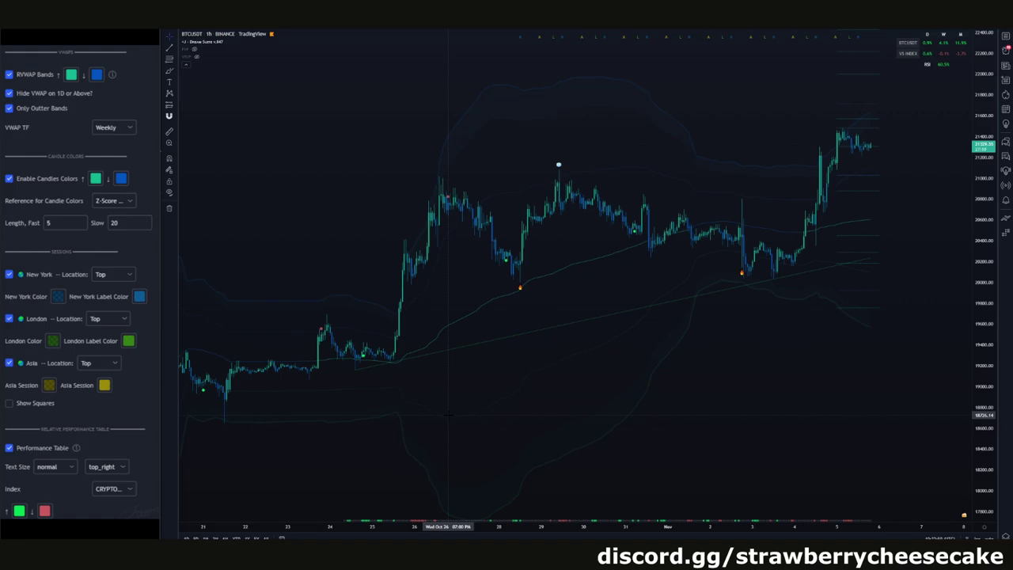
left_click_drag(372, 208, 419, 187)
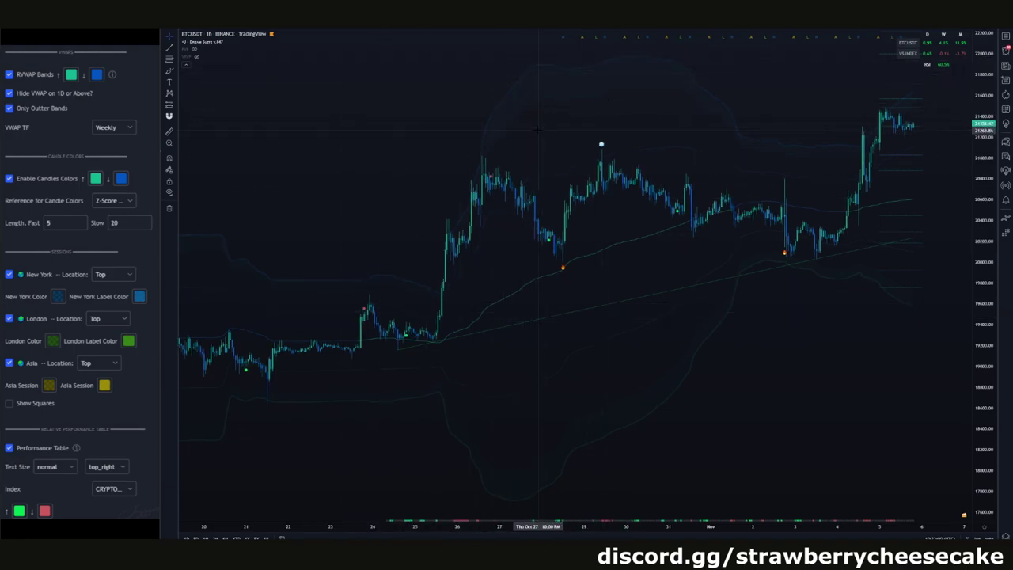
left_click_drag(408, 128, 454, 112)
left_click_drag(395, 132, 385, 126)
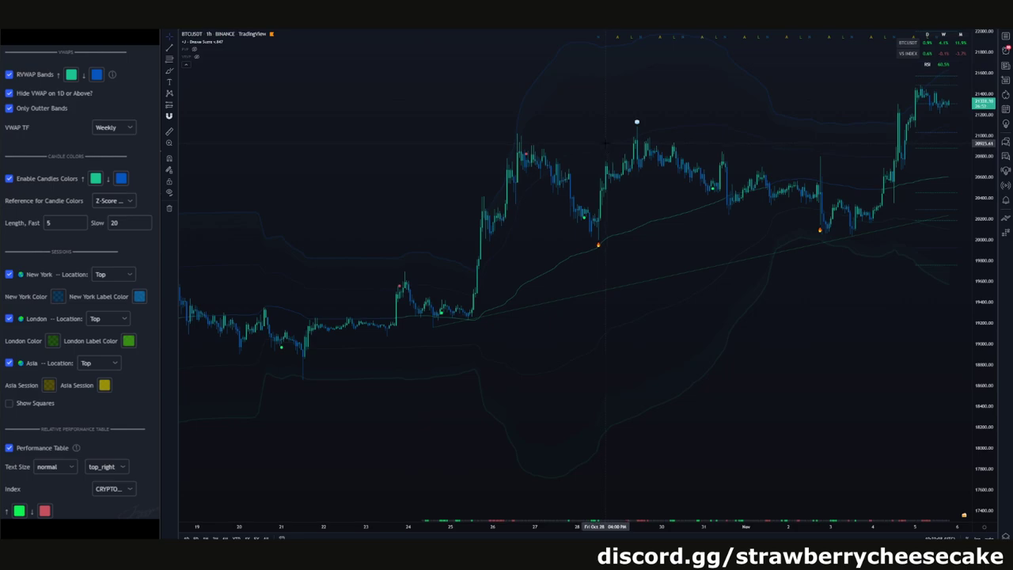
scroll(602, 150, "down", 5)
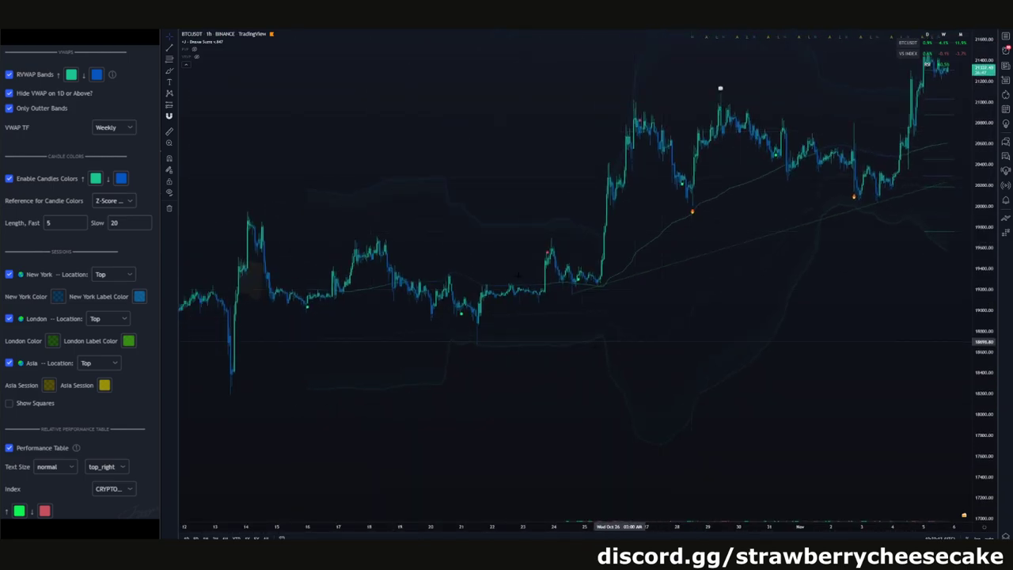
scroll(593, 138, "left", 2)
scroll(593, 138, "up", 3)
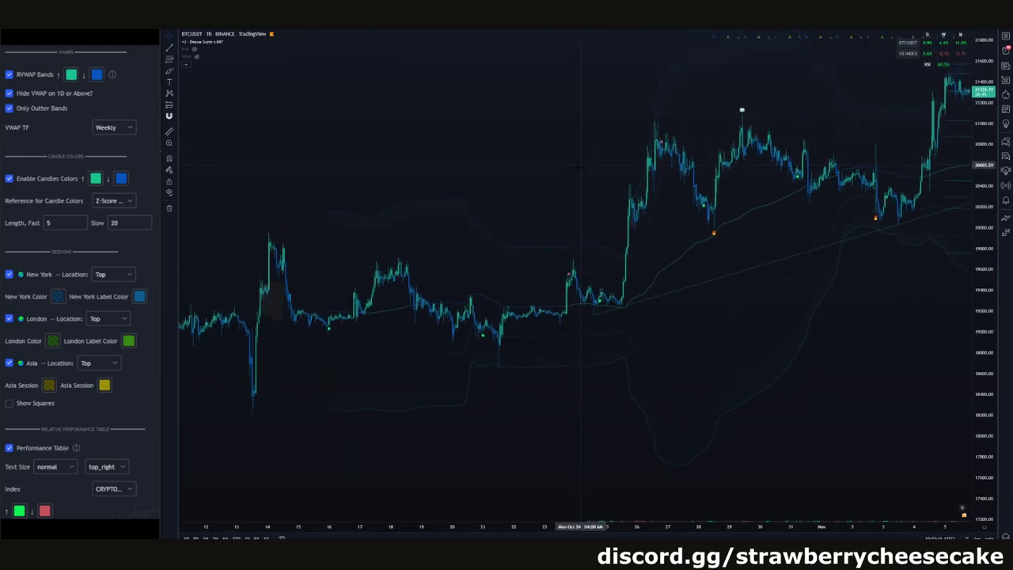
Examine the weekly VWAP bands on the 1-hour chart from mid-October to November 5.
left_click_drag(886, 401, 778, 414)
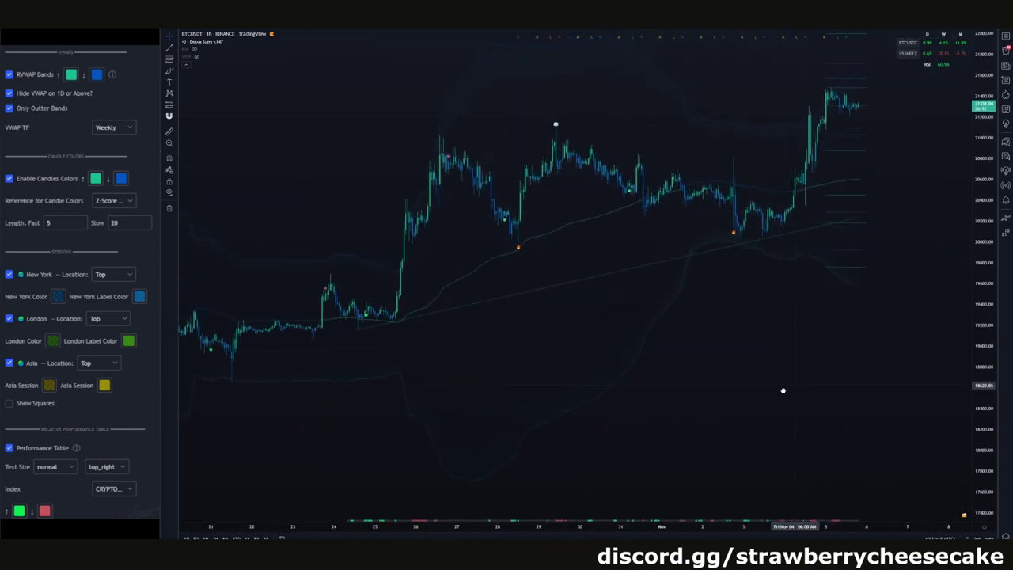
scroll(782, 388, "down", 2)
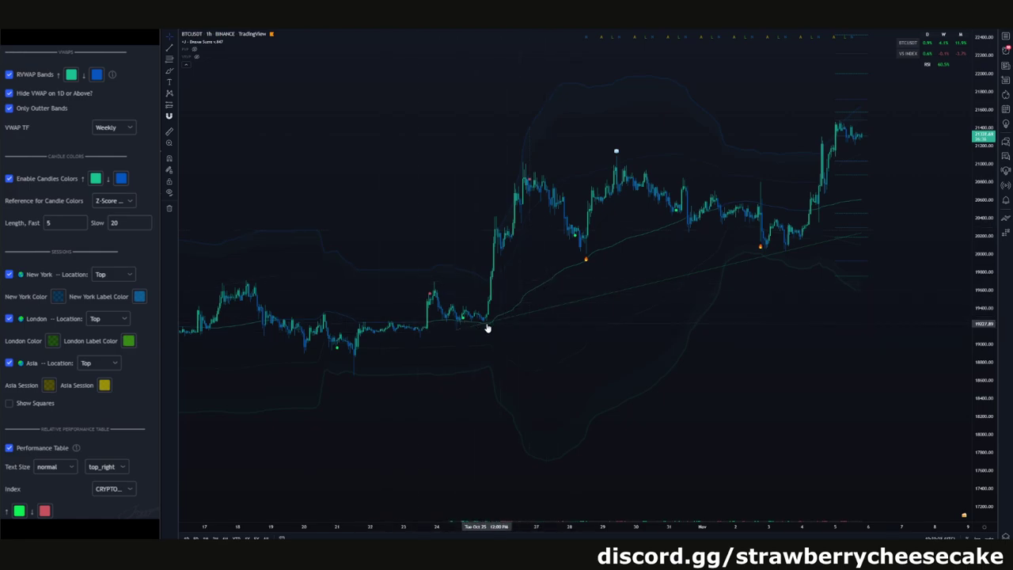
scroll(438, 182, "up", 1)
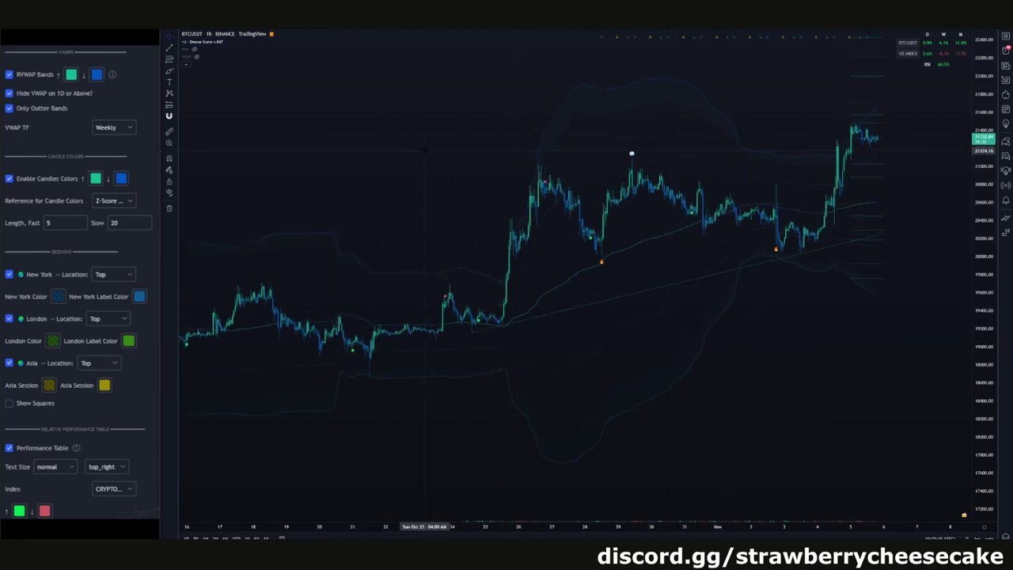
scroll(309, 151, "up", 1)
left_click_drag(308, 150, 404, 177)
scroll(672, 246, "down", 3)
scroll(506, 154, "up", 3)
left_click_drag(497, 151, 482, 180)
Inspect the weekly VWAP line and outer bands closely around the October 26 to November 5 candles and reversal markers.
scroll(482, 180, "up", 5)
left_click_drag(551, 112, 567, 107)
scroll(572, 117, "down", 3)
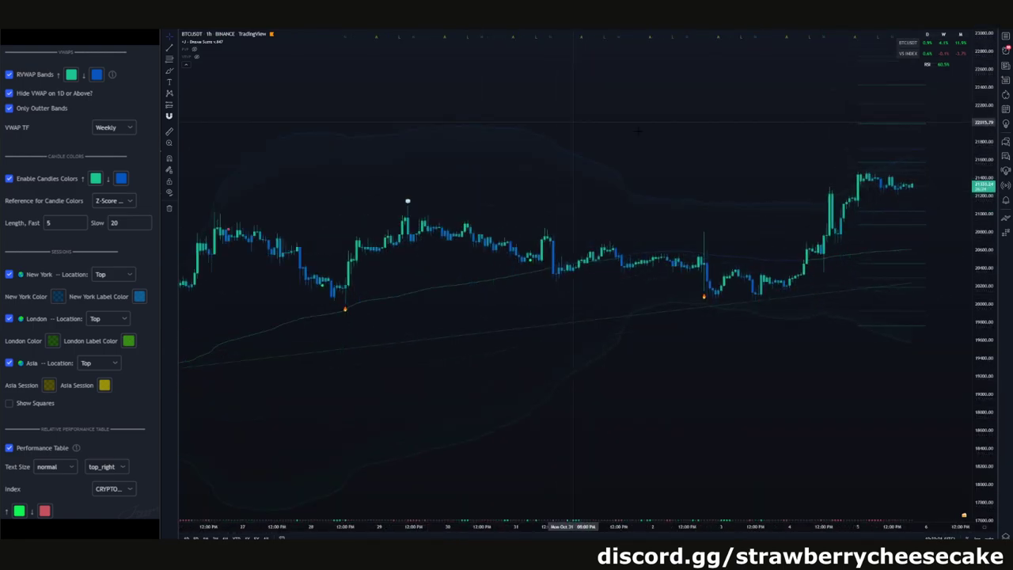
left_click_drag(789, 137, 814, 133)
left_click_drag(980, 239, 968, 173)
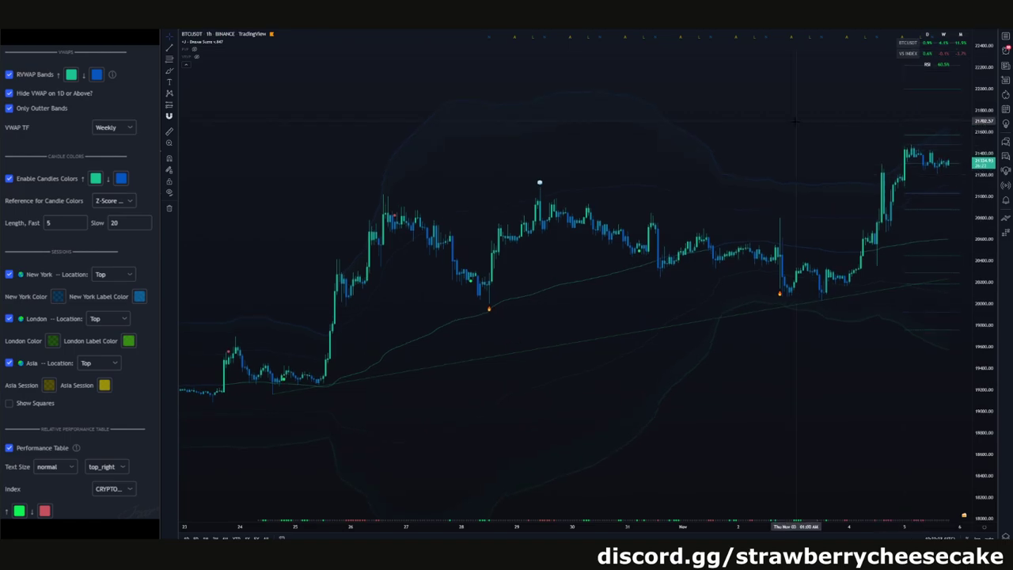
left_click_drag(796, 122, 792, 129)
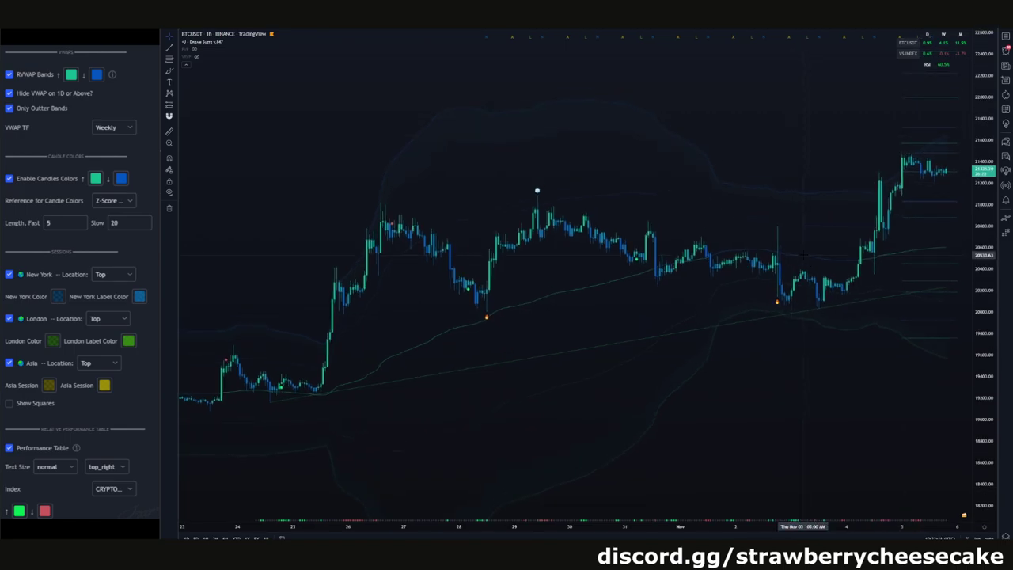
scroll(795, 258, "up", 5)
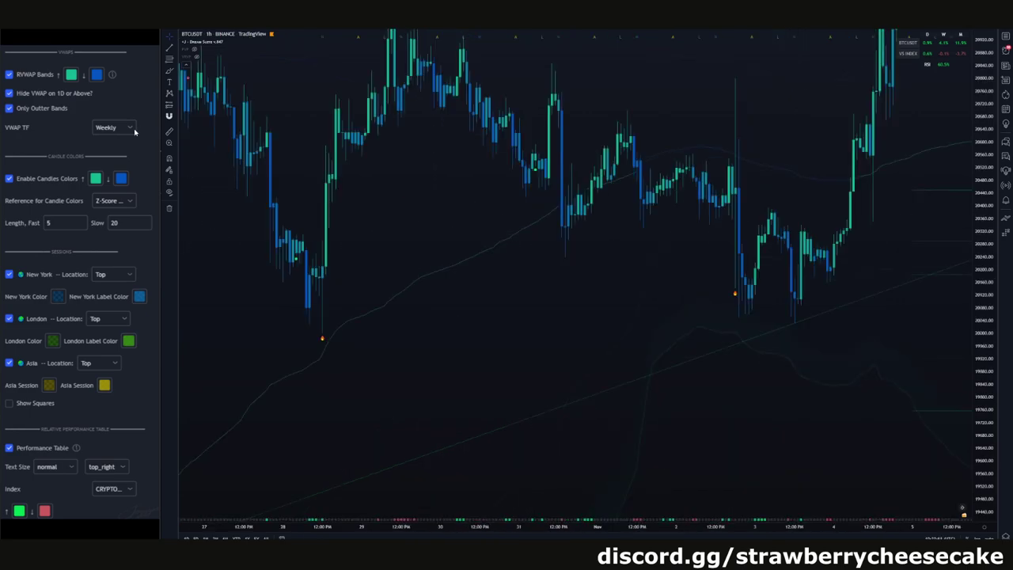
left_click(235, 43)
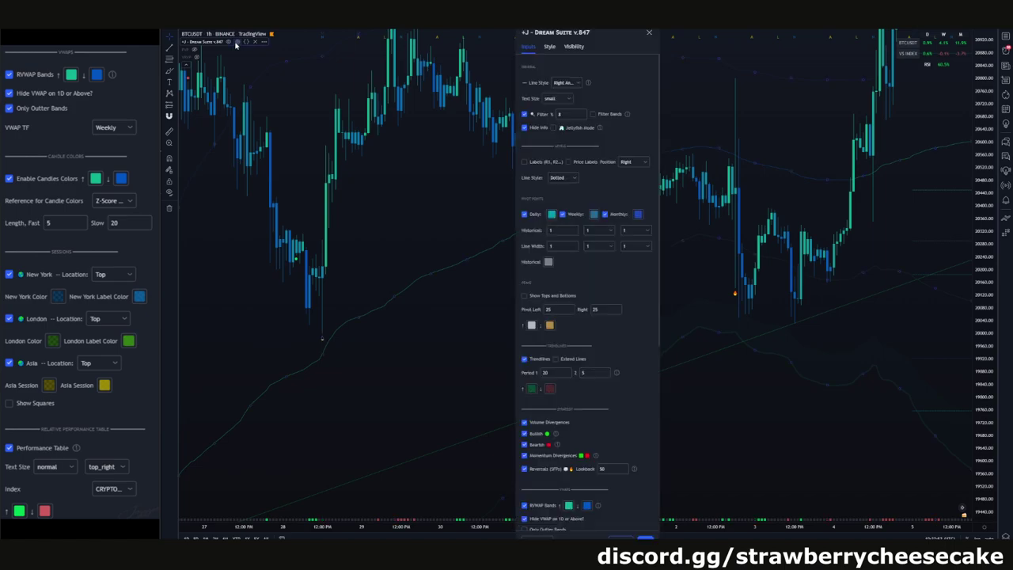
left_click_drag(577, 35, 290, 35)
scroll(524, 334, "up", 2)
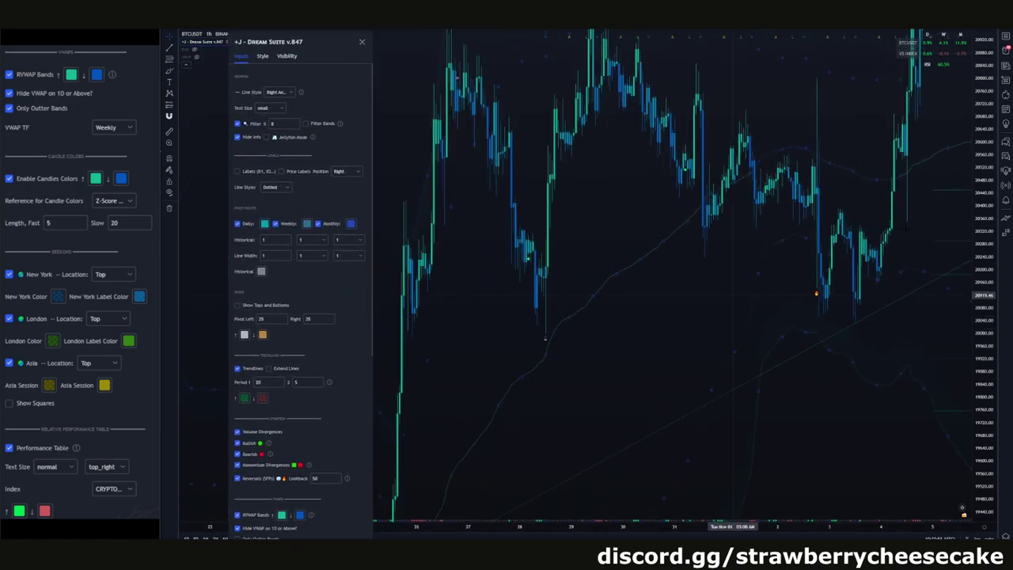
Set the VWAP timeframe to Daily in the Dream Suite indicator settings and apply it to the chart.
left_click_drag(982, 141, 979, 419)
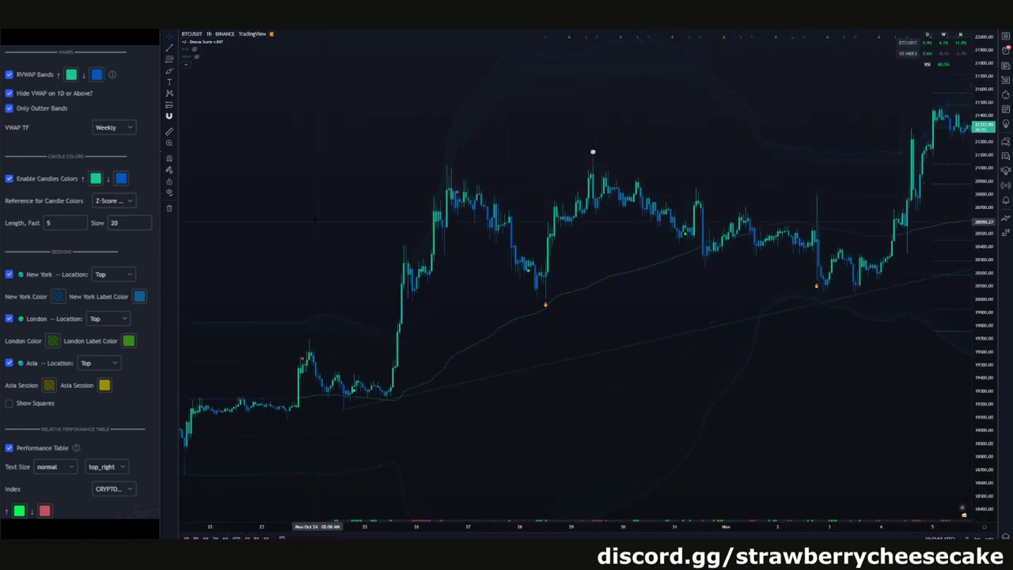
left_click_drag(293, 105, 267, 48)
left_click(237, 42)
scroll(610, 355, "down", 8)
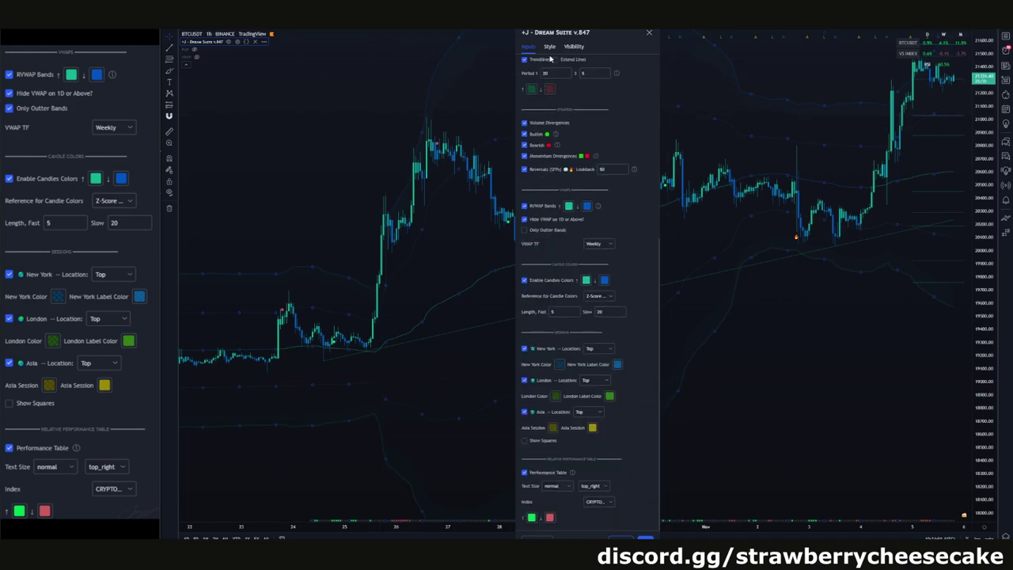
left_click_drag(560, 33, 257, 23)
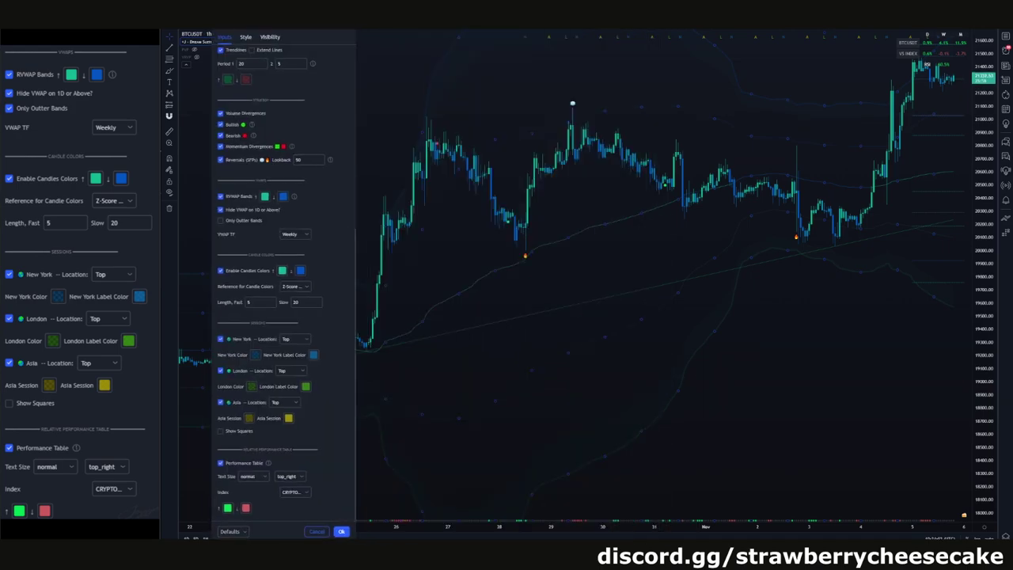
left_click(303, 235)
left_click(297, 246)
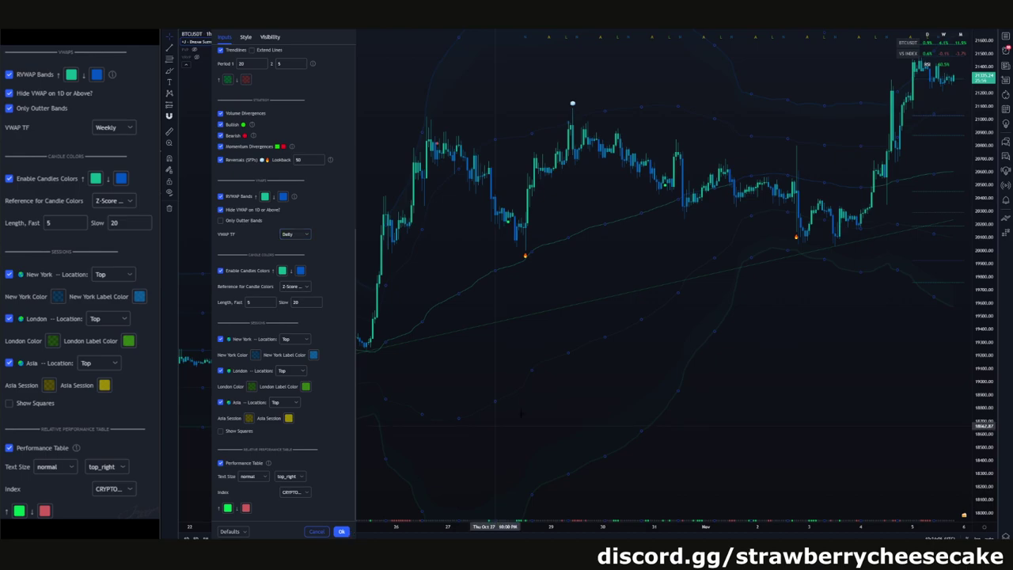
left_click(521, 413)
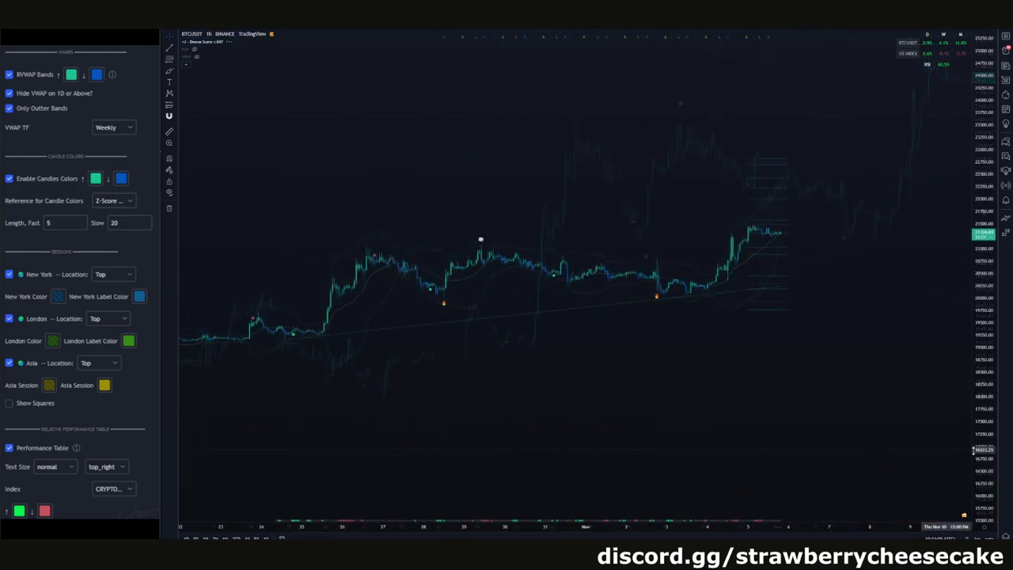
Stretch the price scale and examine the daily VWAP bands around the October 27 to November 5 candles.
left_click_drag(983, 446, 912, 61)
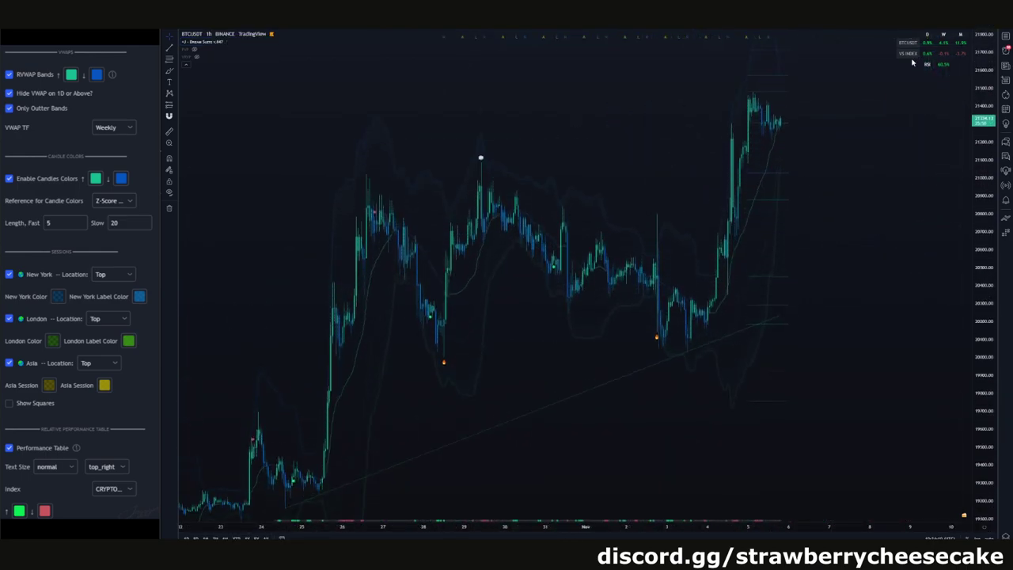
scroll(278, 55, "up", 2)
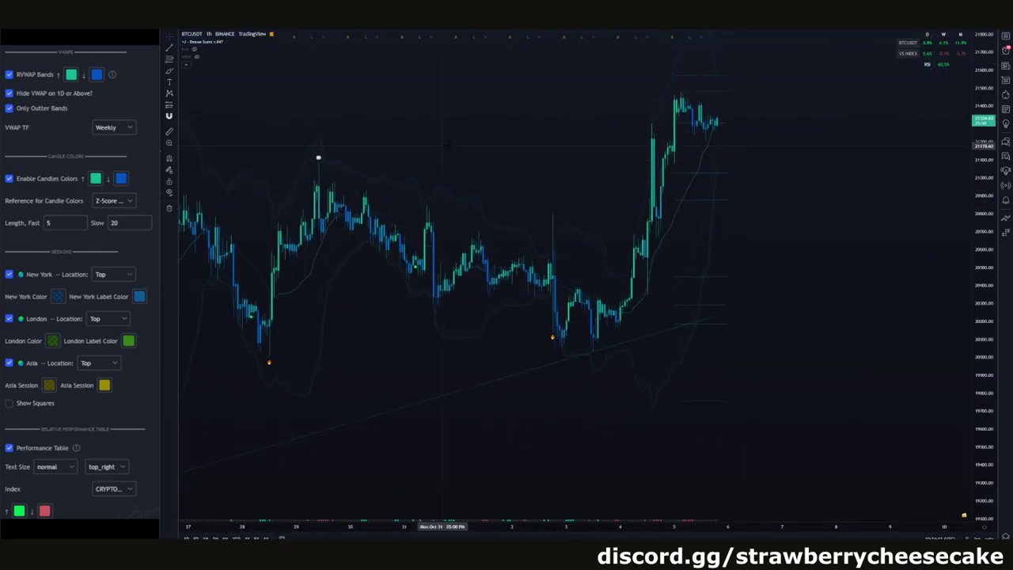
scroll(686, 125, "up", 3)
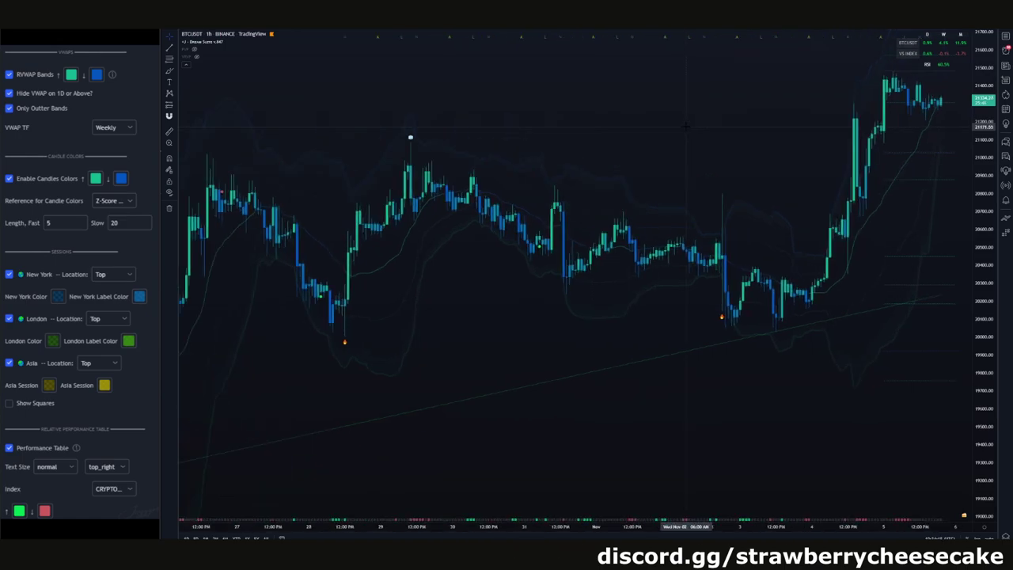
Change the Dream Suite VWAP timeframe to Monthly and apply the setting.
left_click(237, 42)
scroll(620, 331, "down", 2)
scroll(619, 330, "down", 4)
left_click(598, 306)
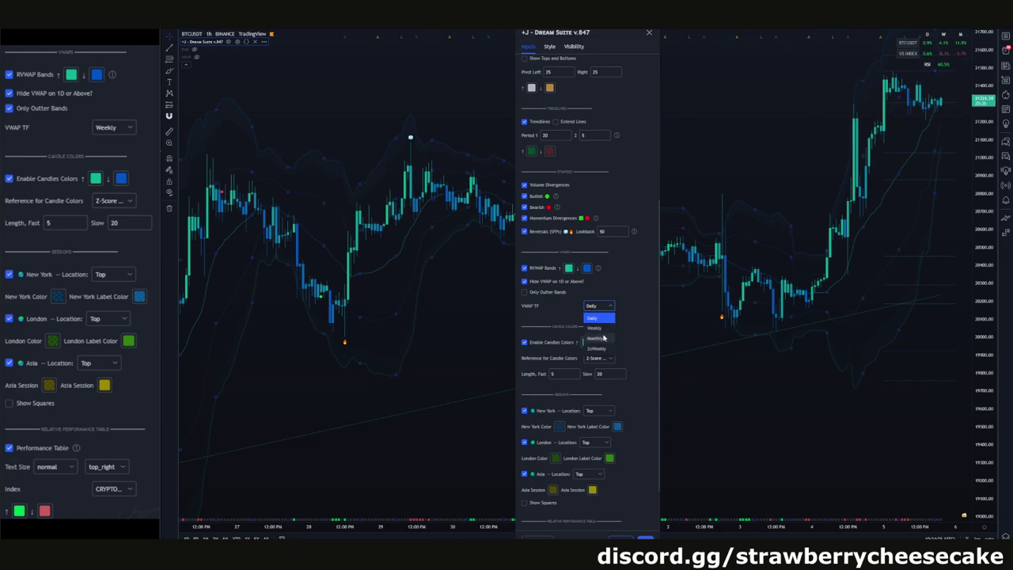
left_click(603, 338)
left_click(645, 538)
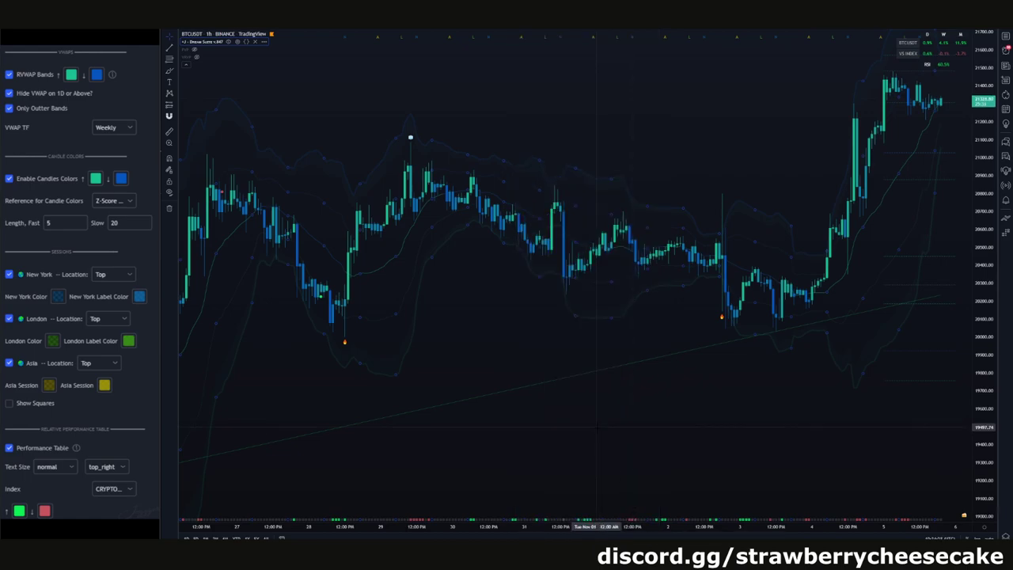
left_click(596, 428)
Examine the monthly VWAP line and its bands below the late-October and early-November candles.
scroll(594, 428, "down", 3)
left_click_drag(827, 393, 786, 380)
scroll(785, 380, "down", 6)
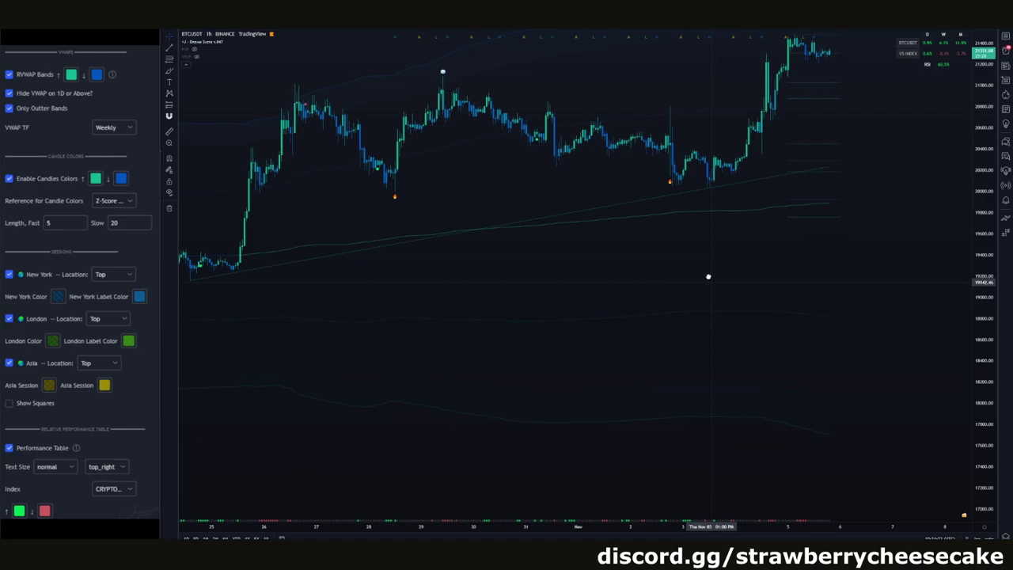
left_click_drag(871, 304, 784, 353)
Return the Dream Suite VWAP timeframe to Weekly and confirm the settings.
scroll(784, 353, "up", 4)
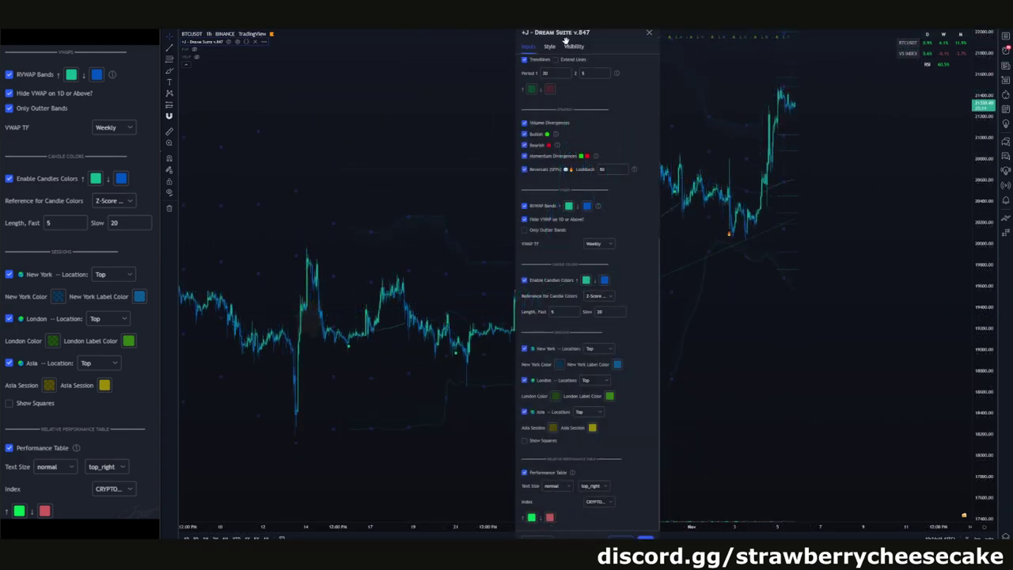
left_click_drag(566, 39, 334, 36)
left_click(413, 535)
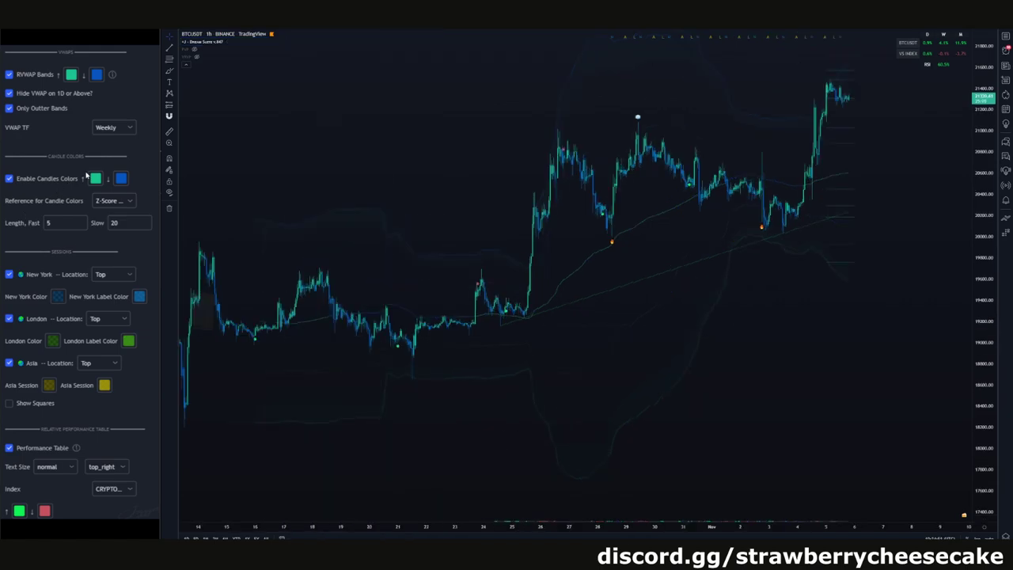
Inspect the candle colors and weekly VWAP bands between October 25 and November 5.
scroll(477, 150, "up", 4)
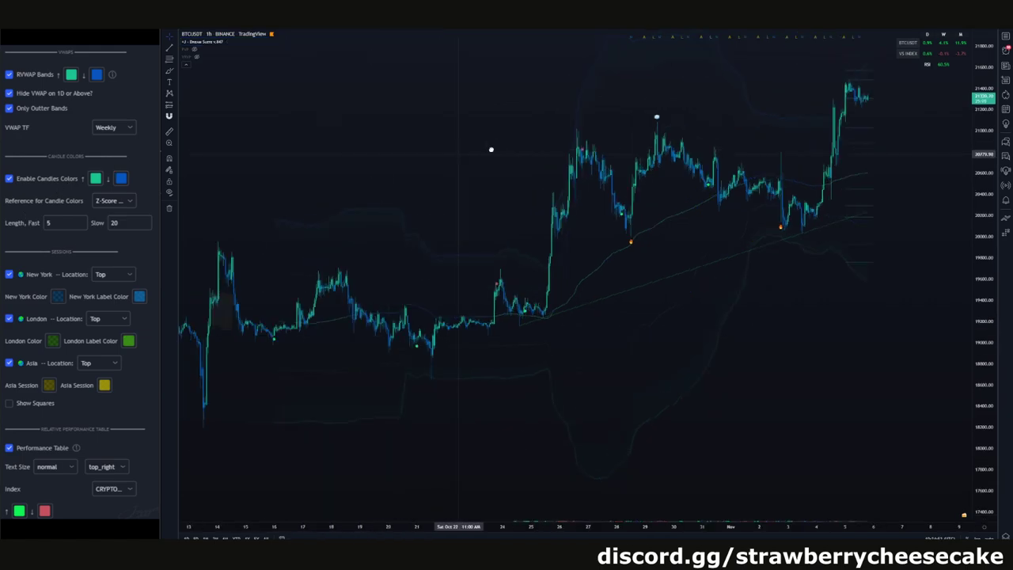
scroll(524, 165, "up", 3)
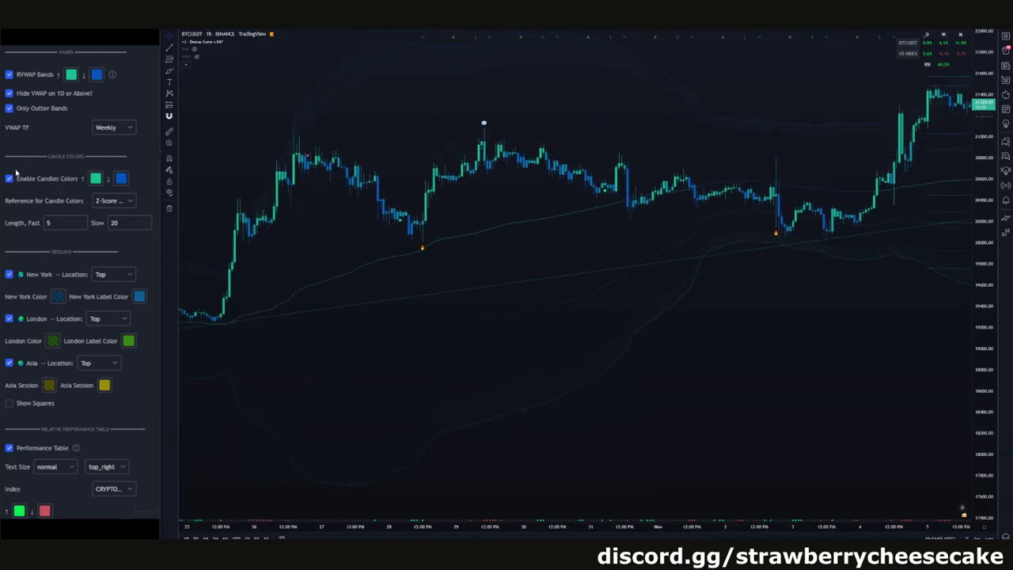
left_click_drag(292, 69, 304, 83)
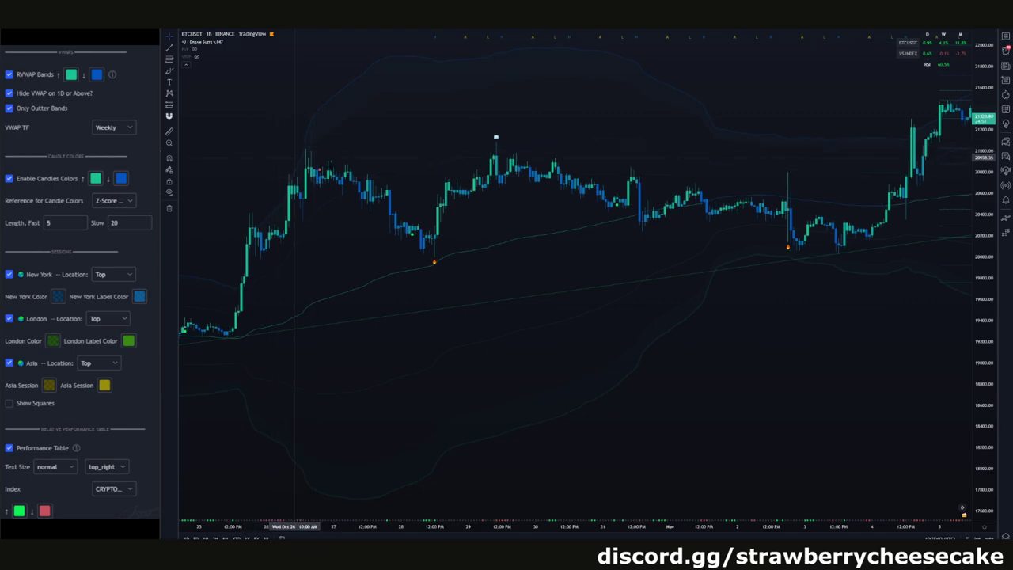
Bring the Dream Suite indicator to the front of the chart's visual order.
mouse_move(220, 45)
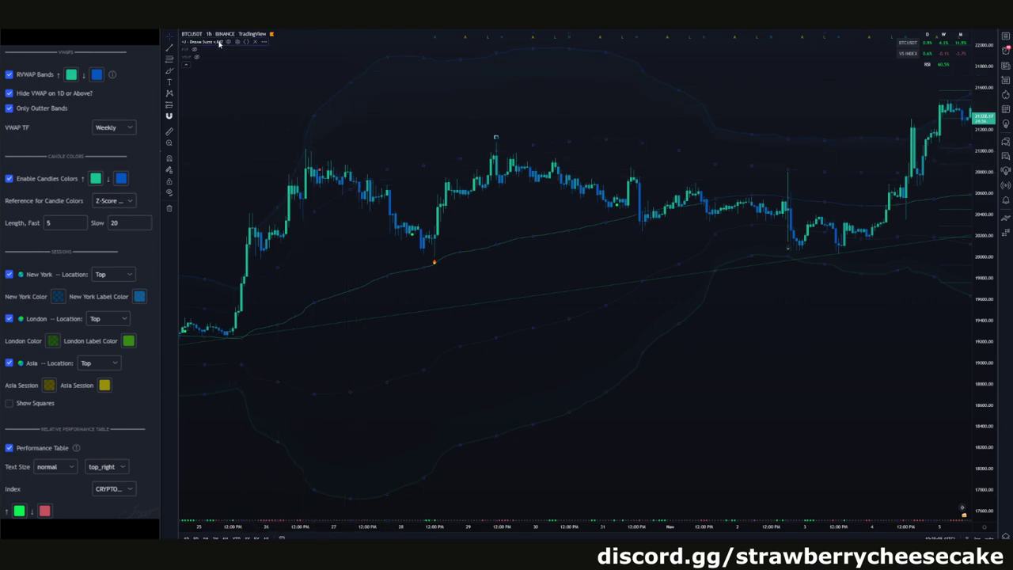
left_click(263, 42)
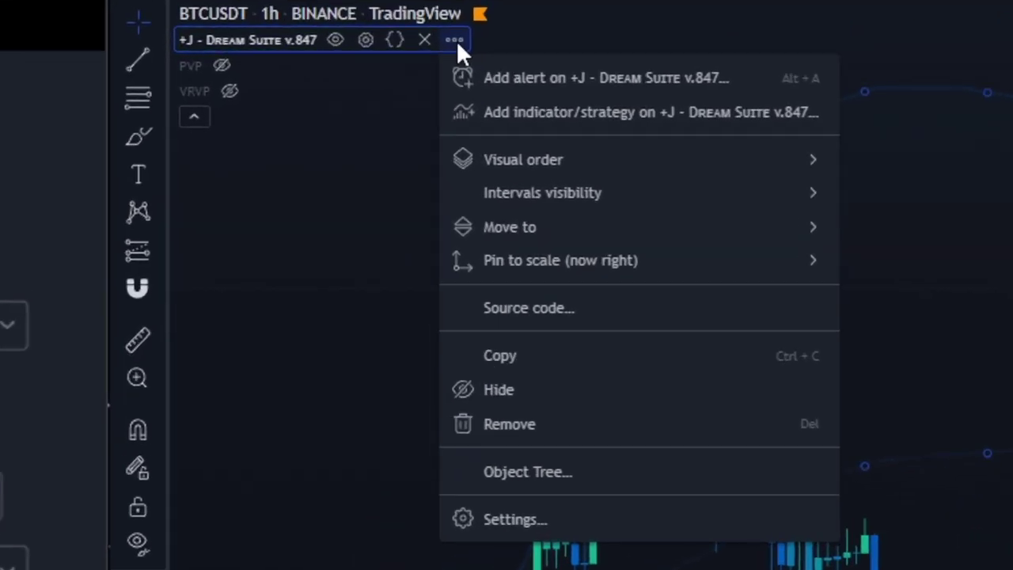
mouse_move(727, 149)
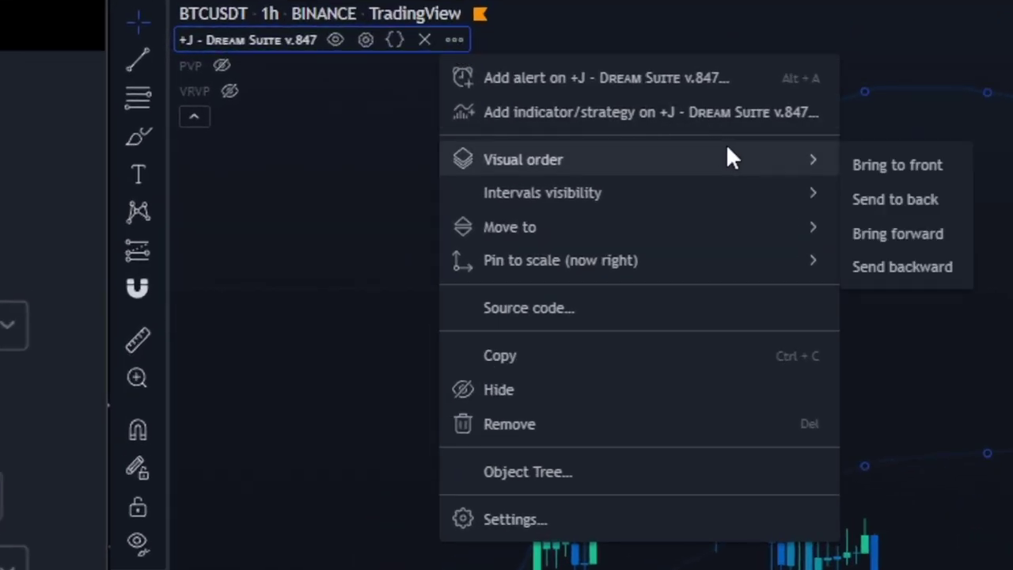
left_click(935, 164)
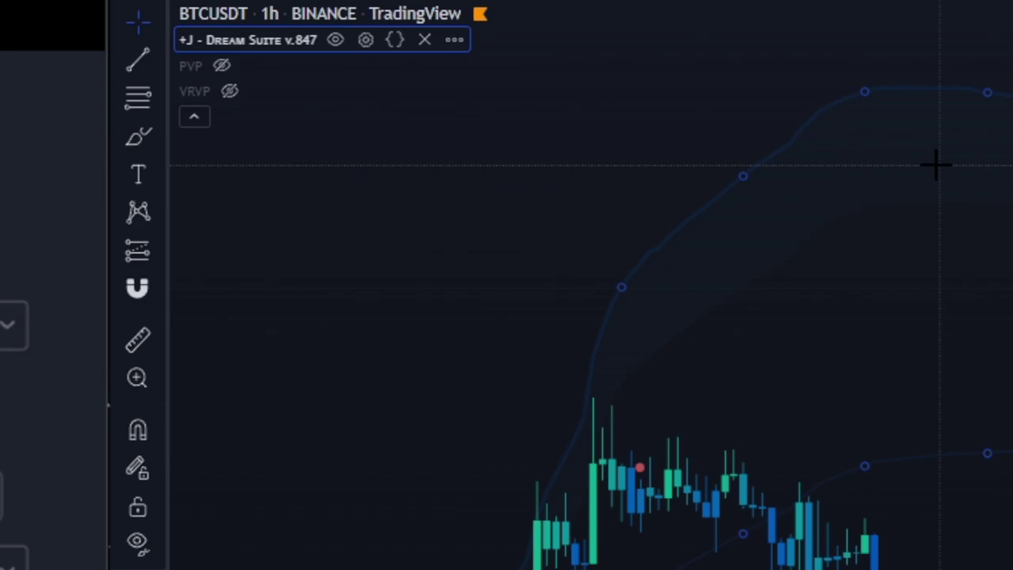
left_click(454, 40)
mouse_move(569, 149)
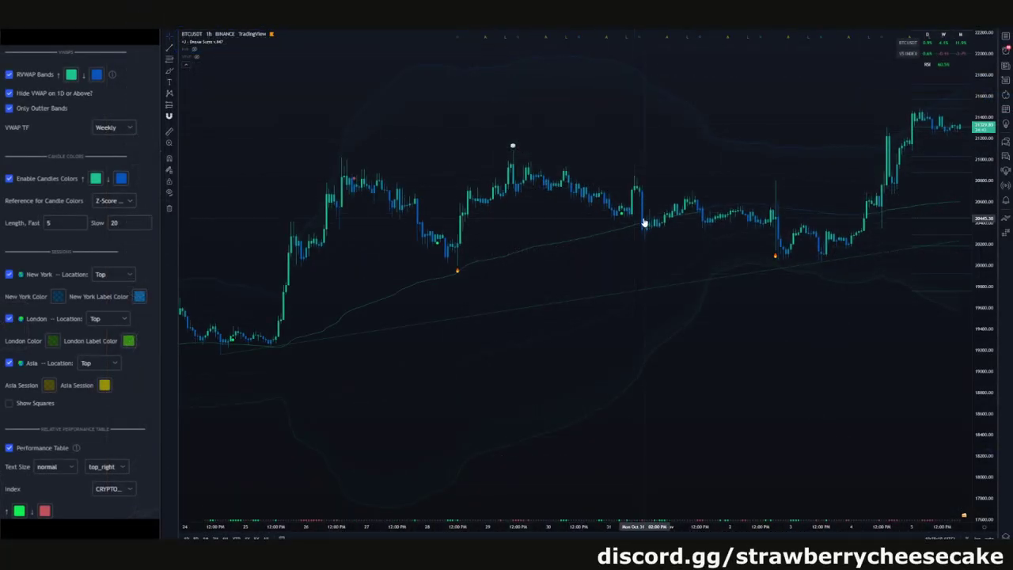
Set the Dream Suite reference for candle colors to Volume.
scroll(629, 230, "up", 4)
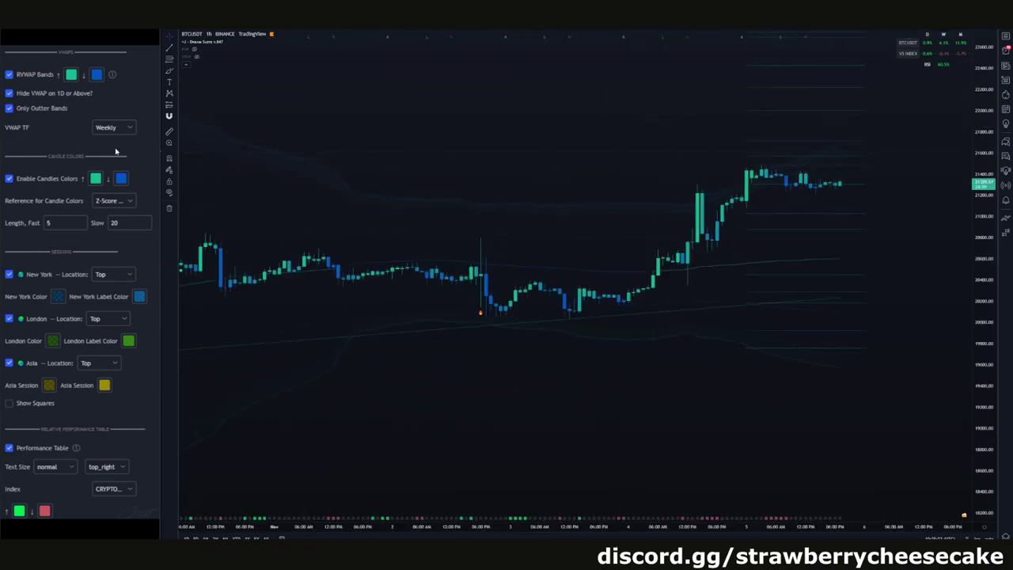
left_click(237, 43)
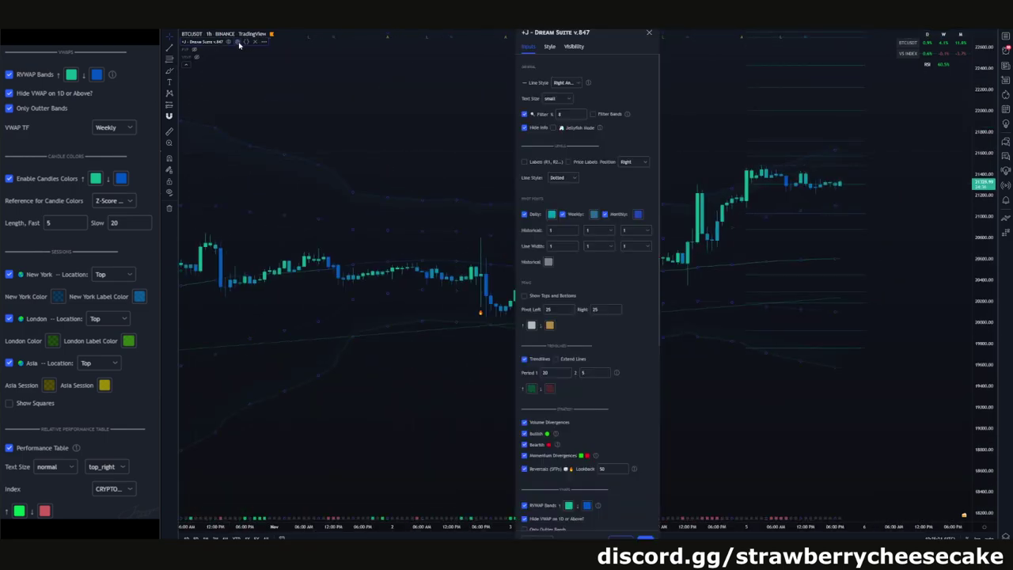
scroll(633, 128, "down", 5)
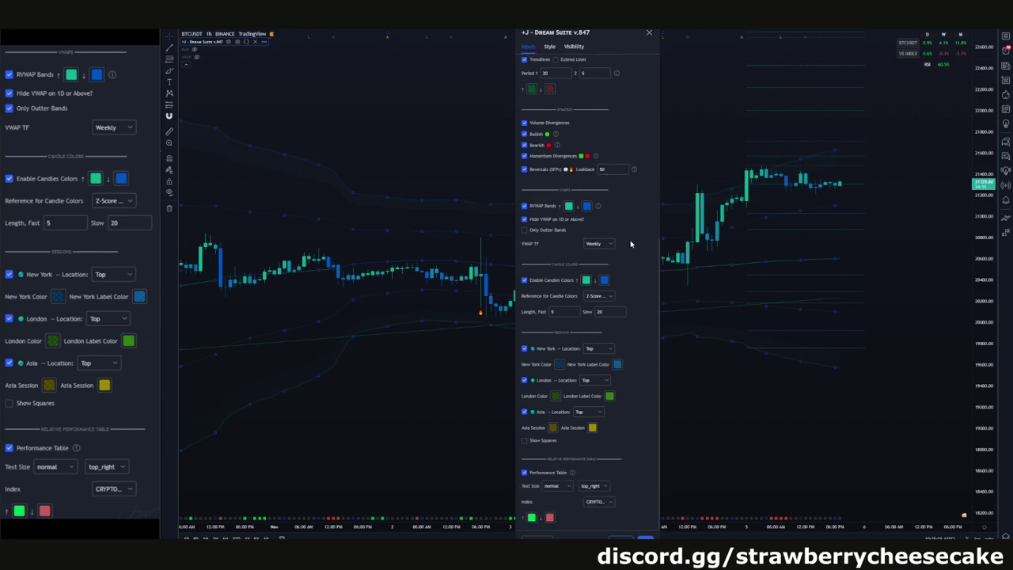
left_click_drag(586, 32, 300, 39)
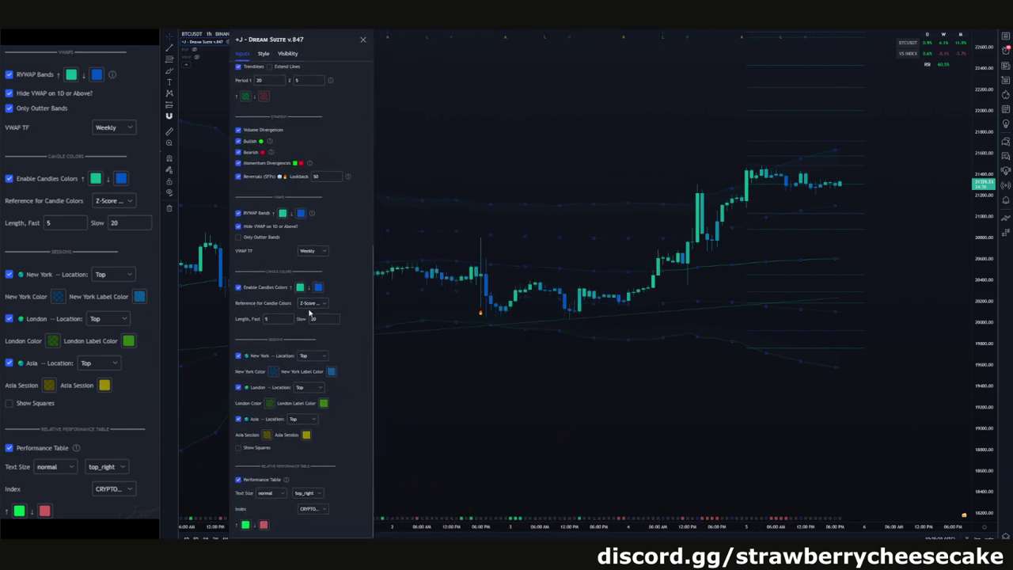
left_click(315, 304)
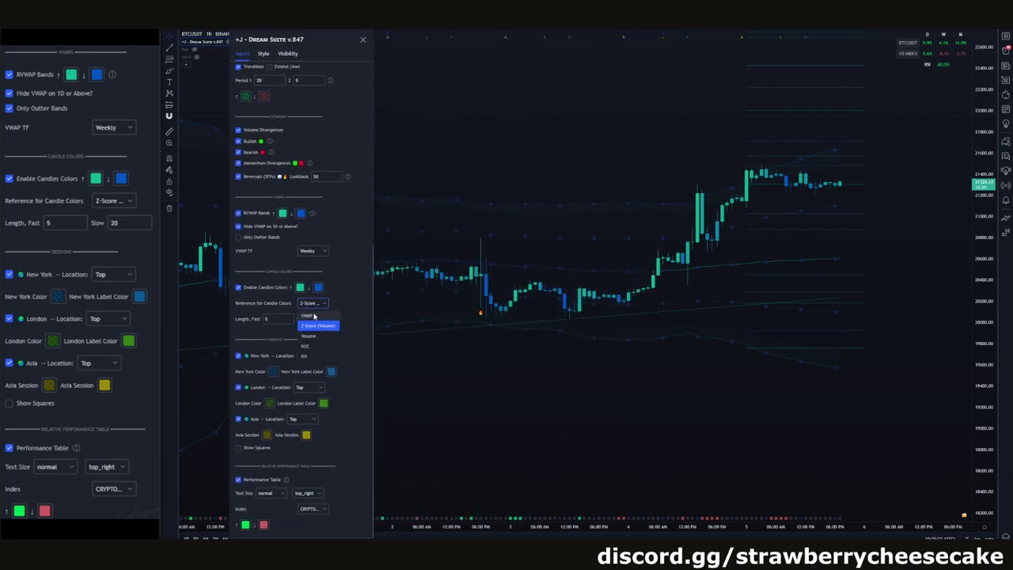
left_click(319, 336)
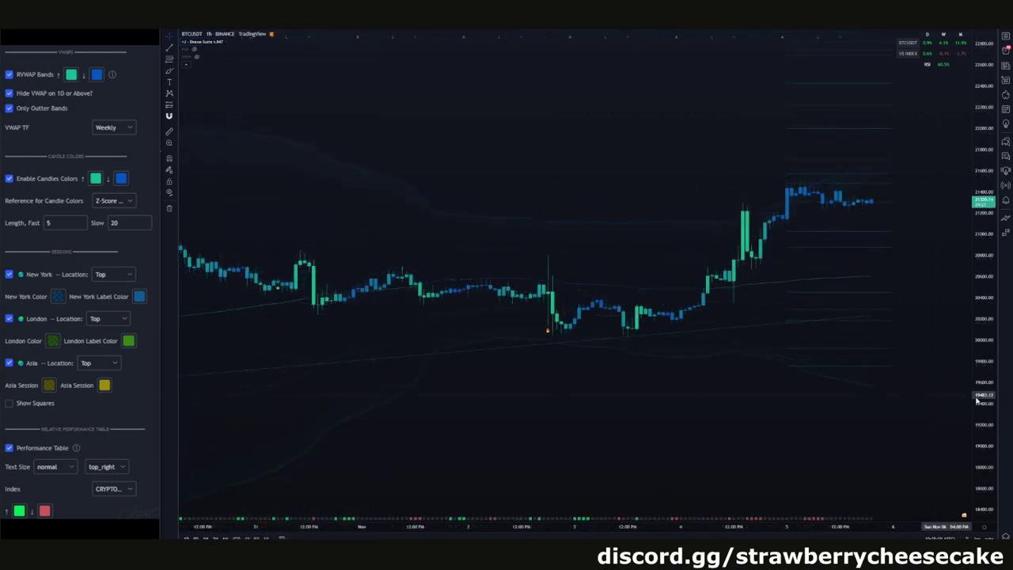
Switch the BTCUSDT chart to the 30-minute interval and frame the volume-colored candles from November 2 to 5.
left_click_drag(985, 316, 985, 152)
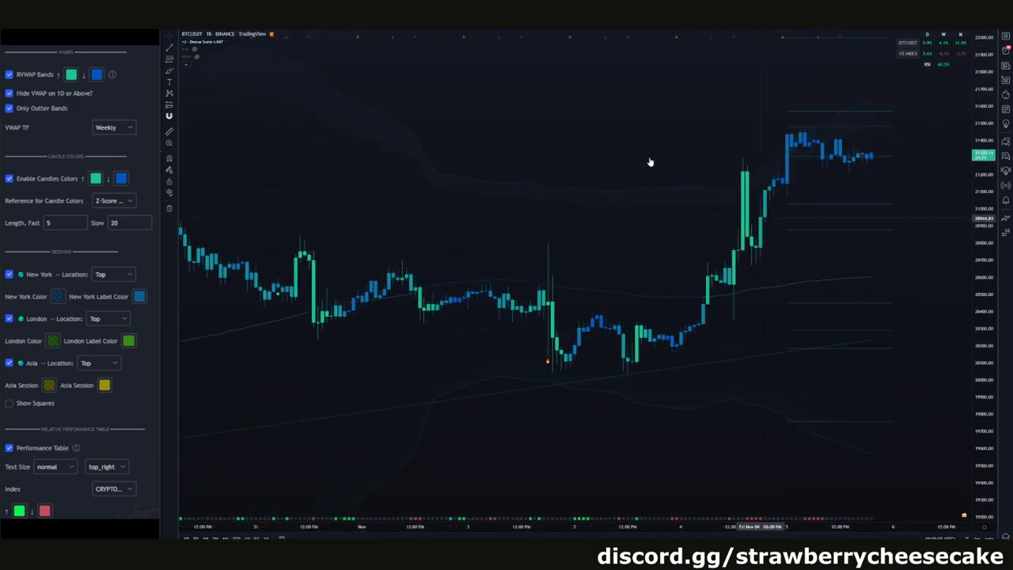
scroll(625, 170, "up", 2)
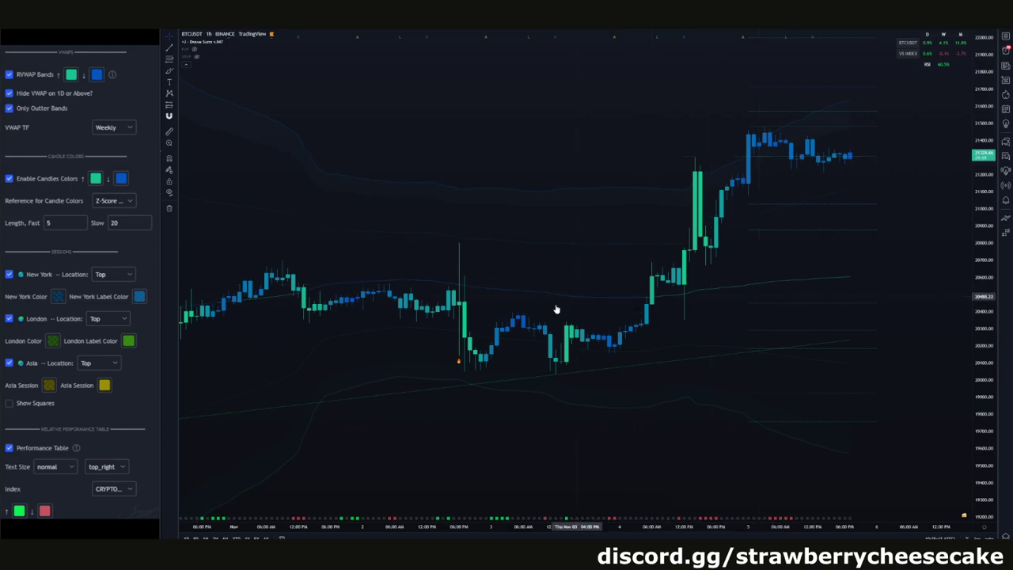
left_click(287, 25)
scroll(506, 404, "down", 5)
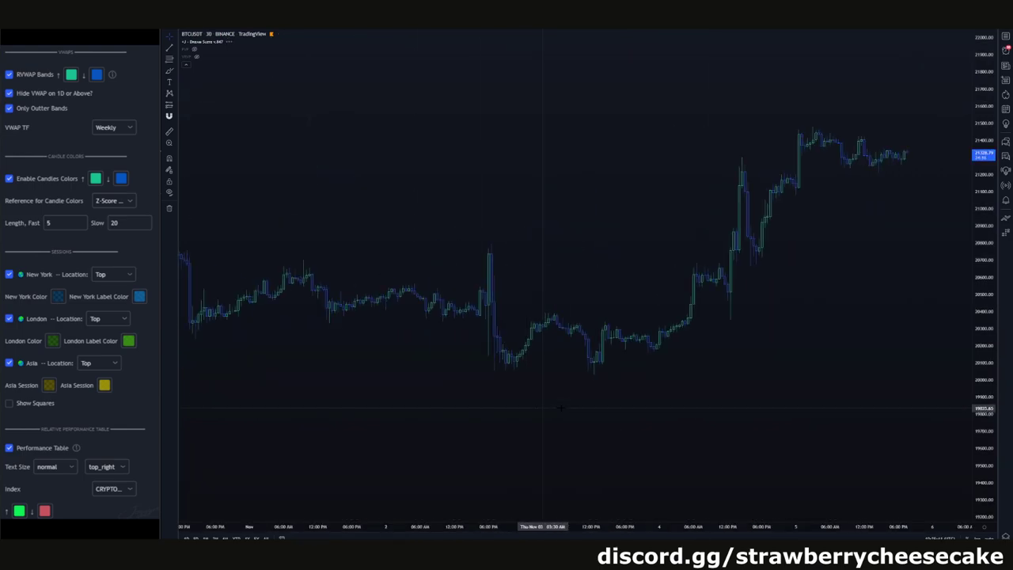
left_click_drag(573, 408, 626, 403)
scroll(744, 411, "down", 4)
left_click_drag(708, 425, 682, 430)
left_click_drag(511, 210, 539, 206)
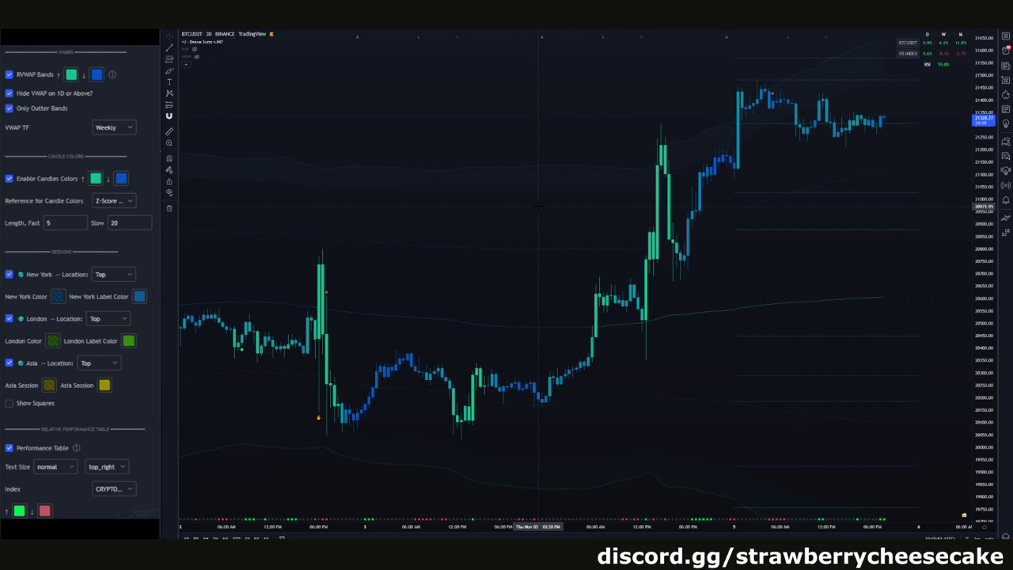
Brush a rising curve that levels off below the November 5 candles, plus an arrow looping down from its middle.
left_click_drag(538, 205, 343, 113)
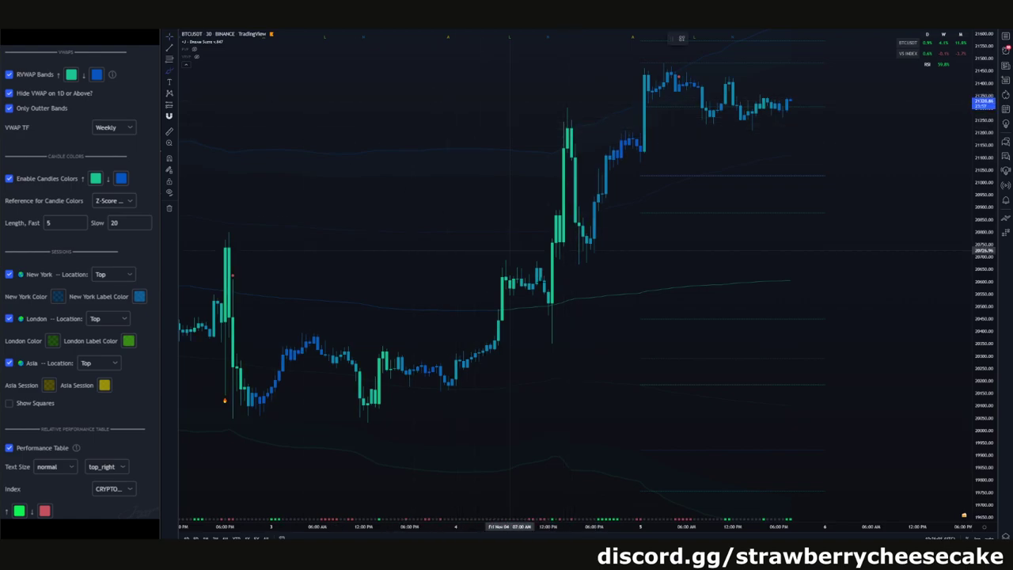
scroll(655, 326, "up", 3)
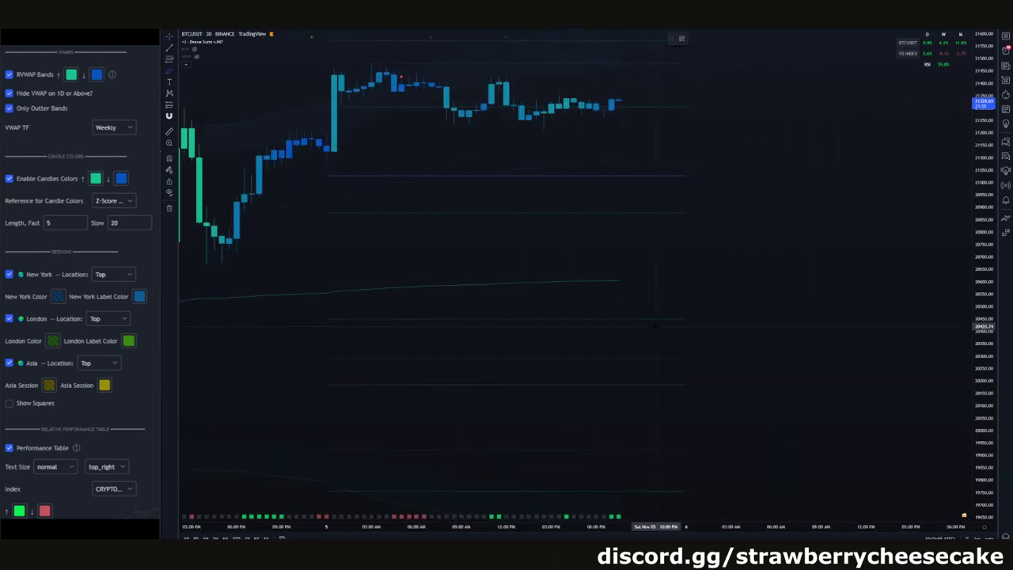
left_click_drag(360, 368, 639, 133)
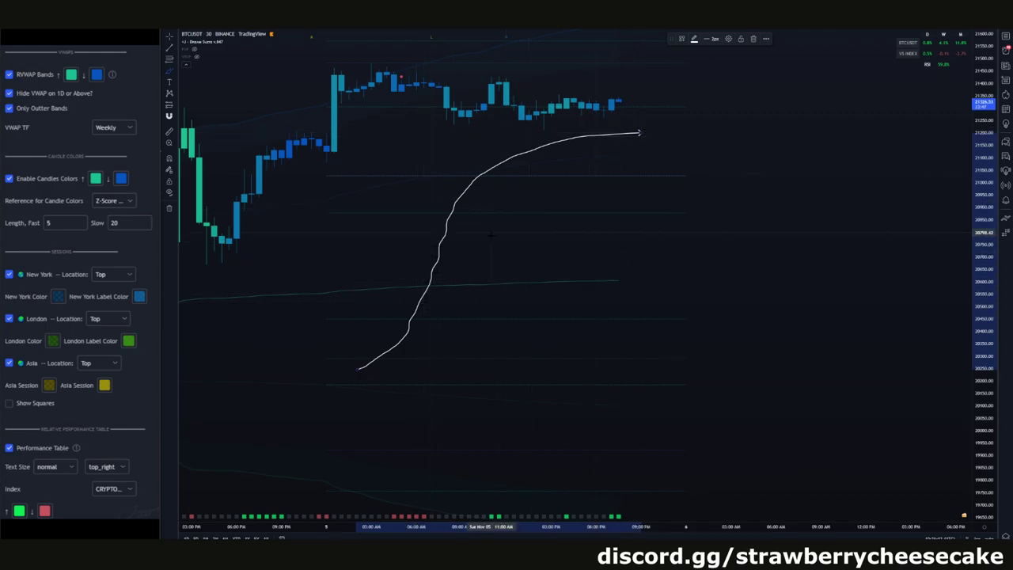
mouse_move(455, 199)
left_mouse_down()
mouse_move(515, 317)
mouse_move(434, 322)
left_mouse_up()
Handwrite up arrows with V and ΔV labels beside the sketched curve to illustrate rising volume.
mouse_move(582, 226)
left_mouse_down()
mouse_move(587, 258)
mouse_move(603, 232)
left_mouse_up()
mouse_move(662, 217)
left_mouse_down()
mouse_move(649, 217)
mouse_move(722, 214)
left_mouse_up()
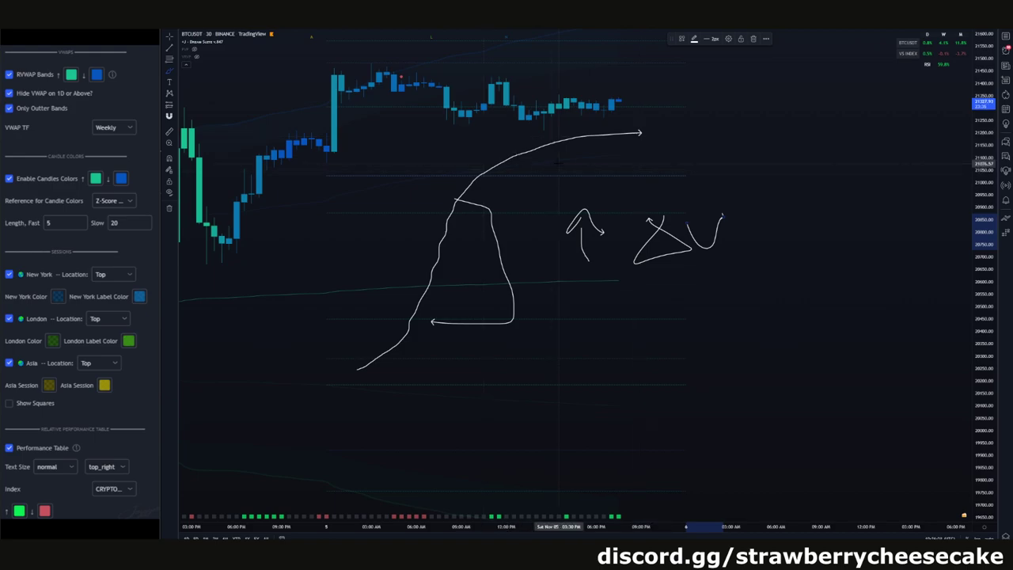
mouse_move(596, 182)
left_mouse_down()
mouse_move(581, 161)
mouse_move(641, 149)
left_mouse_up()
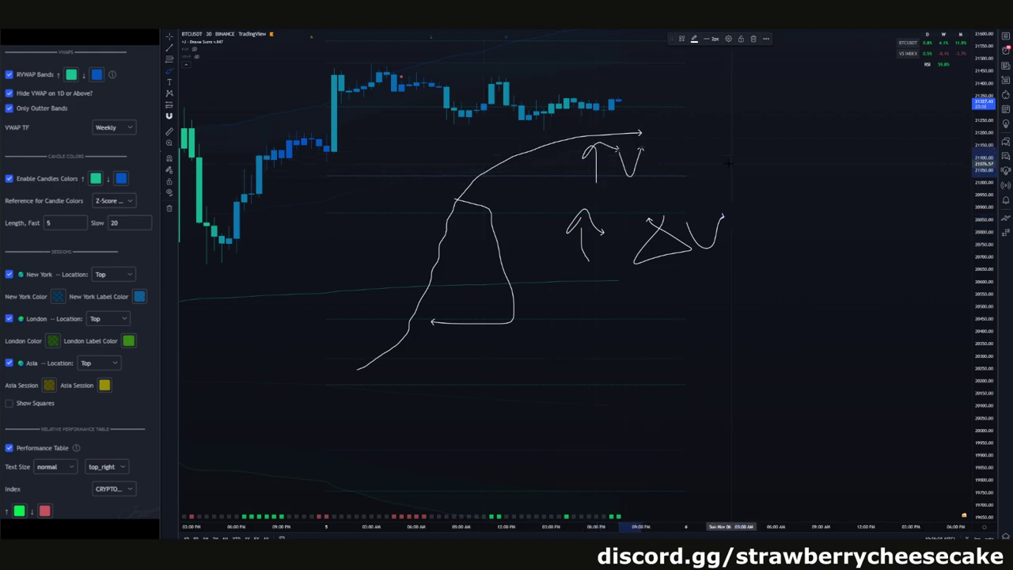
left_click_drag(710, 157, 745, 158)
mouse_move(776, 144)
left_mouse_down()
mouse_move(784, 174)
mouse_move(769, 151)
mouse_move(812, 172)
mouse_move(814, 148)
left_mouse_up()
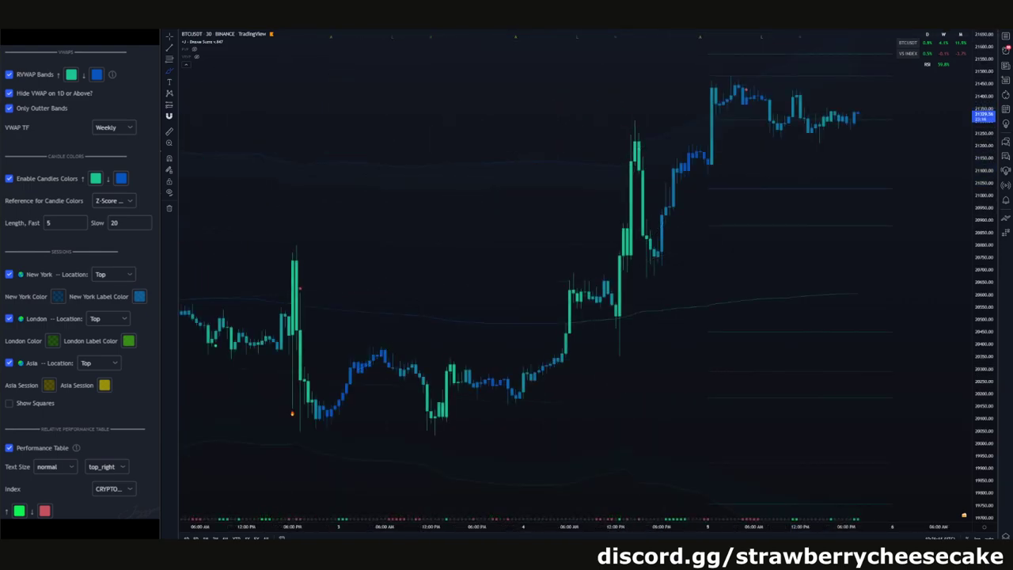
Set the Dream Suite reference for candle colors to VWAP and confirm the settings.
left_click_drag(498, 123, 505, 154)
left_click_drag(557, 130, 578, 95)
scroll(681, 157, "up", 3)
left_click_drag(689, 158, 581, 227)
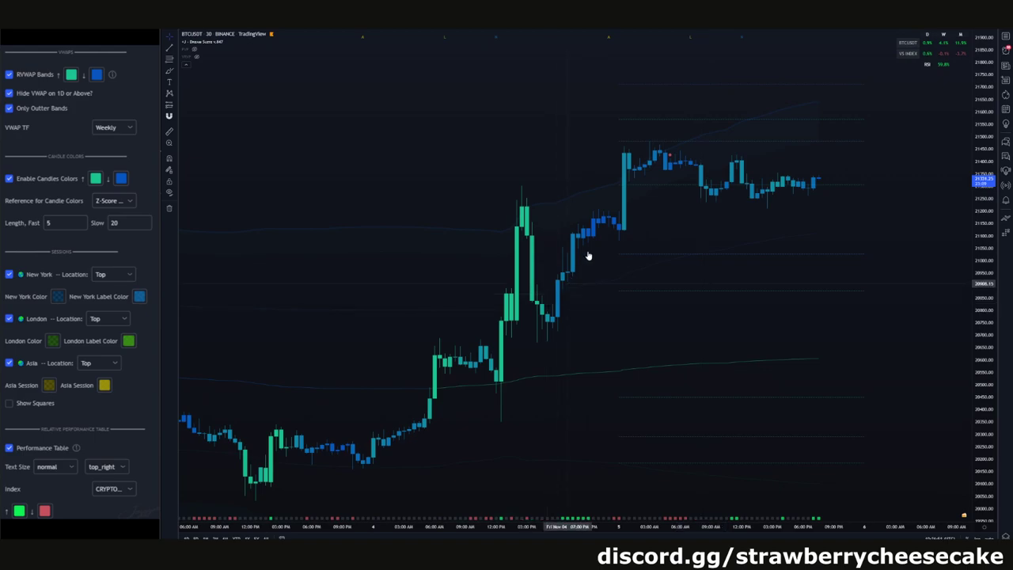
scroll(621, 341, "down", 3)
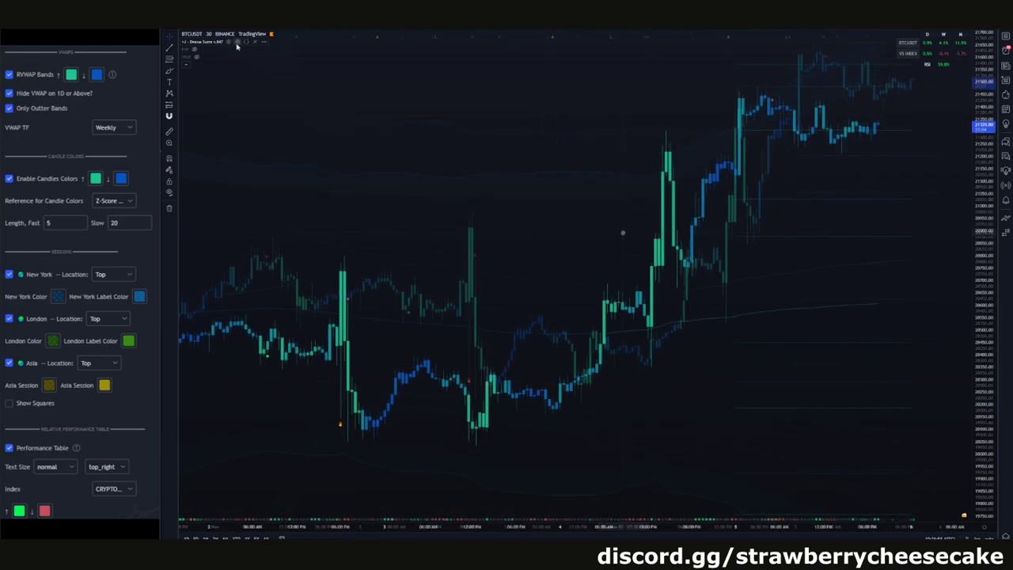
left_click(237, 42)
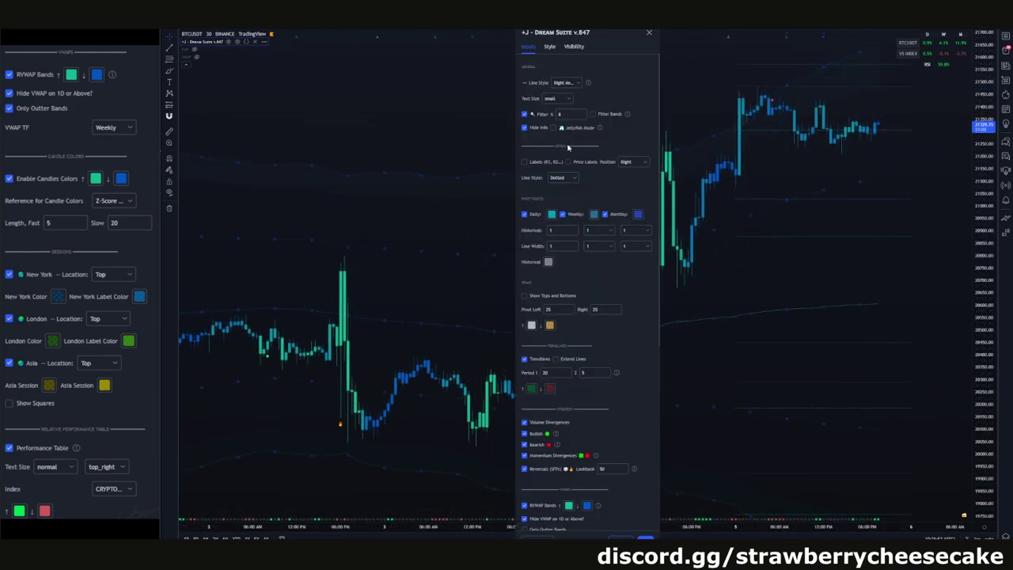
scroll(620, 315, "down", 3)
left_click(603, 402)
left_click(603, 403)
left_click(645, 538)
left_click(809, 376)
Compare the candle colors with price's position relative to the weekly VWAP line from October 21 to November 5.
scroll(838, 380, "down", 3)
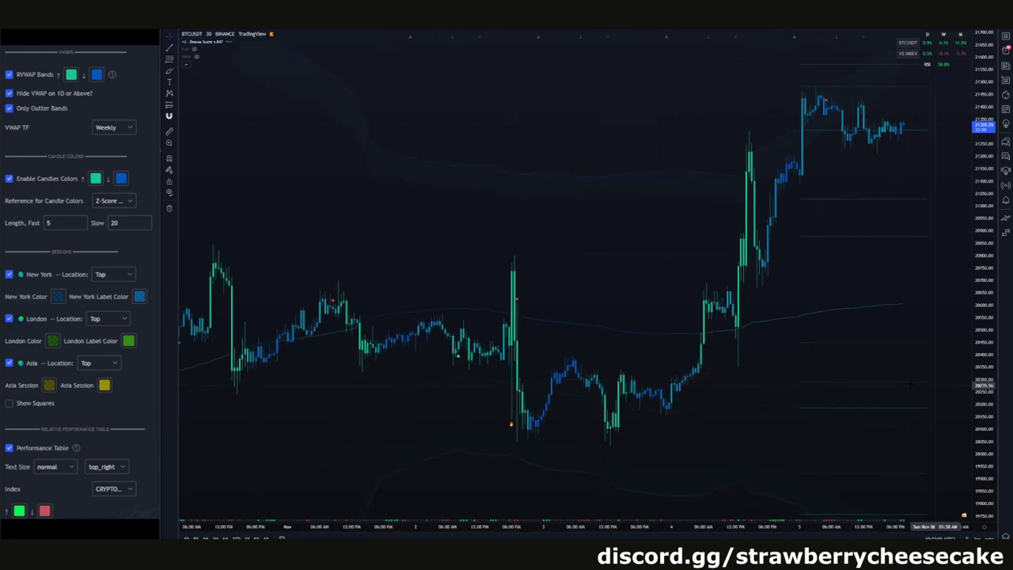
scroll(626, 128, "down", 2)
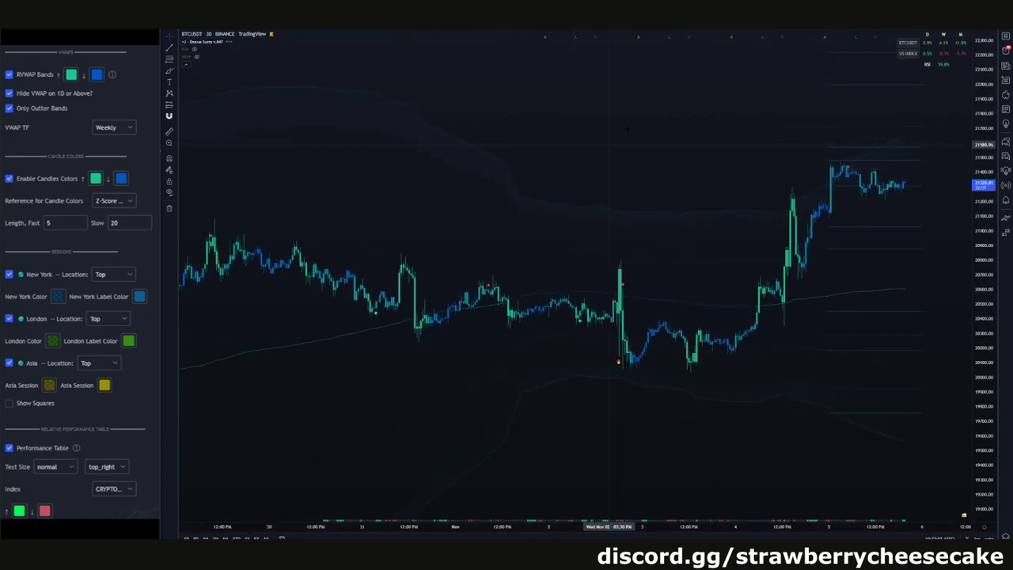
scroll(626, 128, "down", 3)
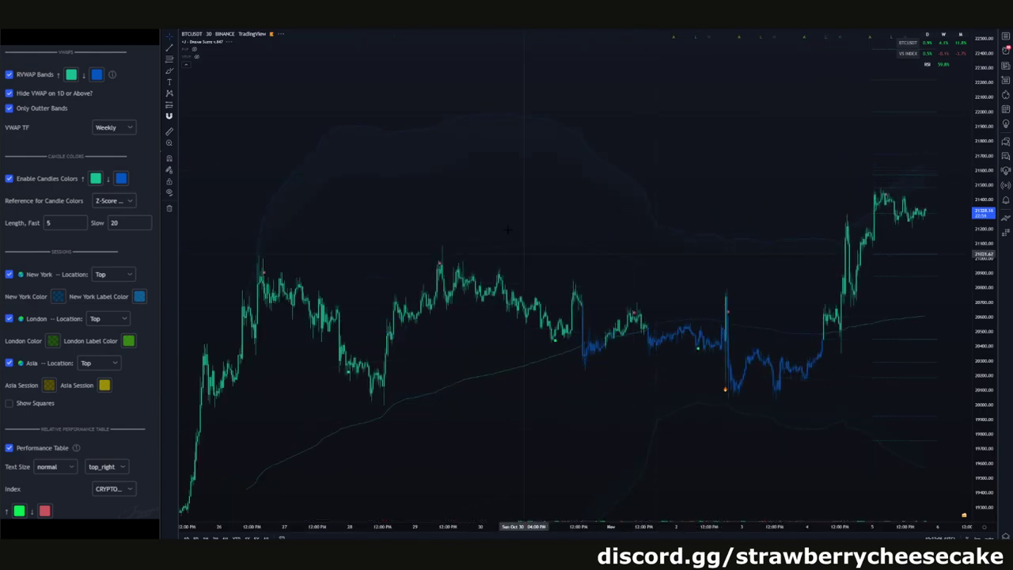
scroll(562, 154, "up", 2)
scroll(566, 136, "up", 3)
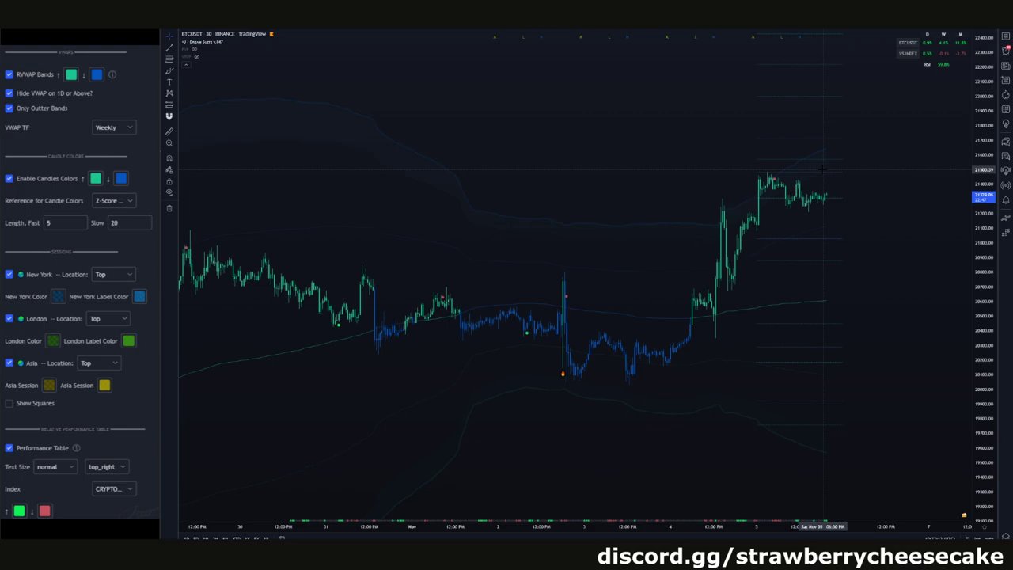
scroll(639, 277, "down", 3)
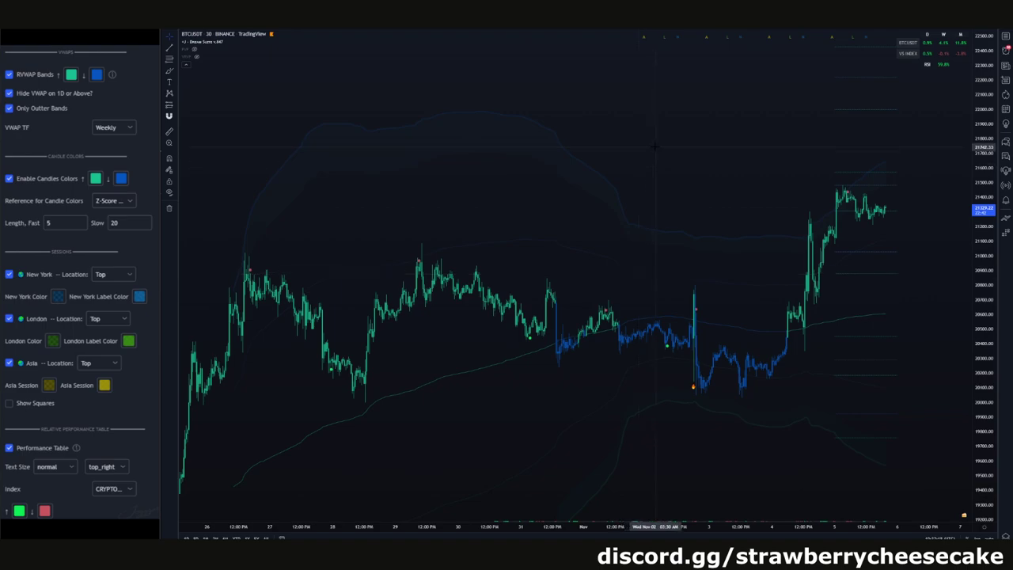
scroll(639, 277, "down", 3)
scroll(748, 158, "down", 3)
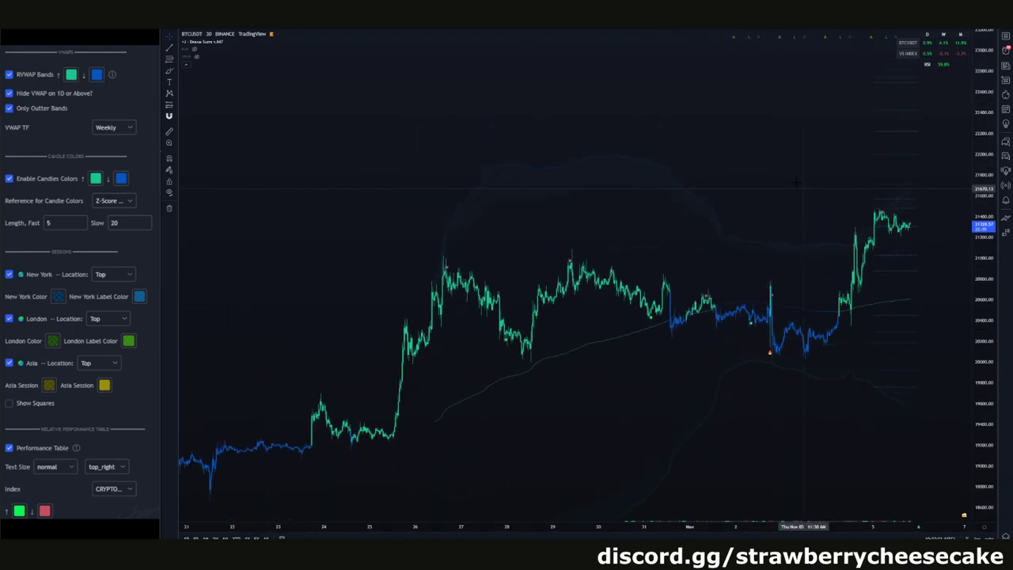
scroll(748, 158, "up", 3)
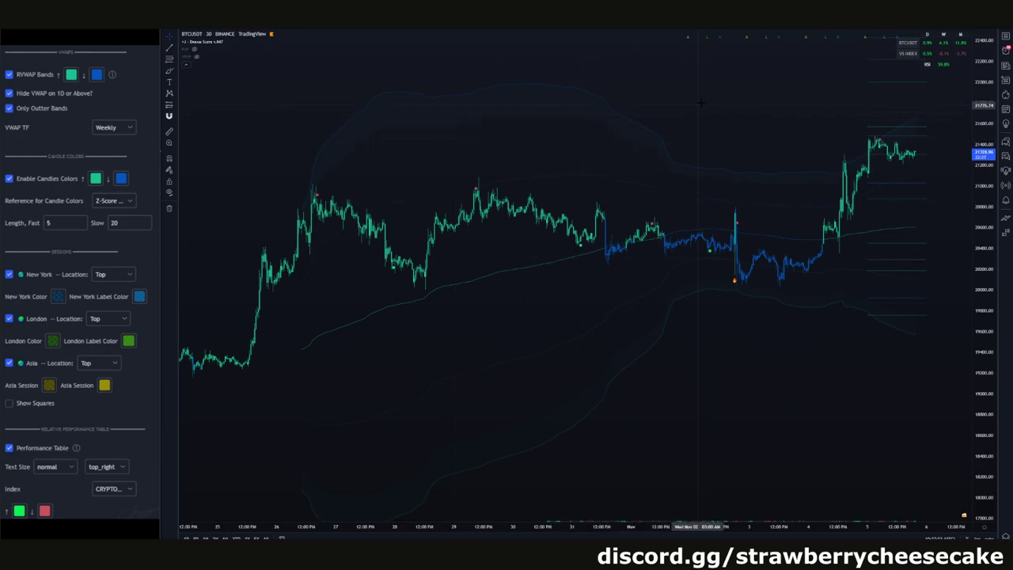
left_click_drag(705, 110, 695, 181)
scroll(695, 181, "up", 5)
scroll(579, 176, "up", 1)
left_click_drag(565, 170, 607, 208)
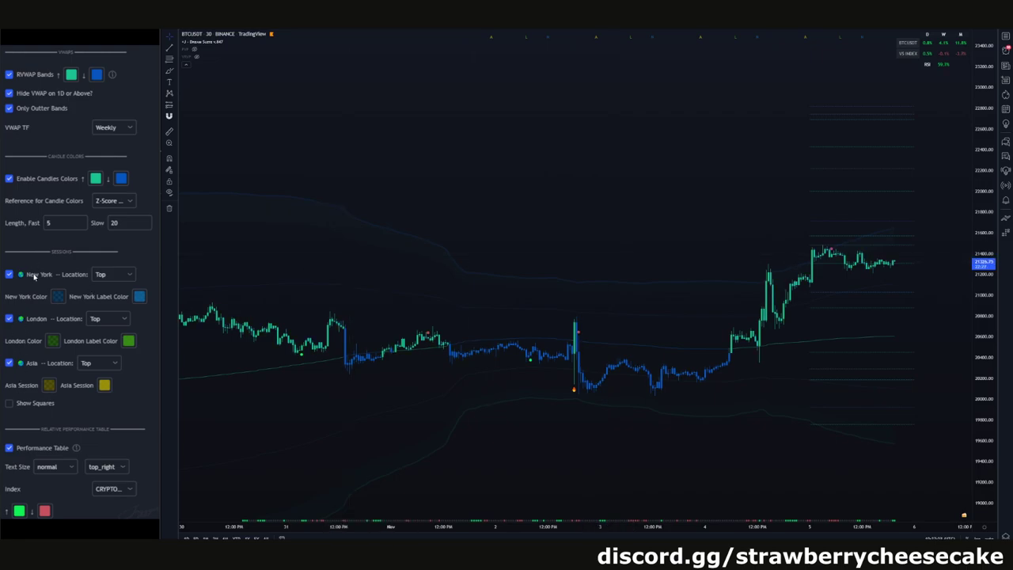
Examine the Asia, London and New York session letters above the November 2 to 5 candles.
scroll(410, 234, "up", 3)
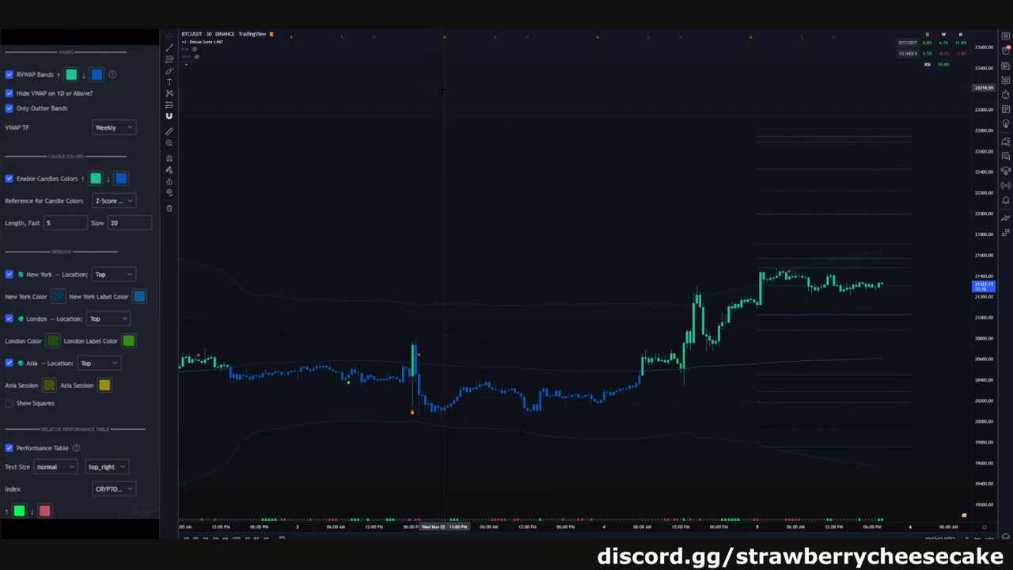
scroll(491, 103, "down", 1)
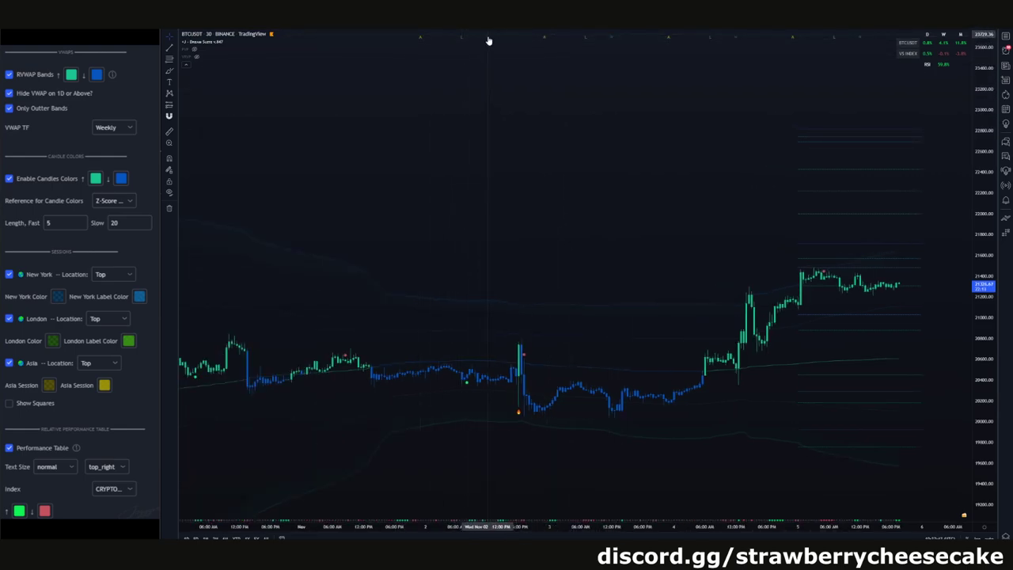
left_click_drag(625, 99, 657, 94)
scroll(685, 113, "up", 2)
scroll(704, 137, "down", 1)
left_click_drag(704, 137, 704, 143)
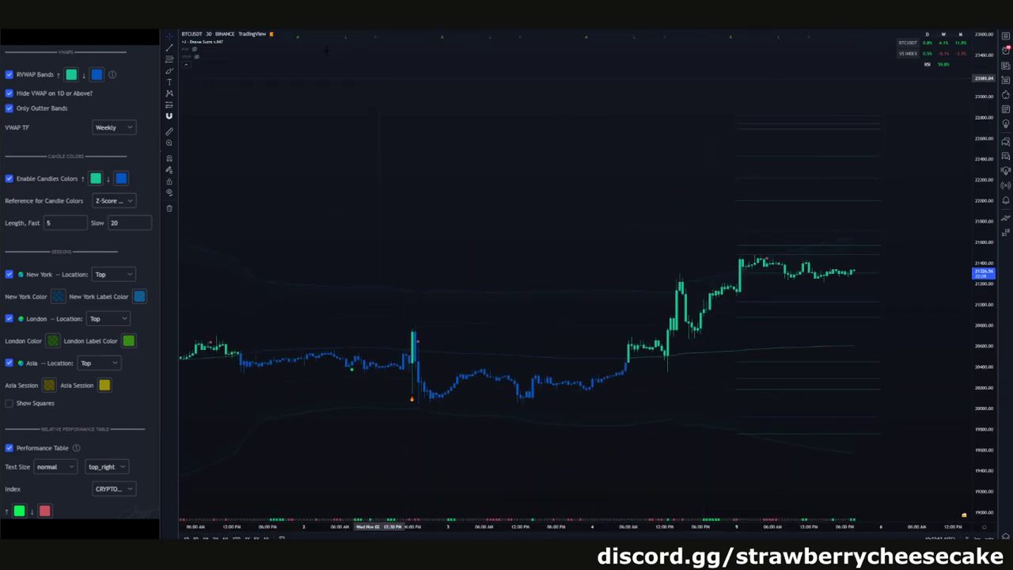
left_click_drag(989, 339, 987, 229)
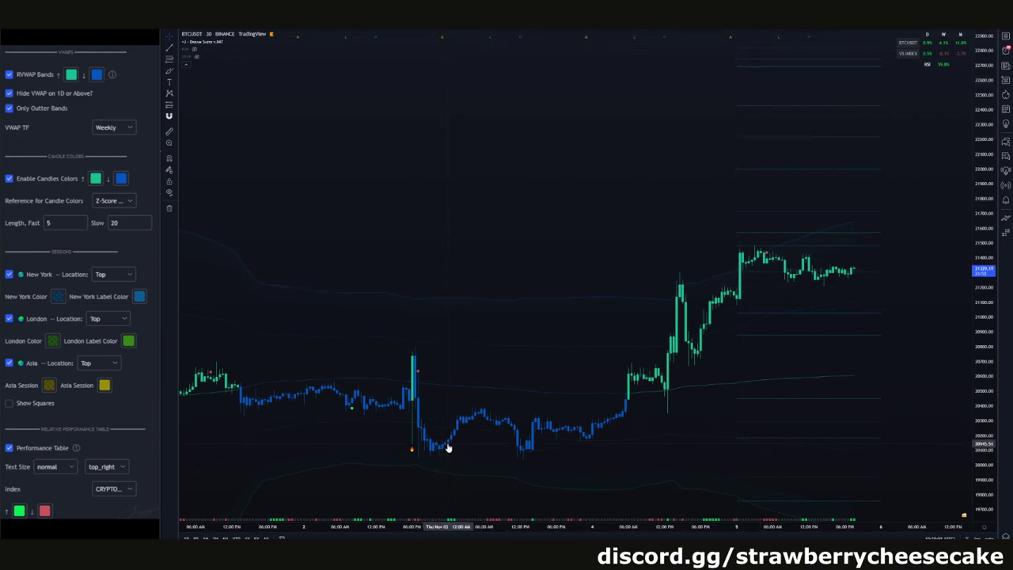
left_click_drag(409, 207, 433, 175)
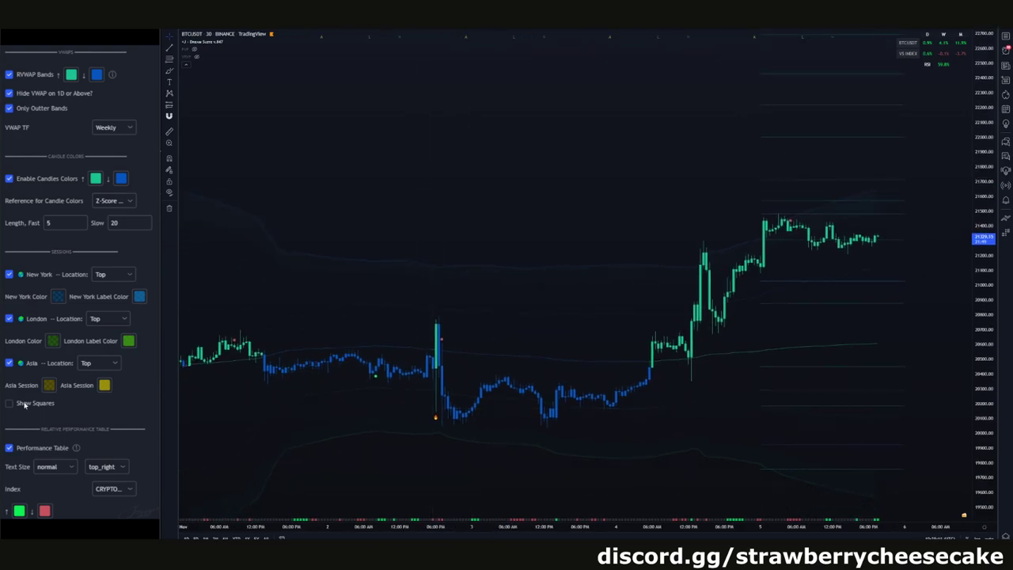
Enable Show Squares for the Dream Suite trading sessions and close the settings.
mouse_move(230, 42)
left_click(240, 44)
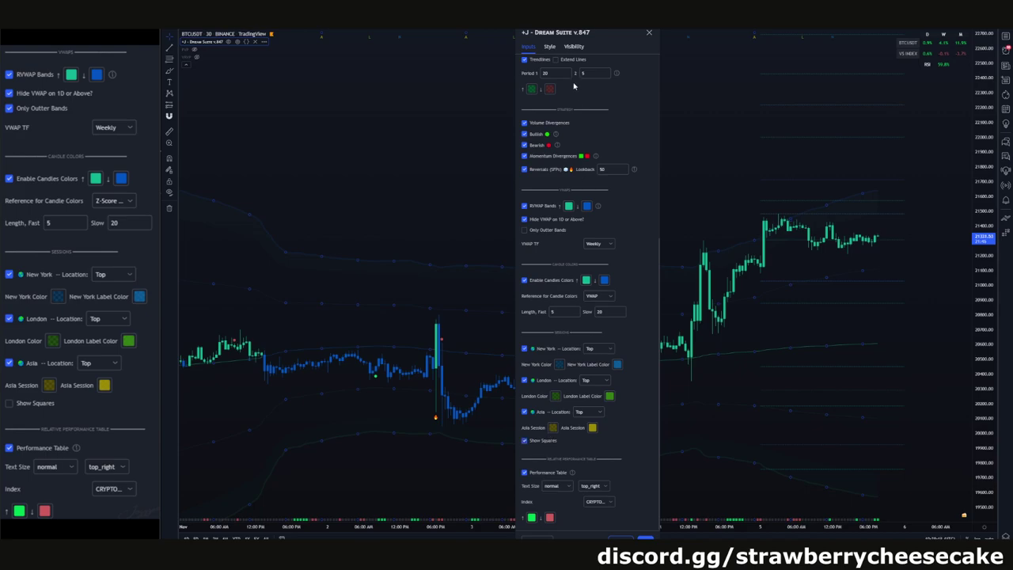
left_click_drag(573, 35, 262, 36)
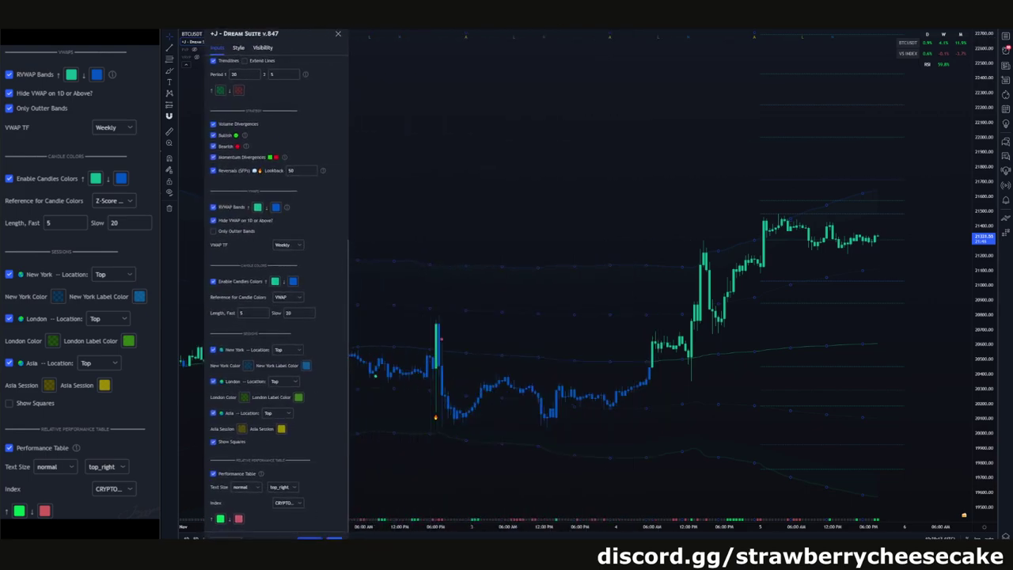
left_click(338, 33)
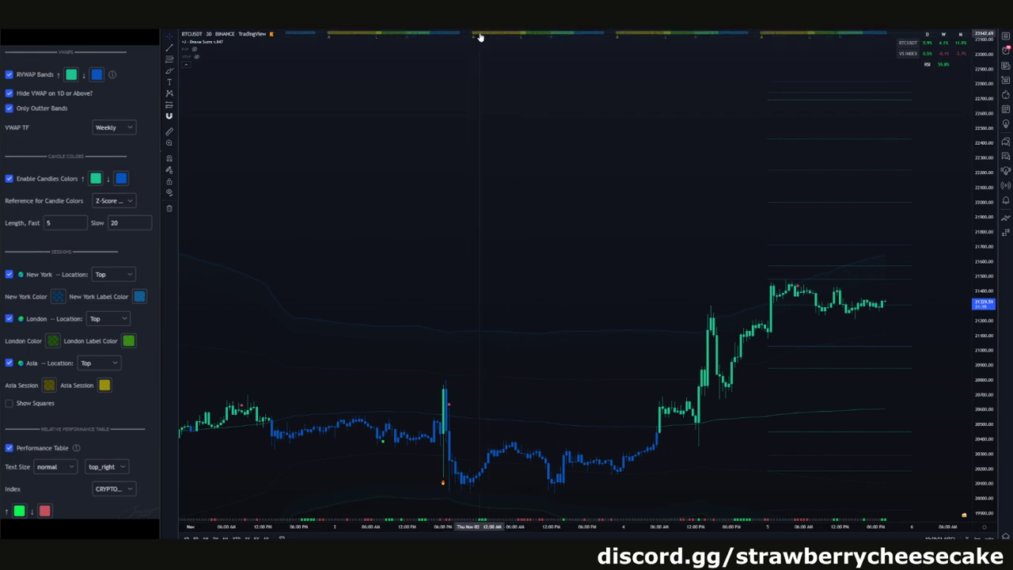
Examine the colored Asia, London and New York session squares above the BTCUSDT candles from November 1 to 5.
scroll(653, 102, "up", 3)
left_click_drag(654, 102, 544, 147)
scroll(544, 148, "up", 4)
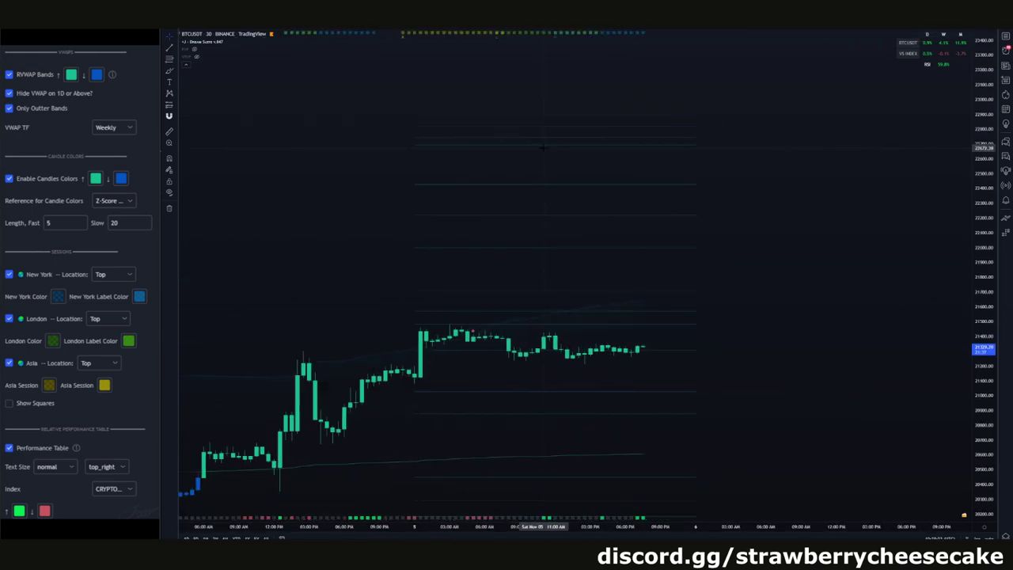
scroll(542, 147, "down", 4)
left_click_drag(444, 77, 488, 57)
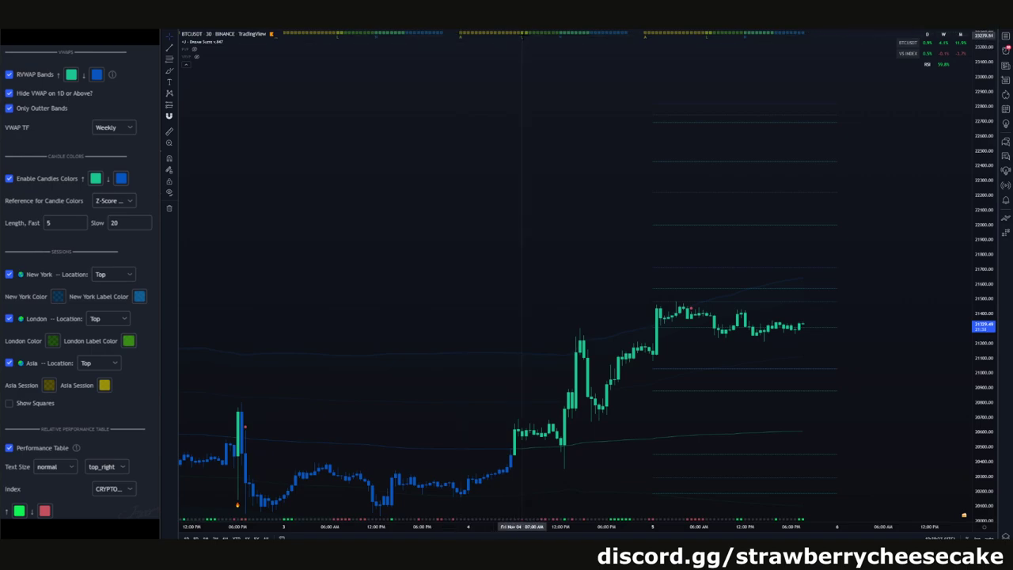
scroll(671, 85, "up", 3)
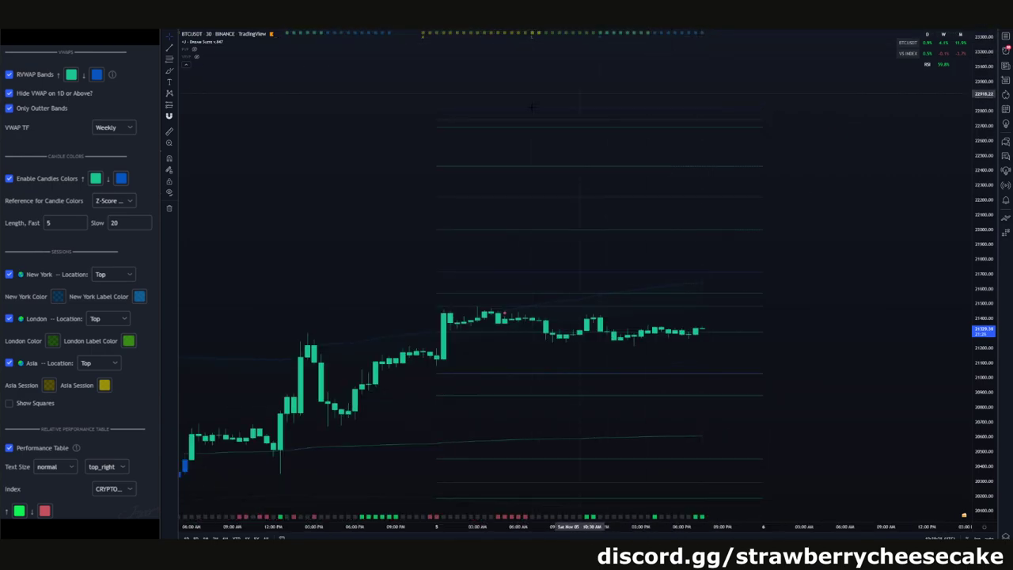
scroll(461, 153, "down", 5)
left_click_drag(461, 157, 821, 114)
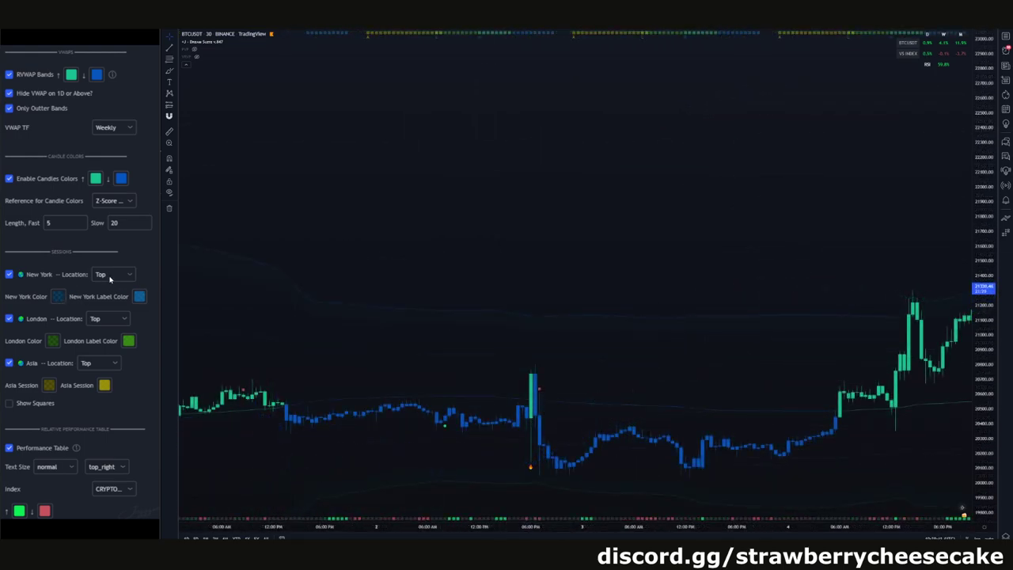
left_click_drag(422, 238, 427, 197)
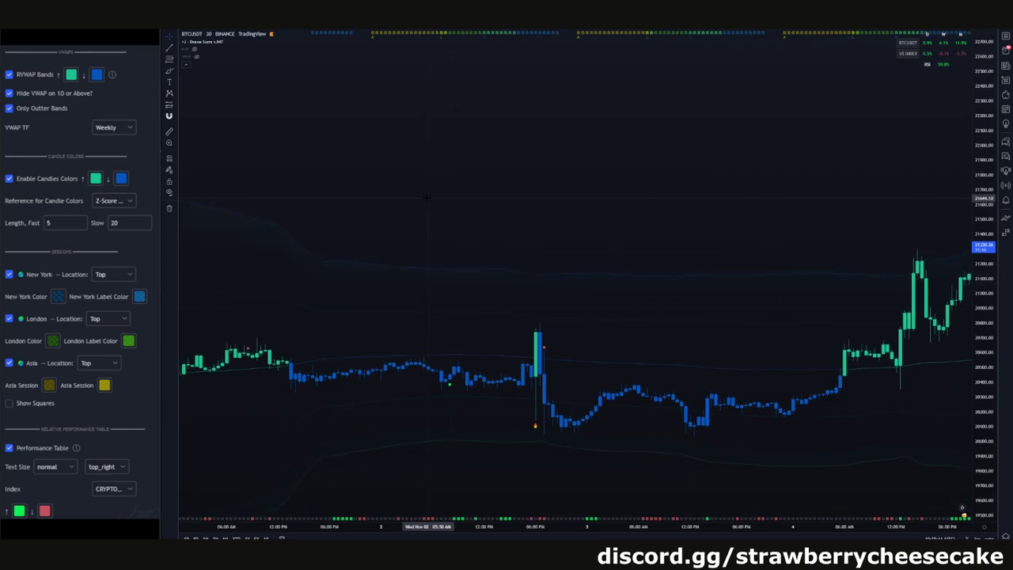
left_click(541, 197)
Disable Show Squares for the Dream Suite trading sessions and close the settings.
scroll(592, 183, "down", 3)
left_click_drag(779, 169, 647, 186)
left_click(537, 33)
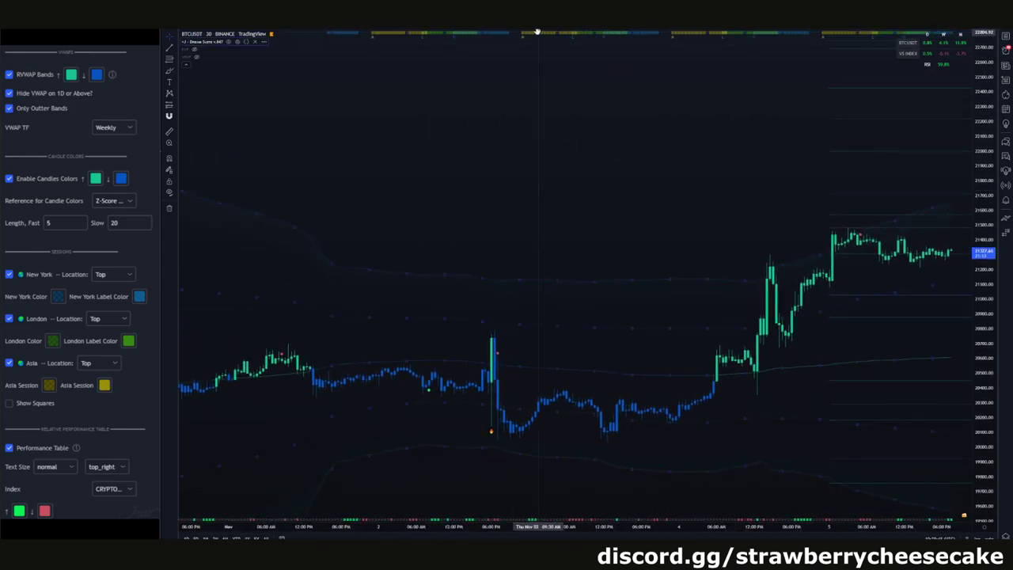
double_click(537, 32)
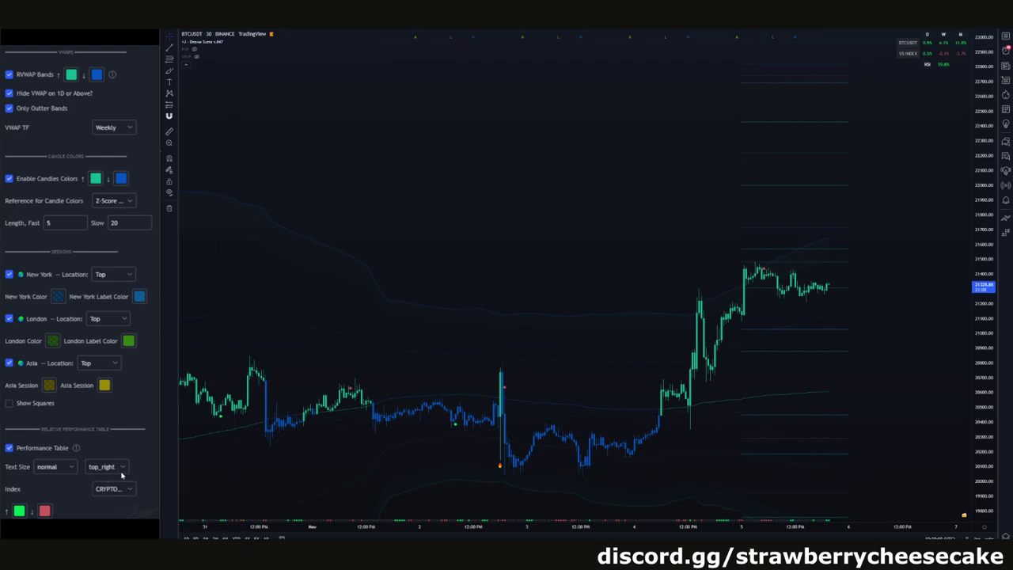
Examine the performance table's daily, weekly and monthly BTCUSDT figures, its comparison with the index and the RSI reading.
left_click_drag(605, 185, 622, 211)
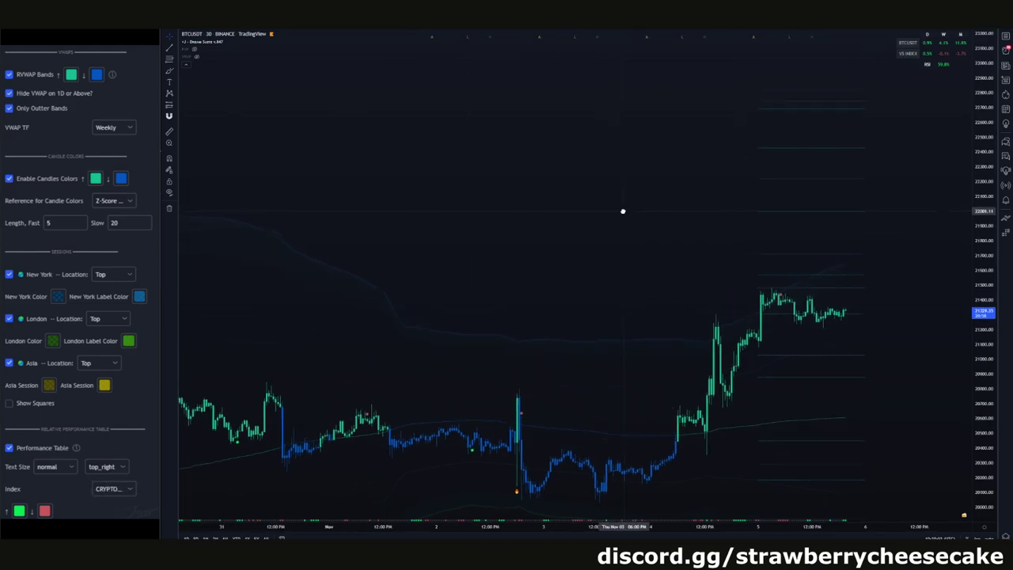
scroll(625, 209, "up", 1)
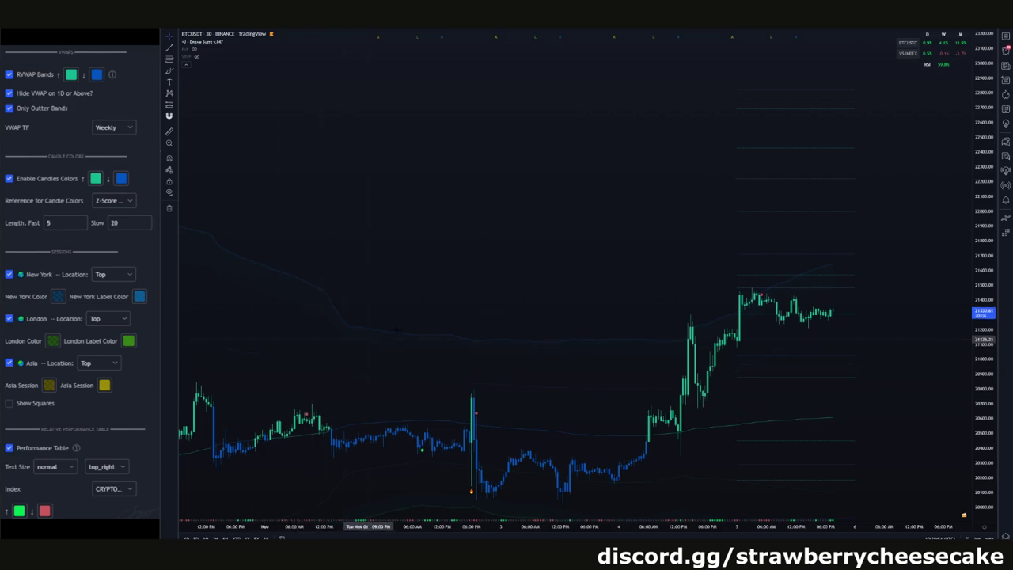
left_click_drag(513, 269, 520, 256)
scroll(545, 250, "down", 4)
scroll(576, 229, "up", 2)
scroll(575, 228, "up", 3)
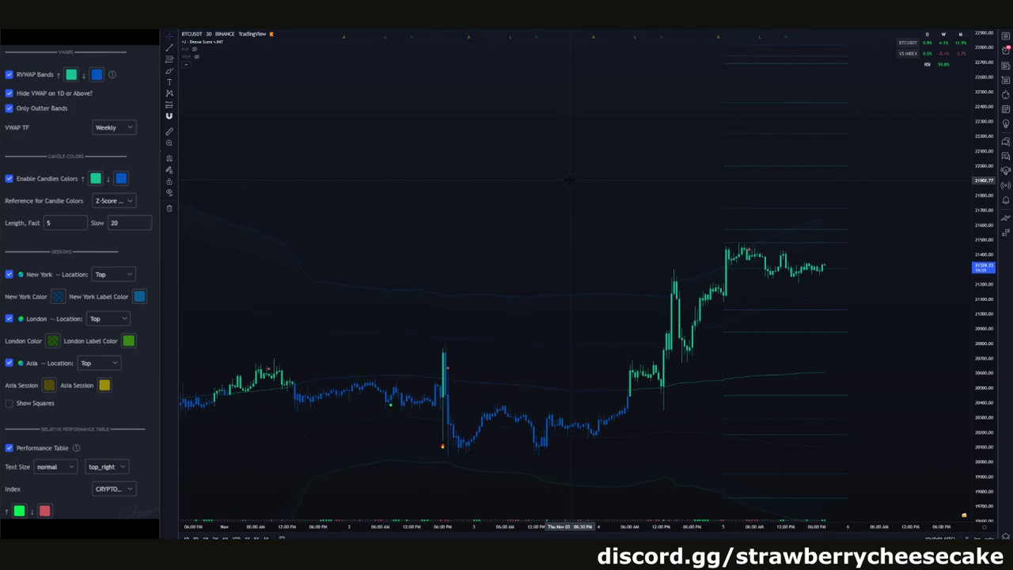
left_click_drag(936, 138, 933, 146)
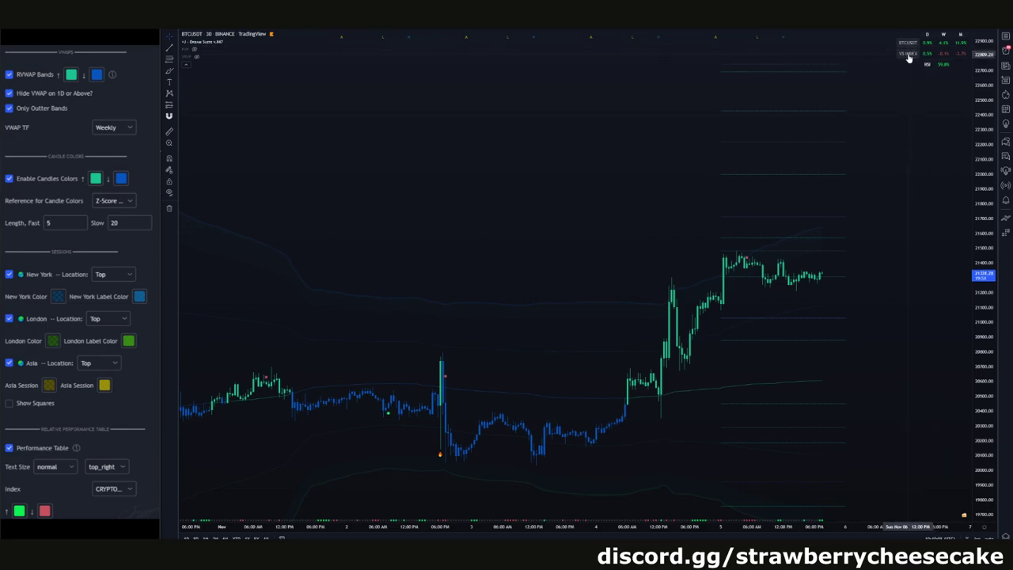
left_click_drag(922, 124, 943, 144)
scroll(942, 144, "up", 3)
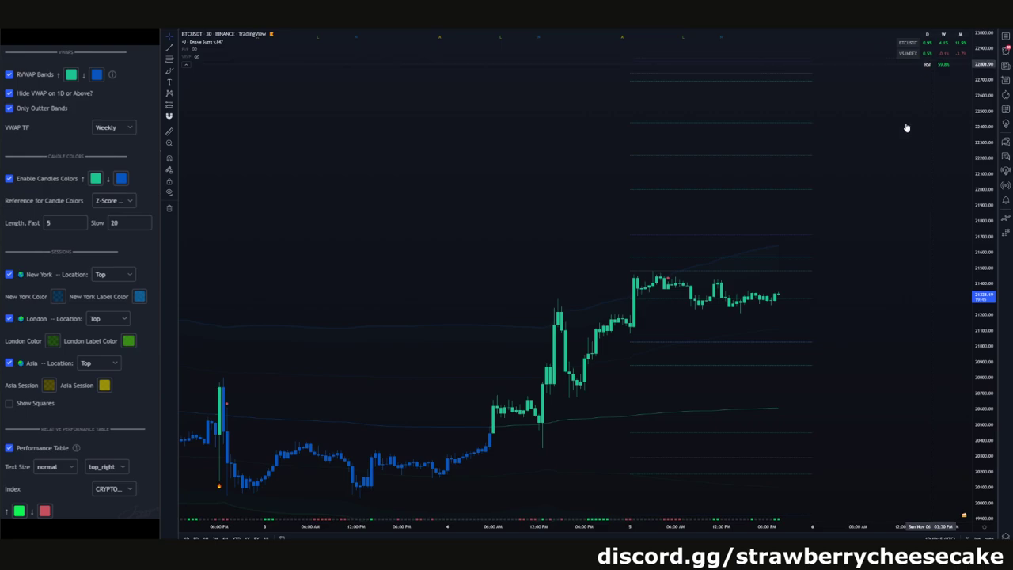
scroll(934, 158, "down", 4)
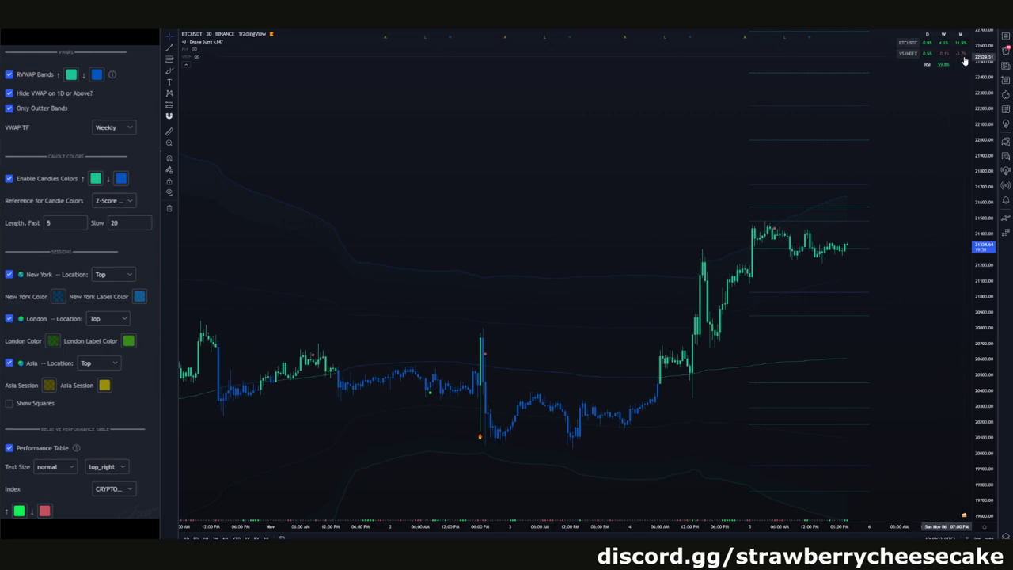
scroll(946, 54, "up", 2)
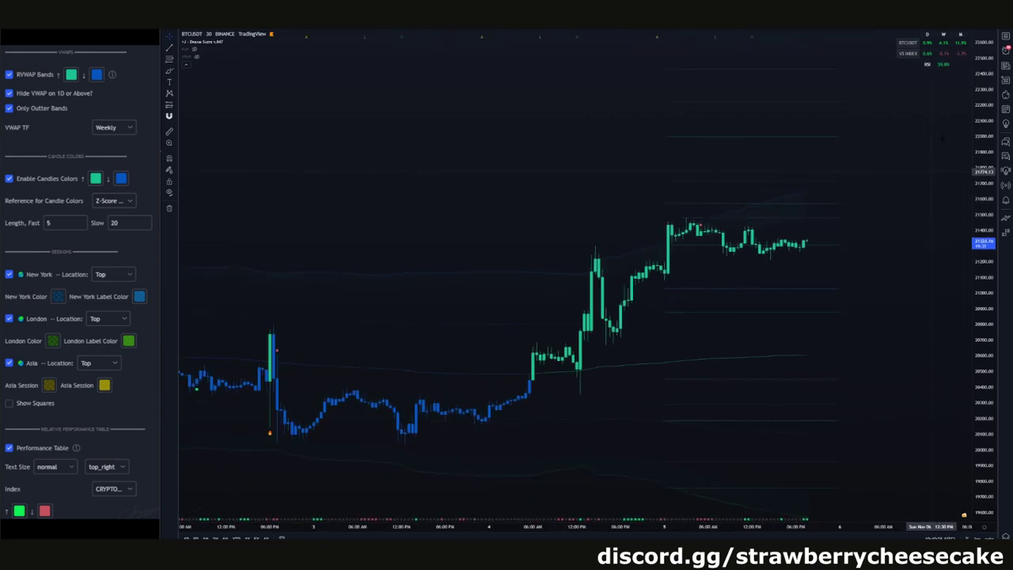
Open the watchlist, switch the chart to ATOMPERP and examine its relative performance table.
left_click(1006, 36)
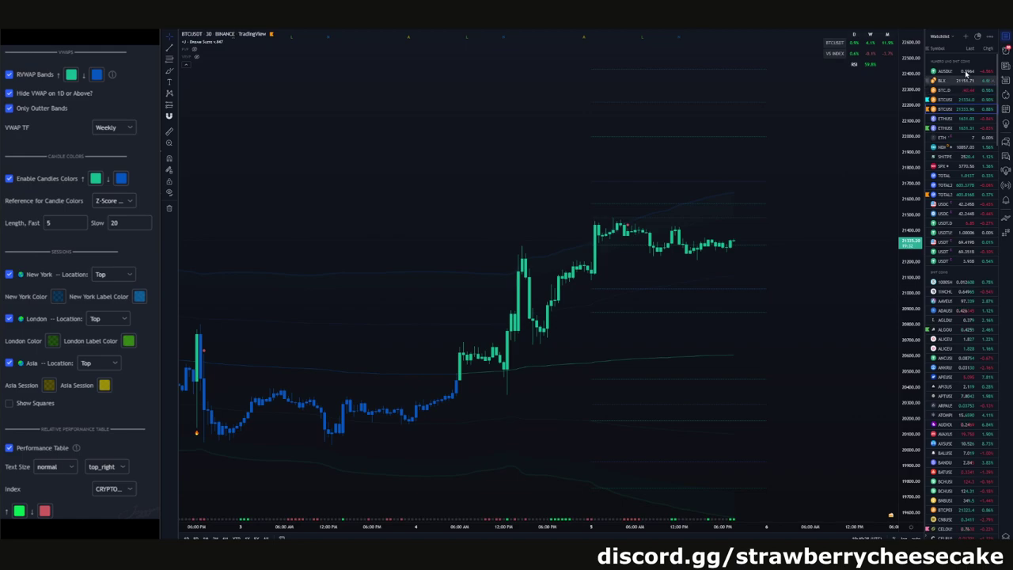
left_click(964, 414)
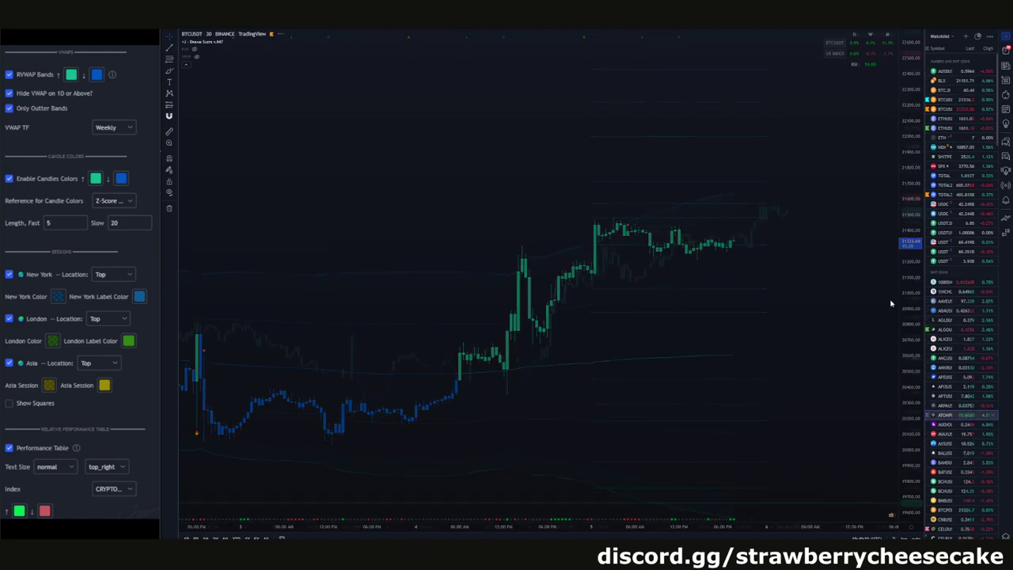
scroll(812, 359, "down", 7)
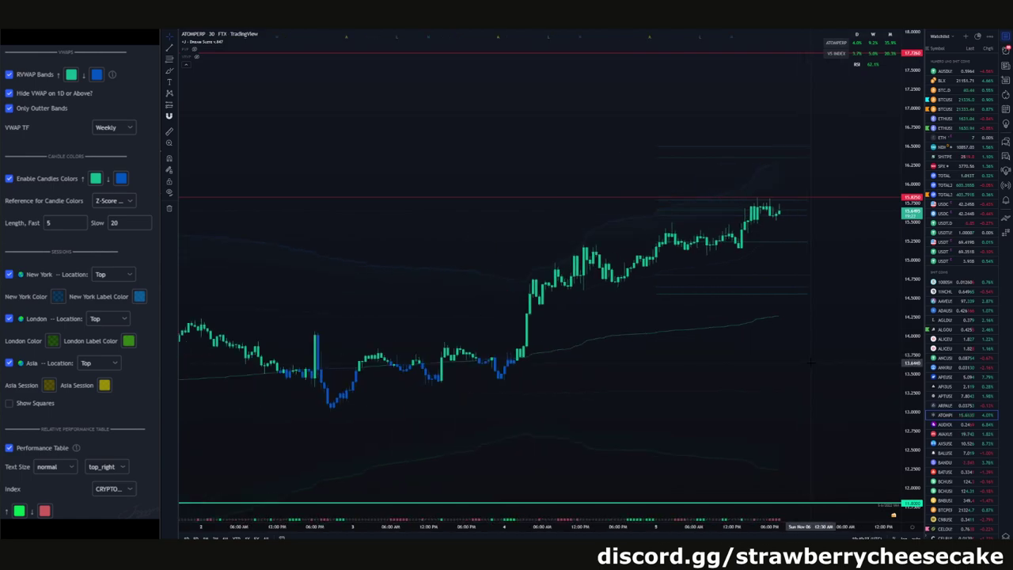
left_click_drag(851, 360, 852, 356)
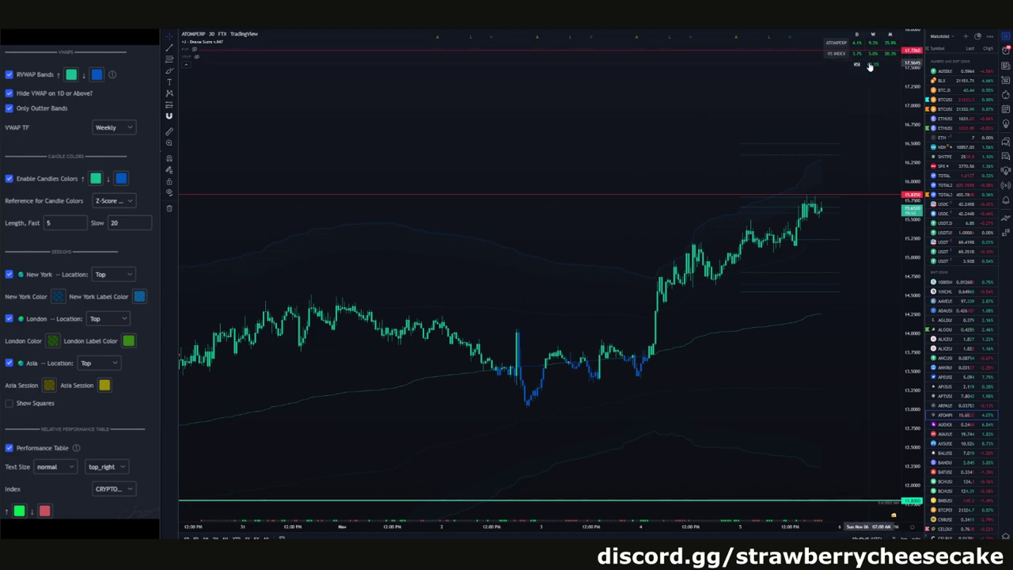
scroll(819, 362, "down", 5)
scroll(819, 361, "down", 5)
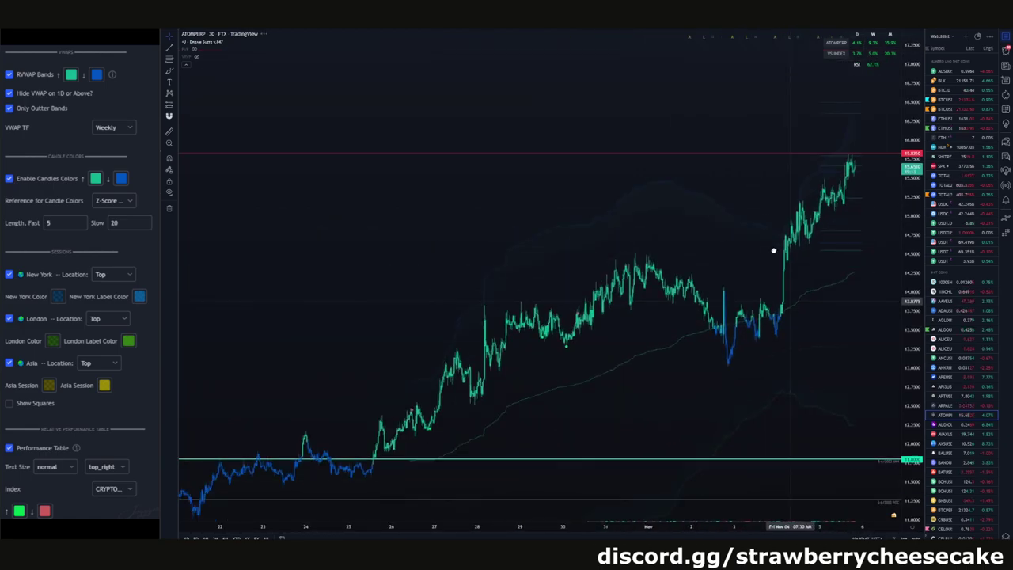
Browse the charts of the watchlist coins beyond ATOMPERP as far as DOGEUSDT, and return to ATOMPERP.
key("Down")
key("Down")
key("Down")
key("Down")
key("Down")
key("Down")
key("Down")
key("Down")
key("Down")
key("Down")
key("Down")
key("Down")
key("Down")
key("Down")
key("Down")
key("Down")
key("Down")
key("Down")
key("Down")
key("Down")
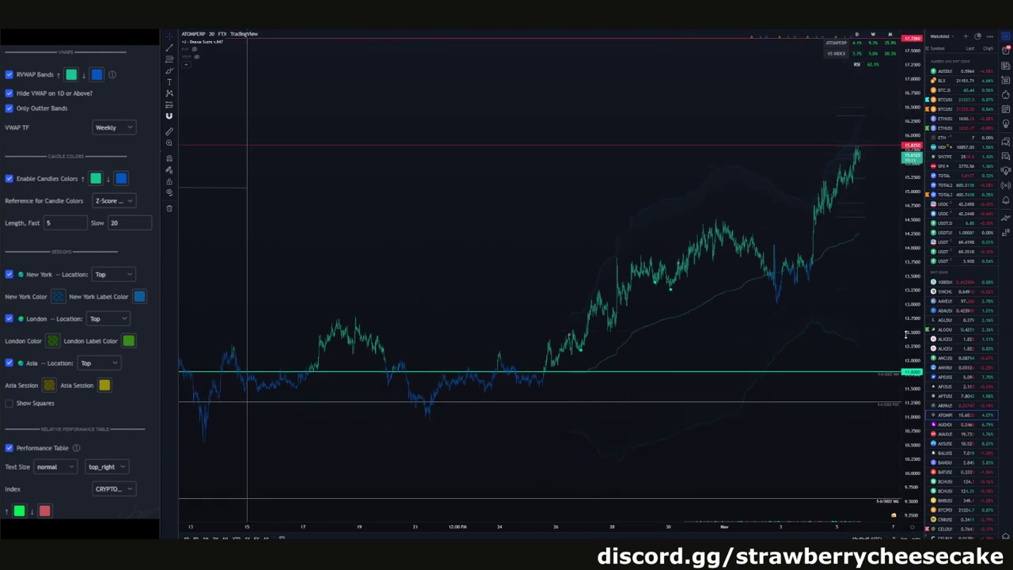
left_click(955, 100)
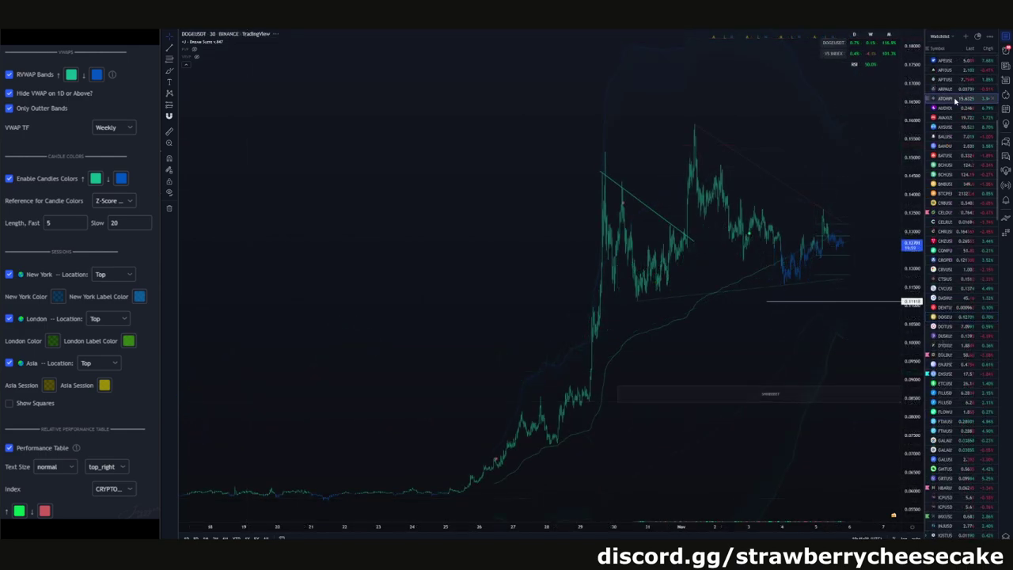
Move the Dream Suite performance table to the chart's bottom-left corner and confirm the settings.
double_click(875, 69)
scroll(587, 490, "down", 5)
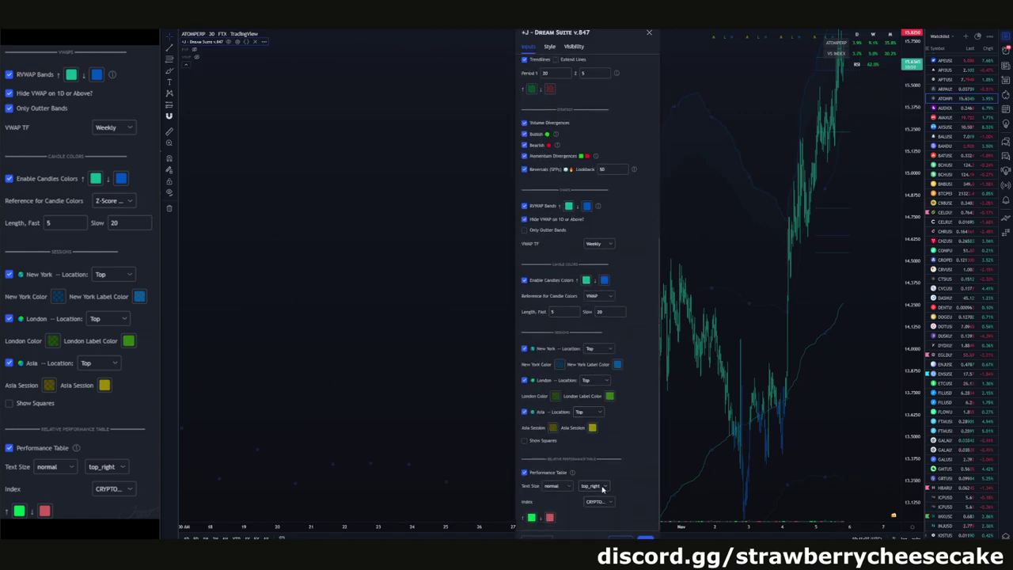
left_click(602, 488)
left_click(620, 538)
left_click(645, 538)
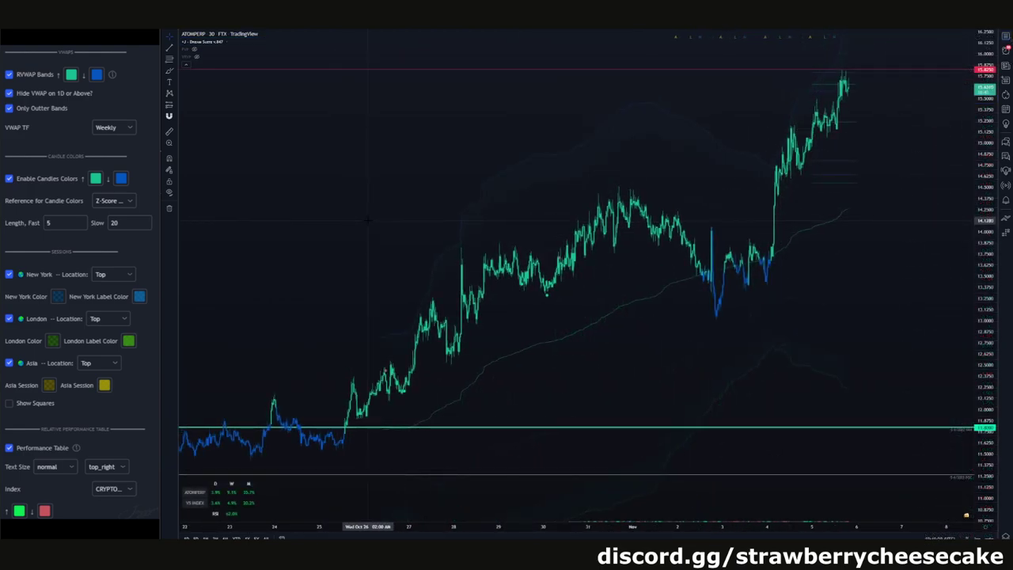
Remove the Dream Suite indicator from the ATOMPERP chart.
scroll(367, 219, "down", 4)
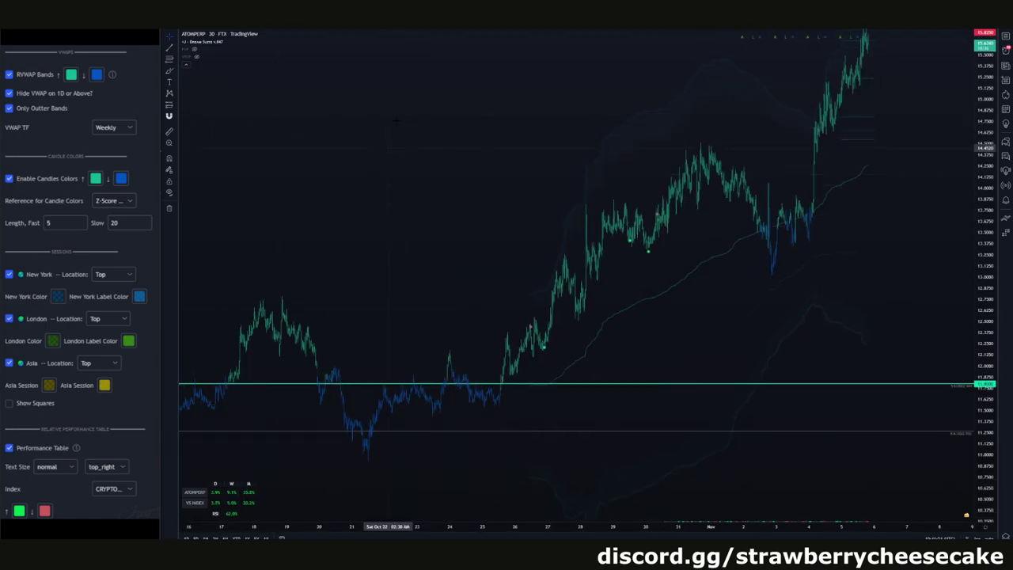
key("ctrl+b")
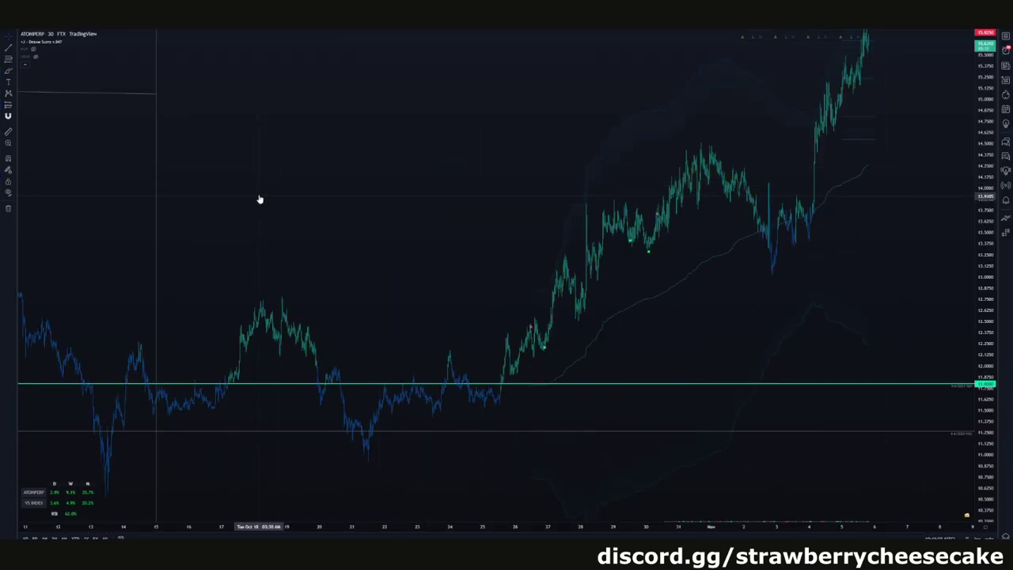
left_click_drag(443, 200, 458, 222)
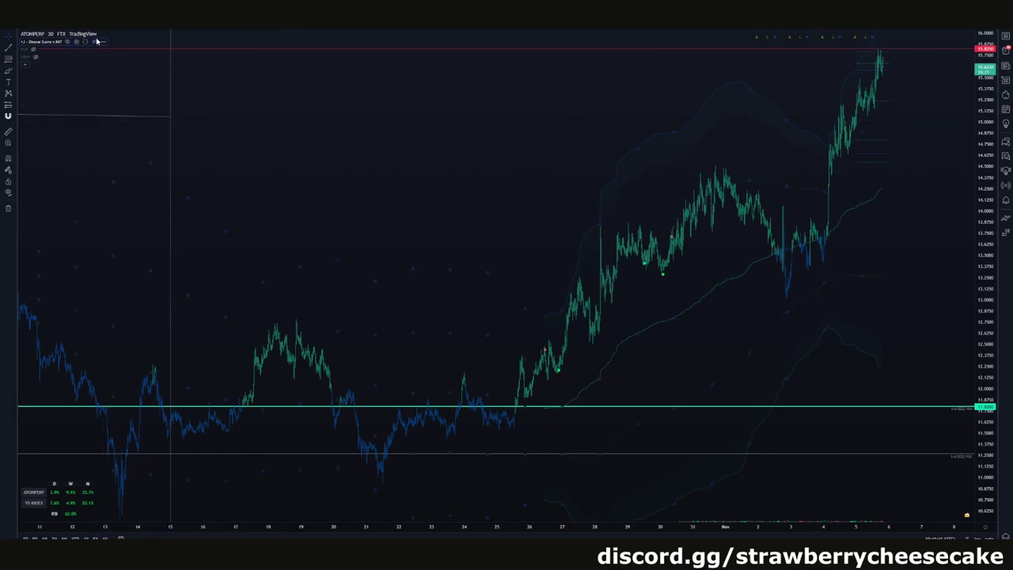
left_click(95, 43)
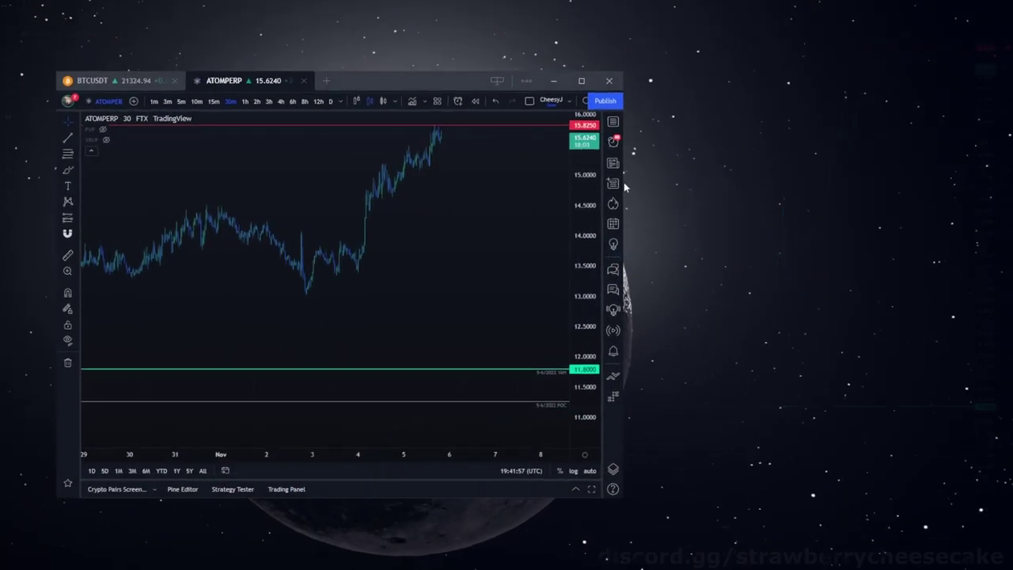
Widen the chart window, view the favorite scripts in the indicator library and close the library.
left_click_drag(635, 183, 927, 181)
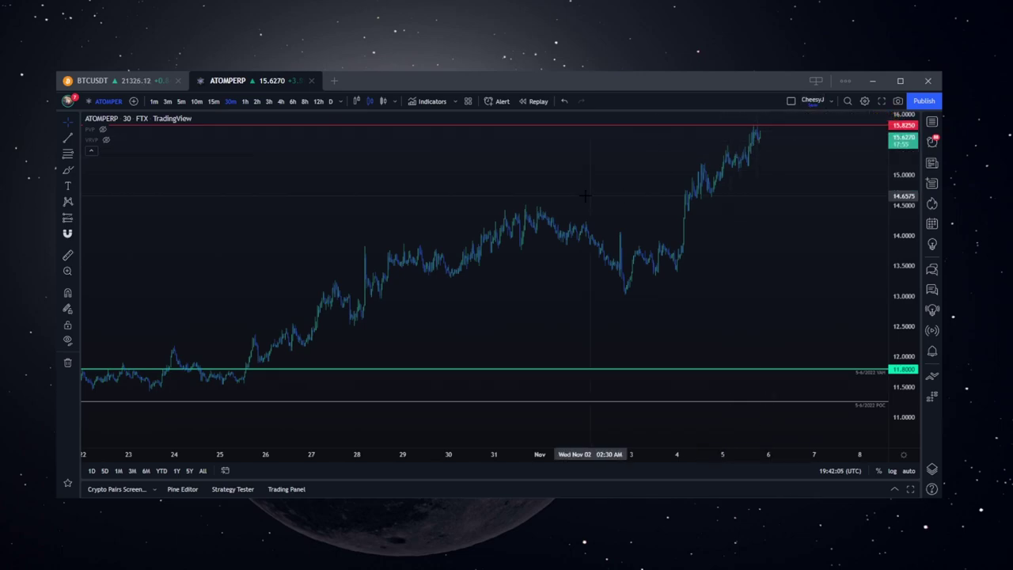
left_click(432, 102)
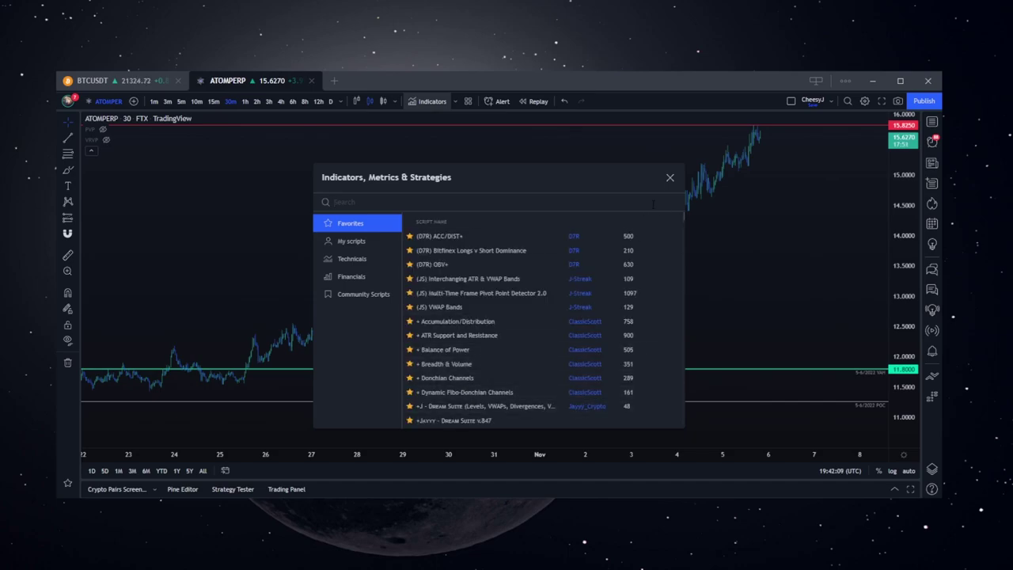
left_click(669, 177)
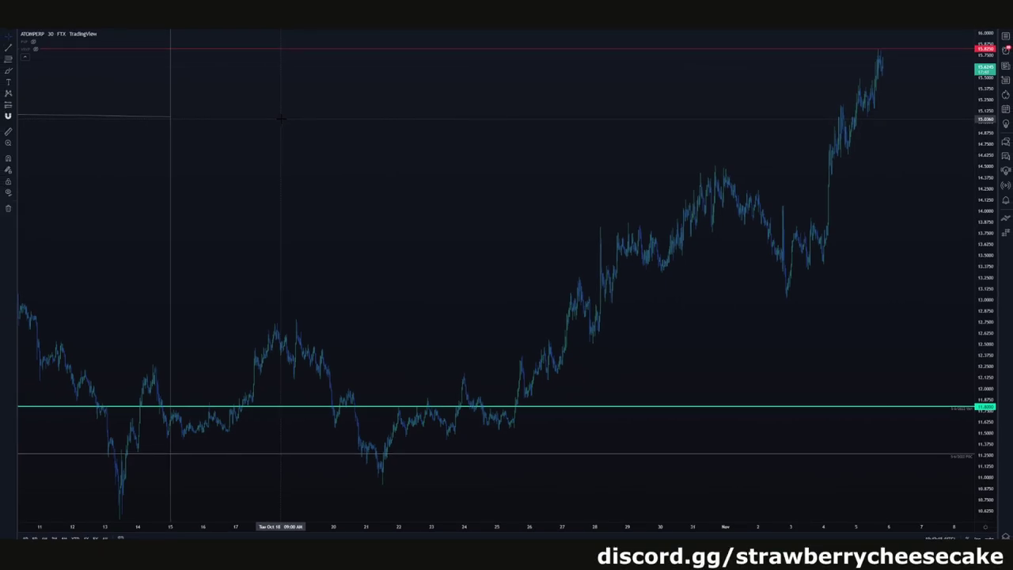
Review the Appearance options in the ATOMPERP chart settings and cancel the dialog.
right_click(281, 122)
left_click(269, 132)
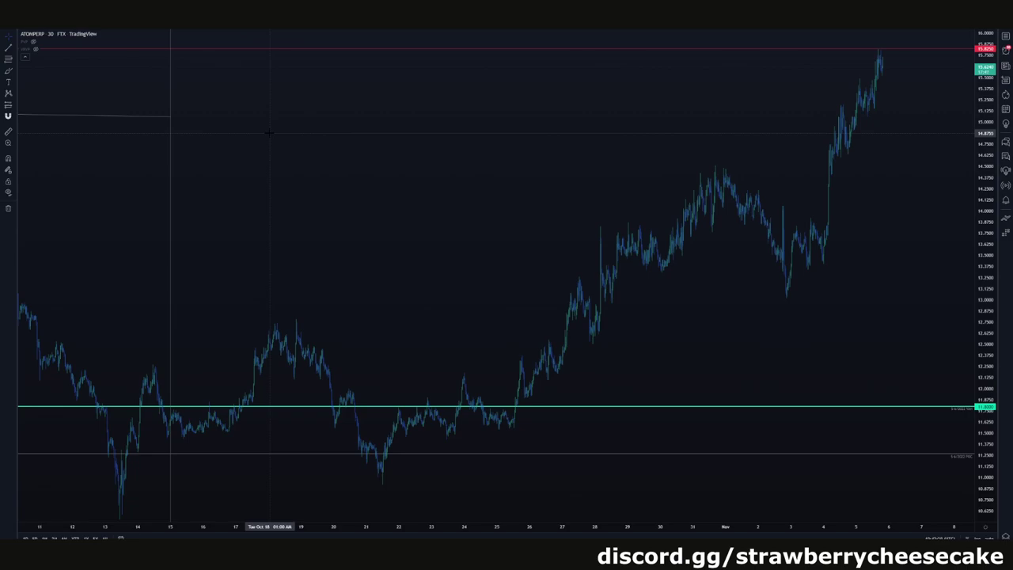
right_click(397, 140)
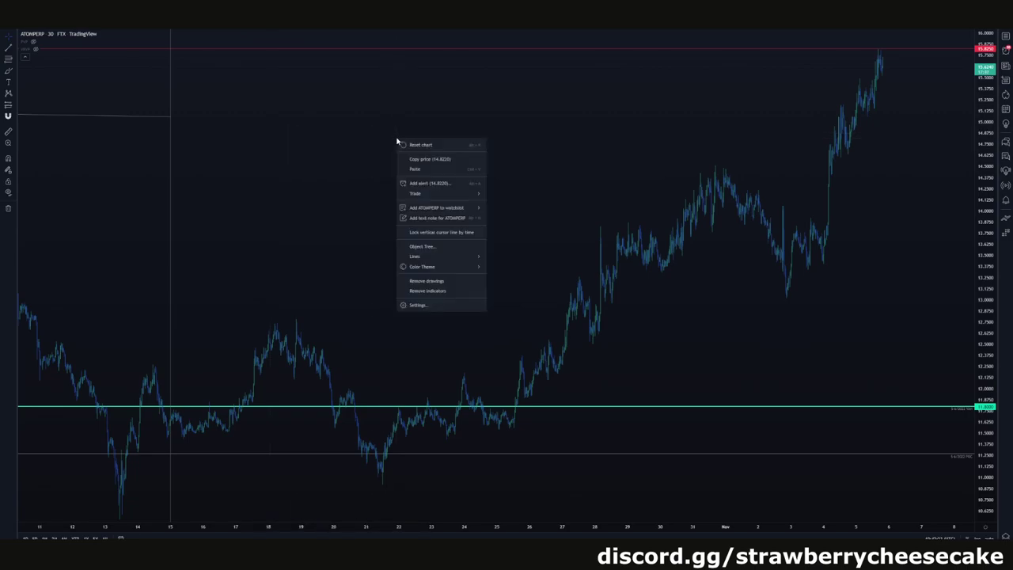
left_click(358, 147)
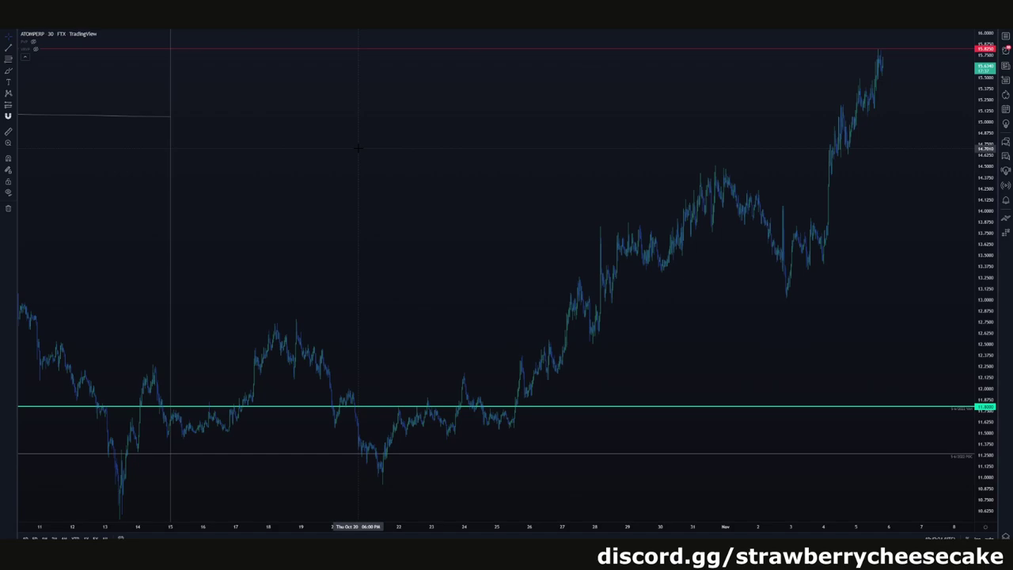
right_click(374, 127)
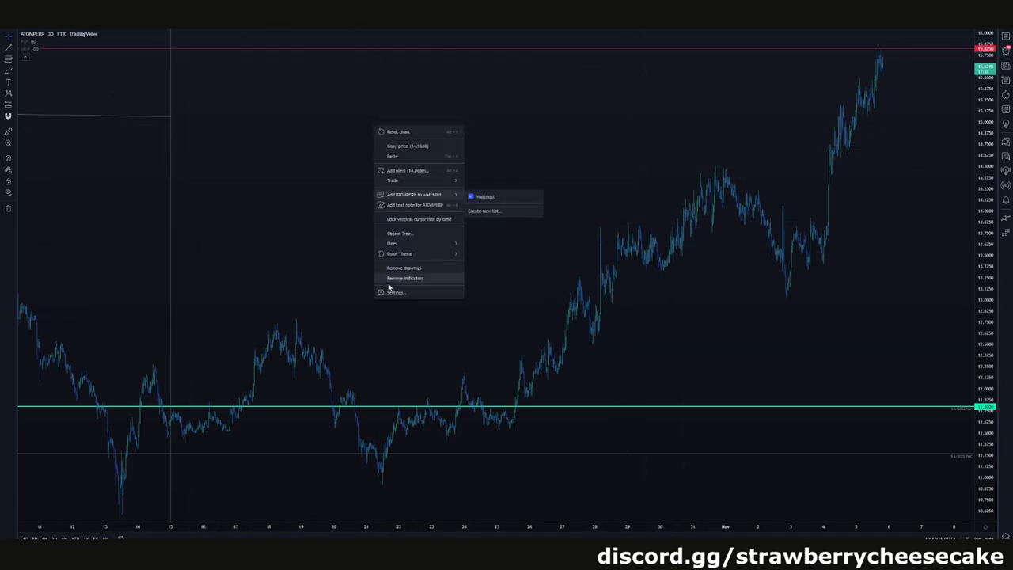
left_click(393, 292)
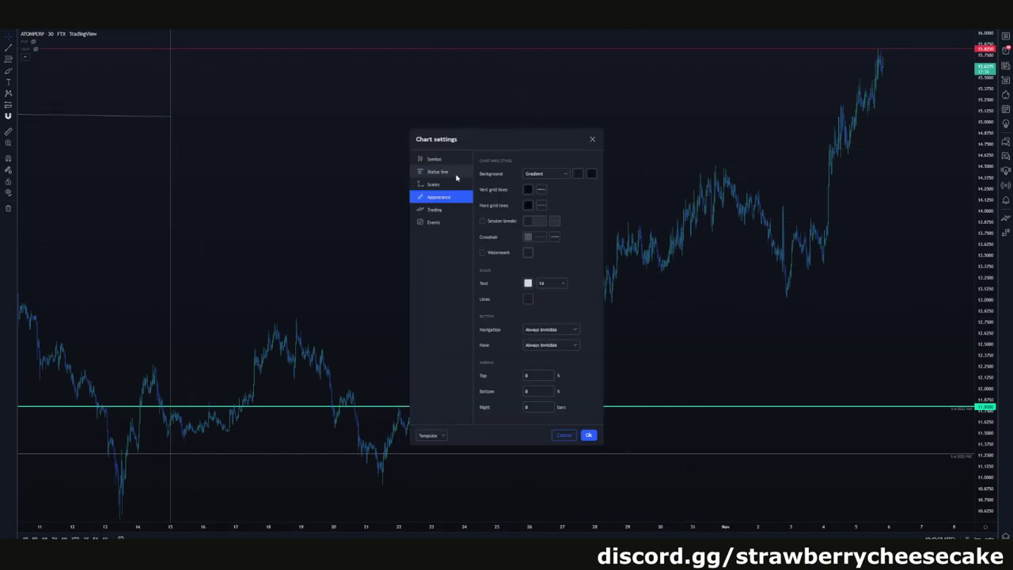
left_click_drag(469, 146, 431, 132)
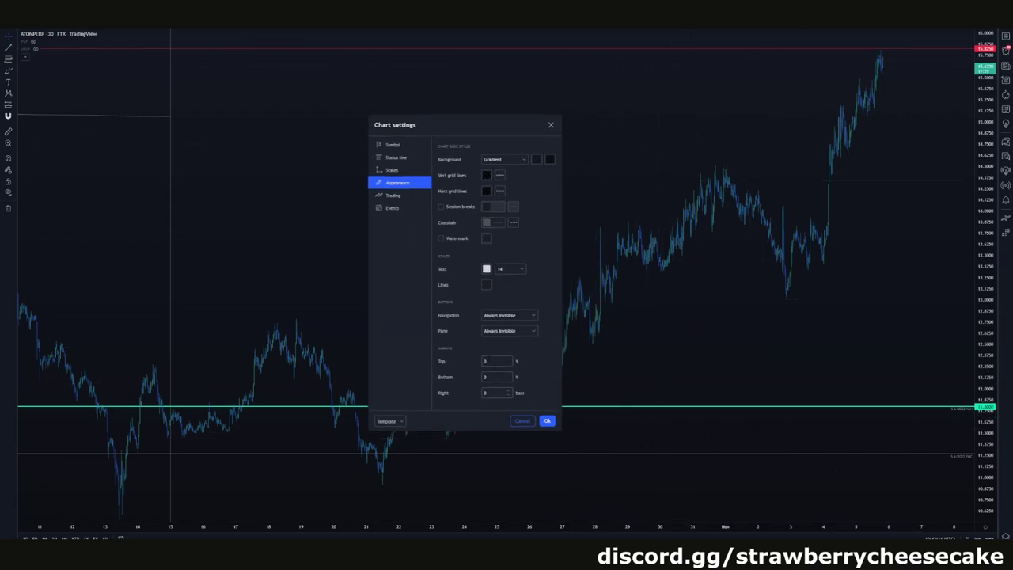
left_click(522, 420)
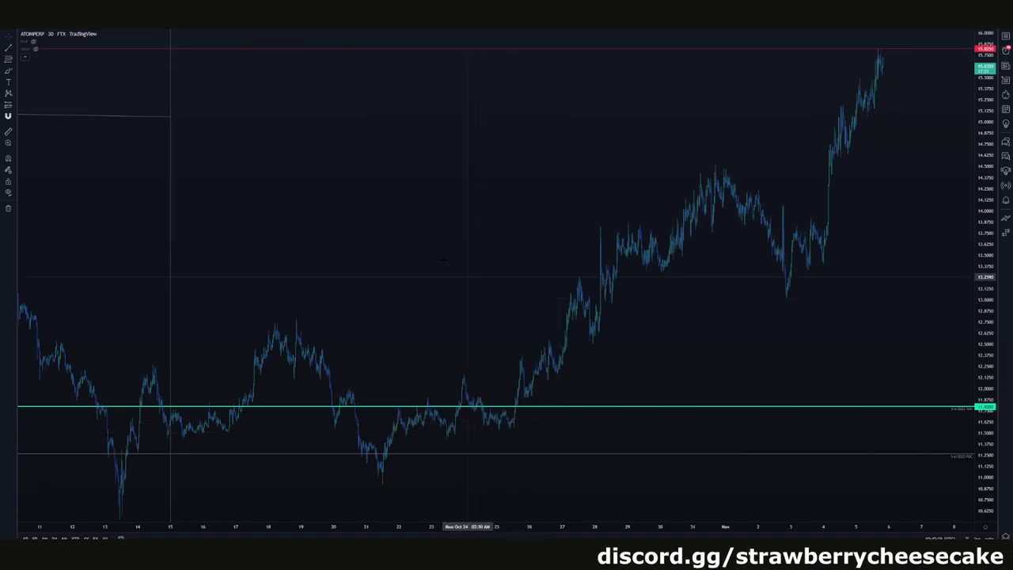
scroll(425, 252, "down", 1)
scroll(426, 251, "up", 2)
left_click_drag(210, 261, 421, 220)
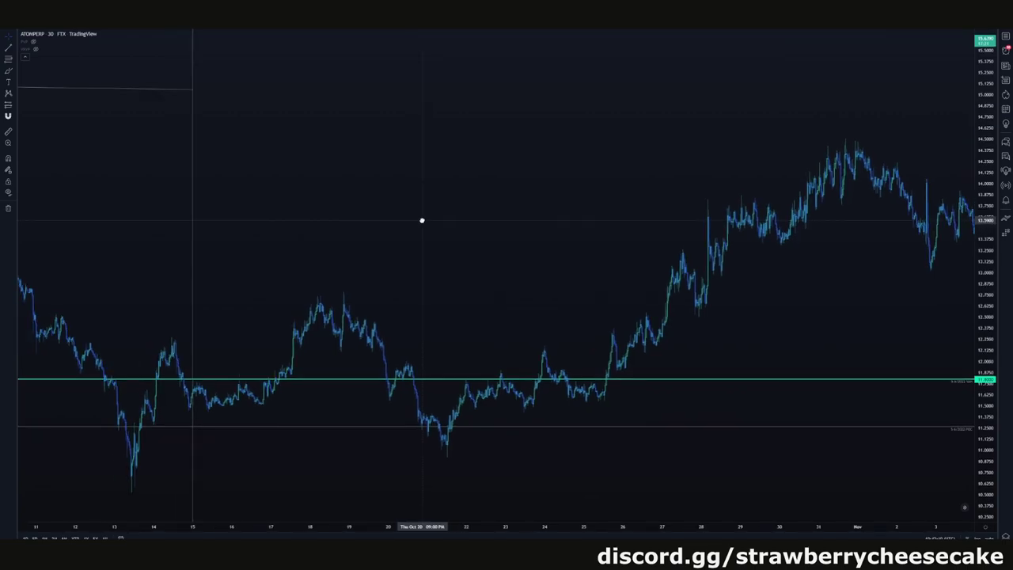